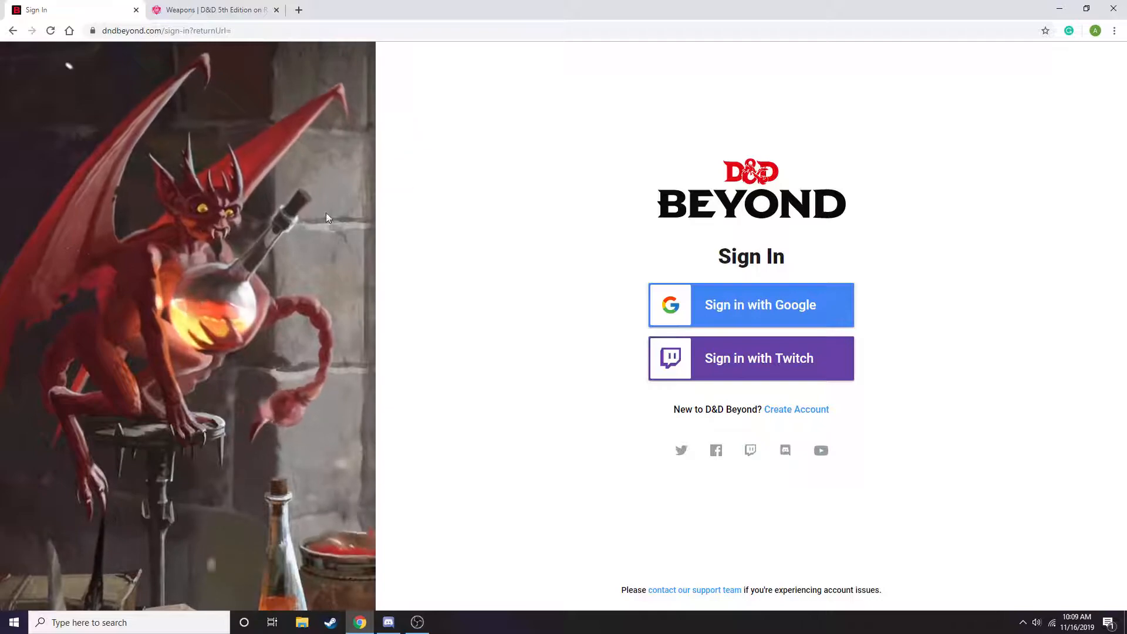
Step: Sign in to D&D Beyond with the Twitch account and authorize its access
{"action": "left_click", "coordinate": [764, 375]}
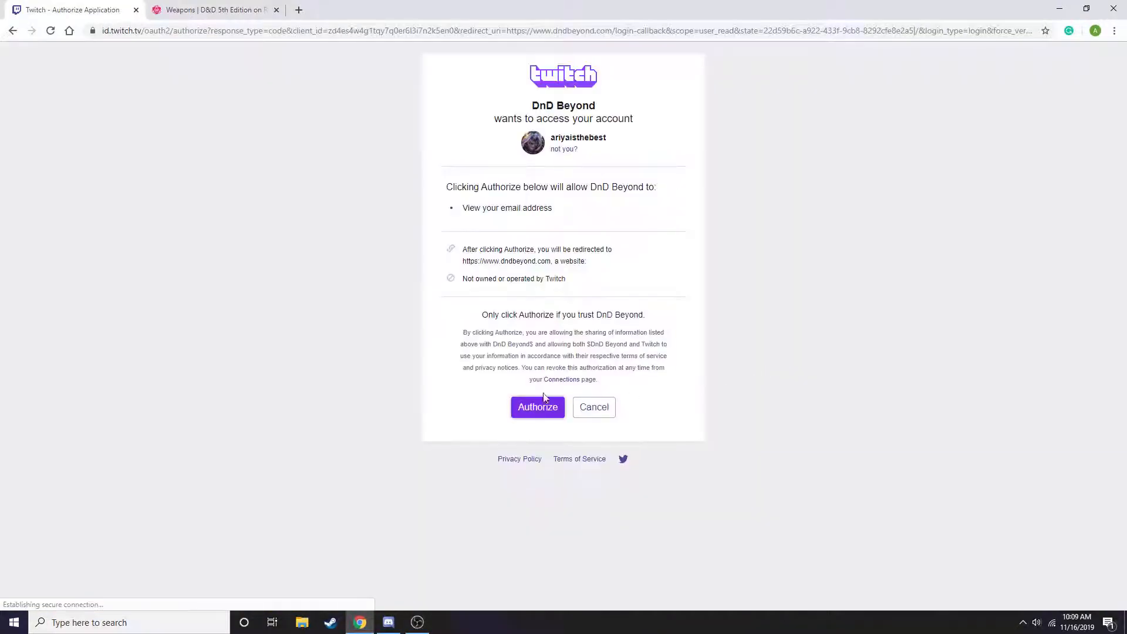
{"action": "left_click", "coordinate": [523, 405]}
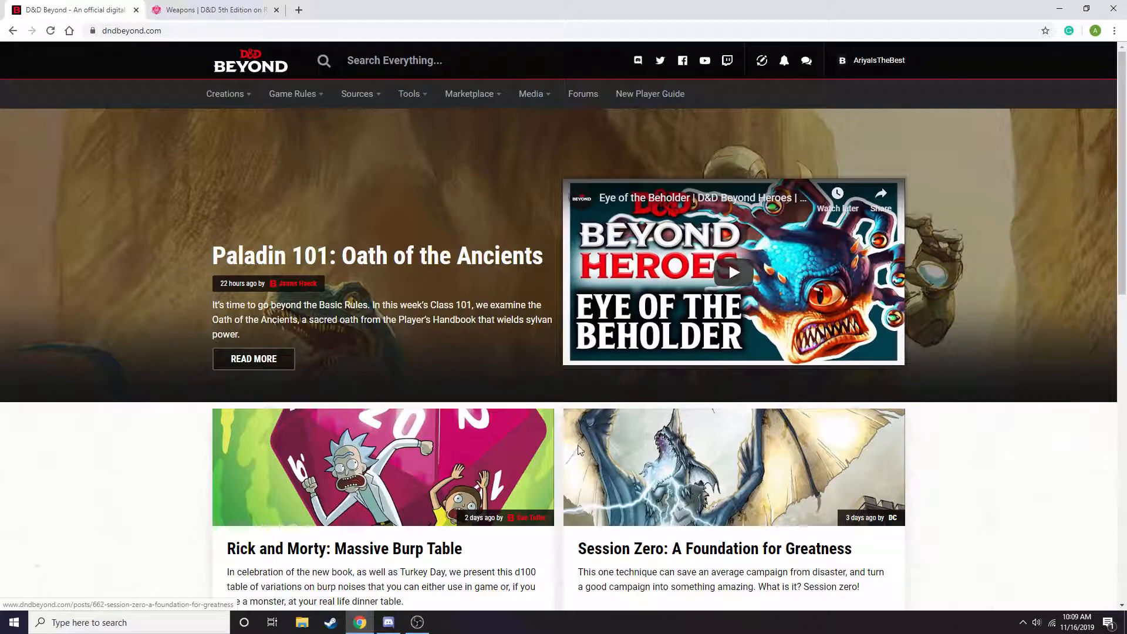
Step: Create a new character from the My Characters page using the Standard step-by-step method
{"action": "mouse_move", "coordinate": [234, 99]}
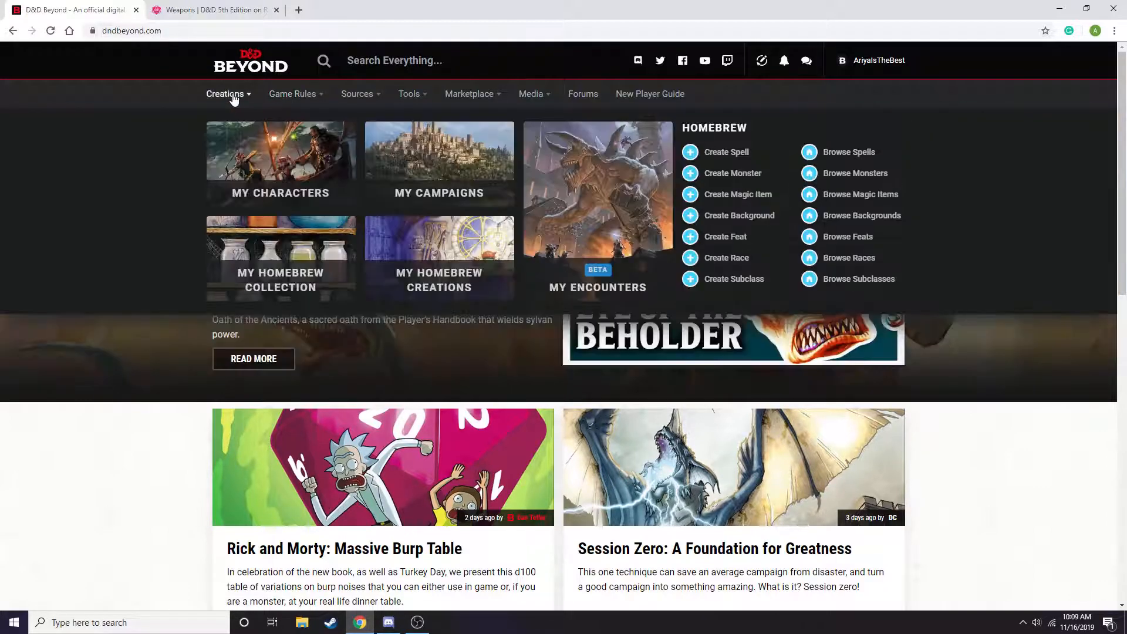
{"action": "left_click", "coordinate": [255, 161]}
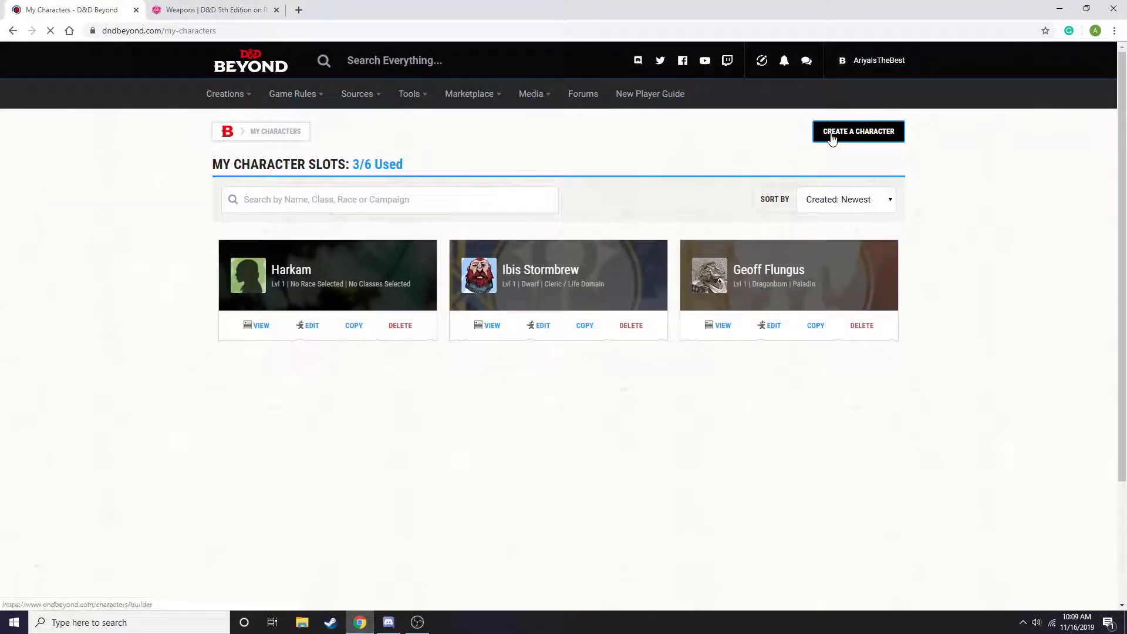
{"action": "left_click", "coordinate": [832, 135]}
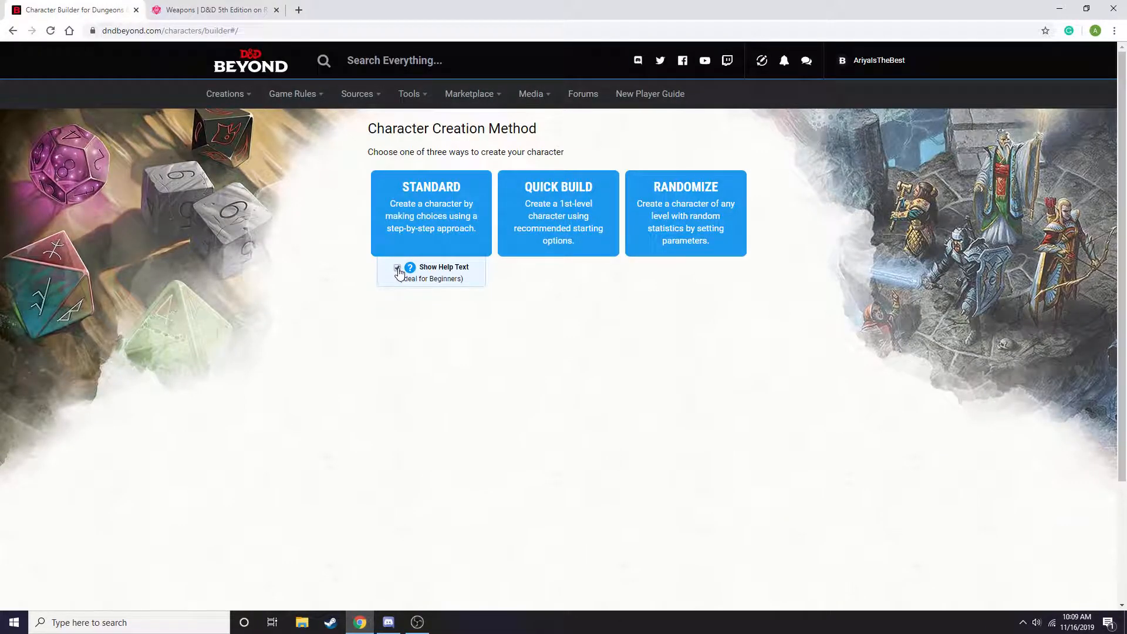
{"action": "left_click", "coordinate": [431, 225]}
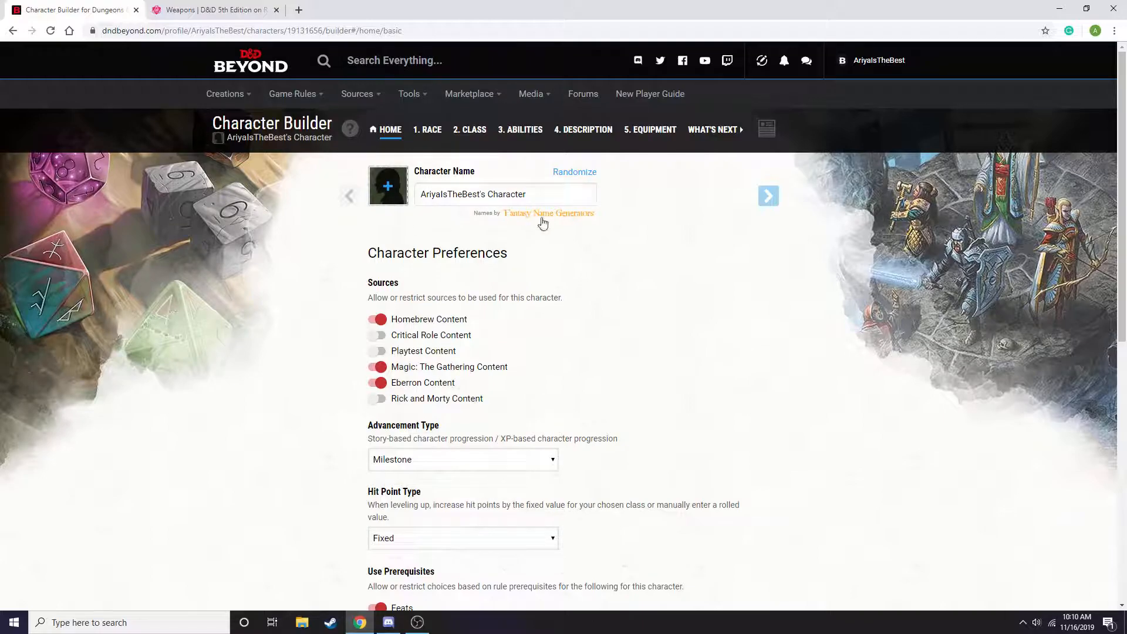
Step: Randomize the character's name several times, review the character preferences and continue to the race selection
{"action": "left_click", "coordinate": [549, 197]}
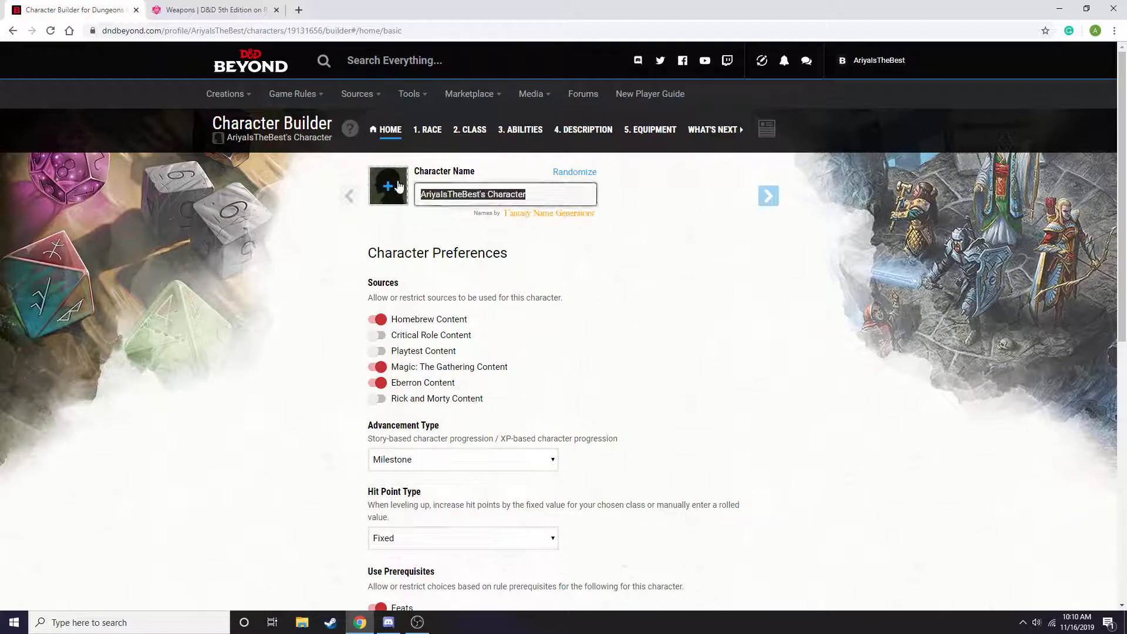
{"action": "left_click", "coordinate": [576, 173]}
{"action": "left_click", "coordinate": [578, 176]}
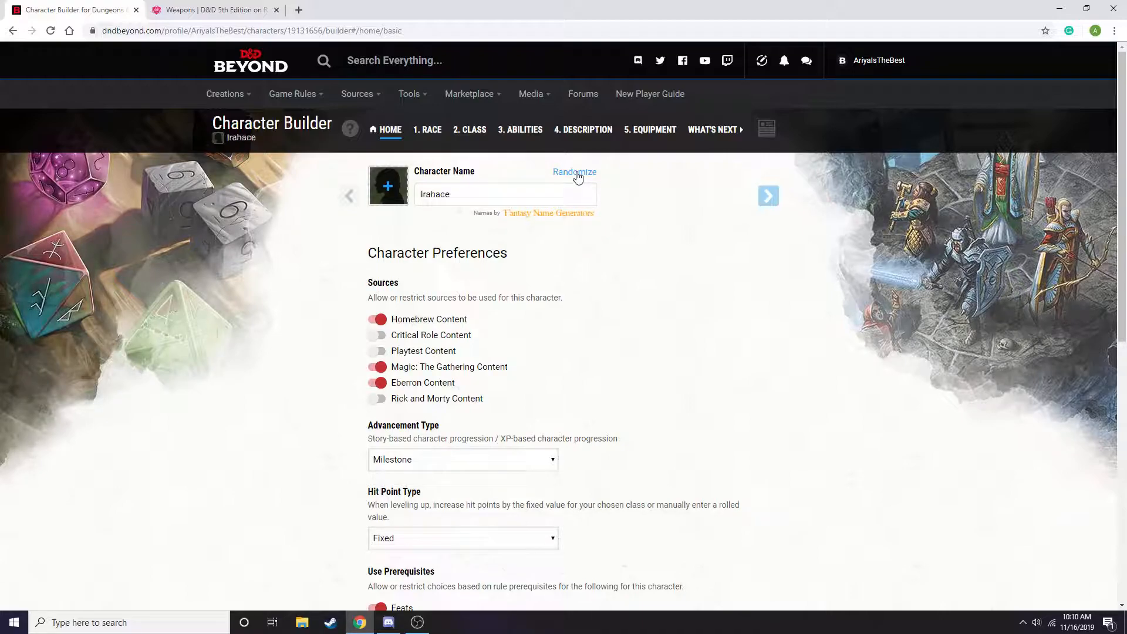
{"action": "left_click", "coordinate": [577, 177]}
{"action": "scroll", "coordinate": [662, 302], "scroll_direction": "down", "scroll_amount": 9}
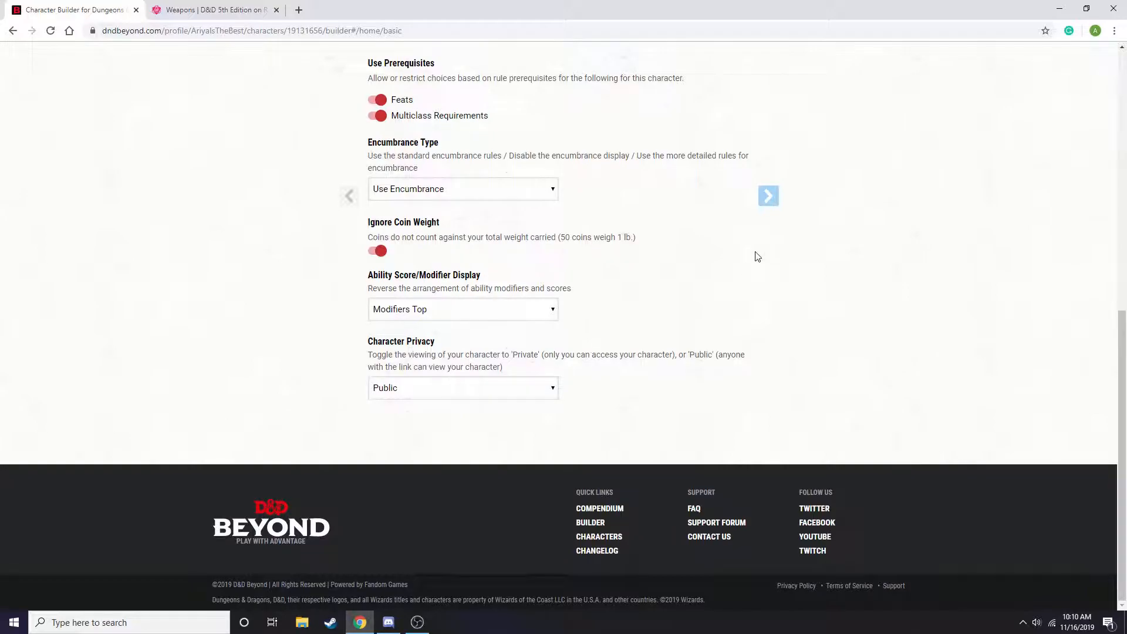
{"action": "left_click", "coordinate": [768, 196]}
Step: Examine the Aarakocra race's ability score increase, age, size, speed, flight and language traits, and close the details without choosing it
{"action": "scroll", "coordinate": [554, 204], "scroll_direction": "down", "scroll_amount": 4}
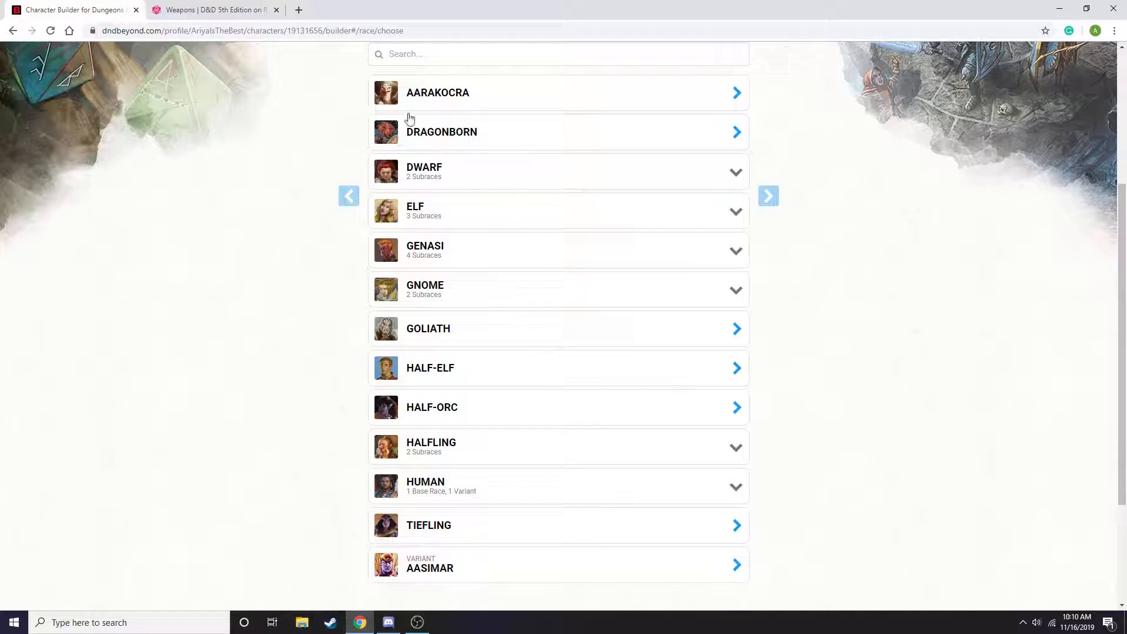
{"action": "left_click", "coordinate": [496, 93]}
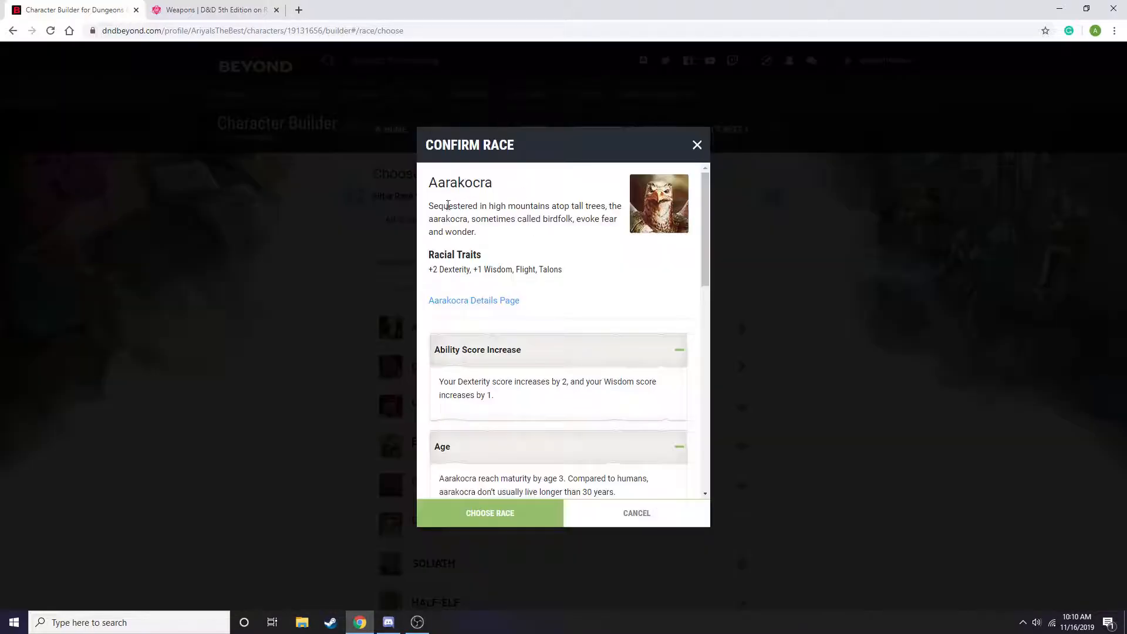
{"action": "scroll", "coordinate": [503, 329], "scroll_direction": "down", "scroll_amount": 5}
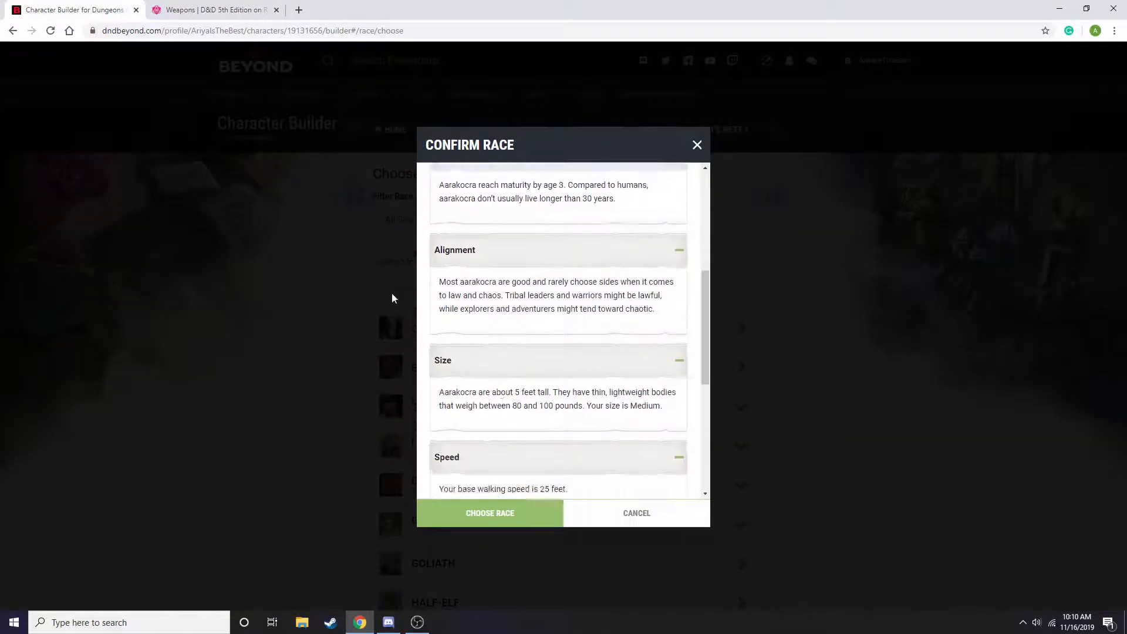
{"action": "scroll", "coordinate": [541, 372], "scroll_direction": "down", "scroll_amount": 3}
{"action": "scroll", "coordinate": [500, 342], "scroll_direction": "up", "scroll_amount": 2}
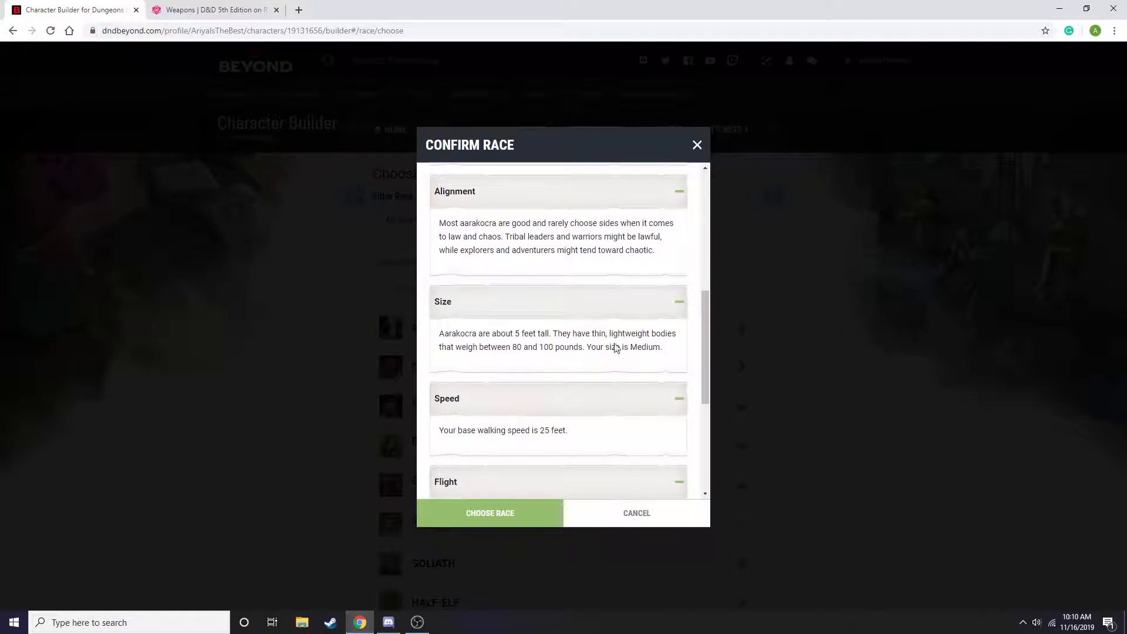
{"action": "scroll", "coordinate": [552, 288], "scroll_direction": "up", "scroll_amount": 4}
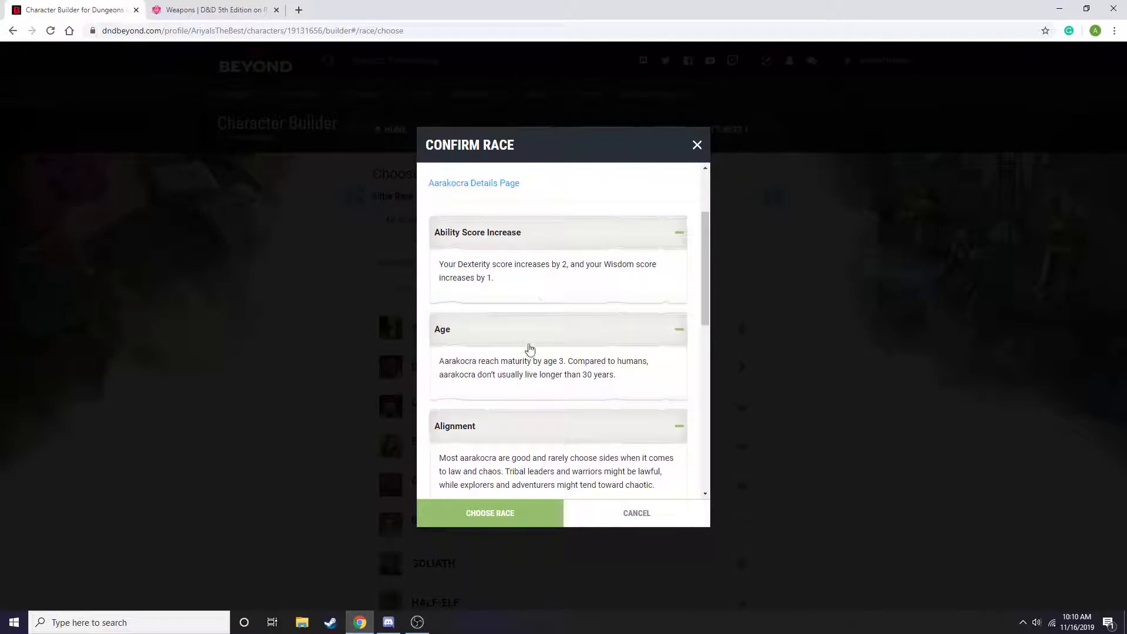
{"action": "scroll", "coordinate": [525, 341], "scroll_direction": "down", "scroll_amount": 5}
{"action": "scroll", "coordinate": [521, 330], "scroll_direction": "up", "scroll_amount": 5}
{"action": "scroll", "coordinate": [575, 323], "scroll_direction": "down", "scroll_amount": 8}
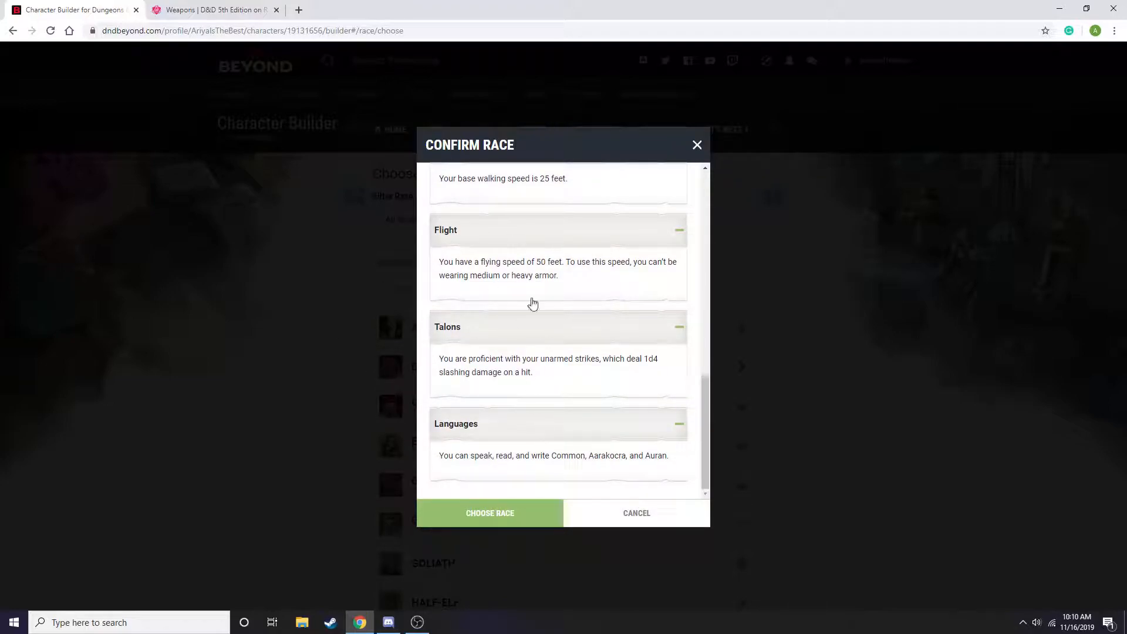
{"action": "left_click", "coordinate": [637, 516]}
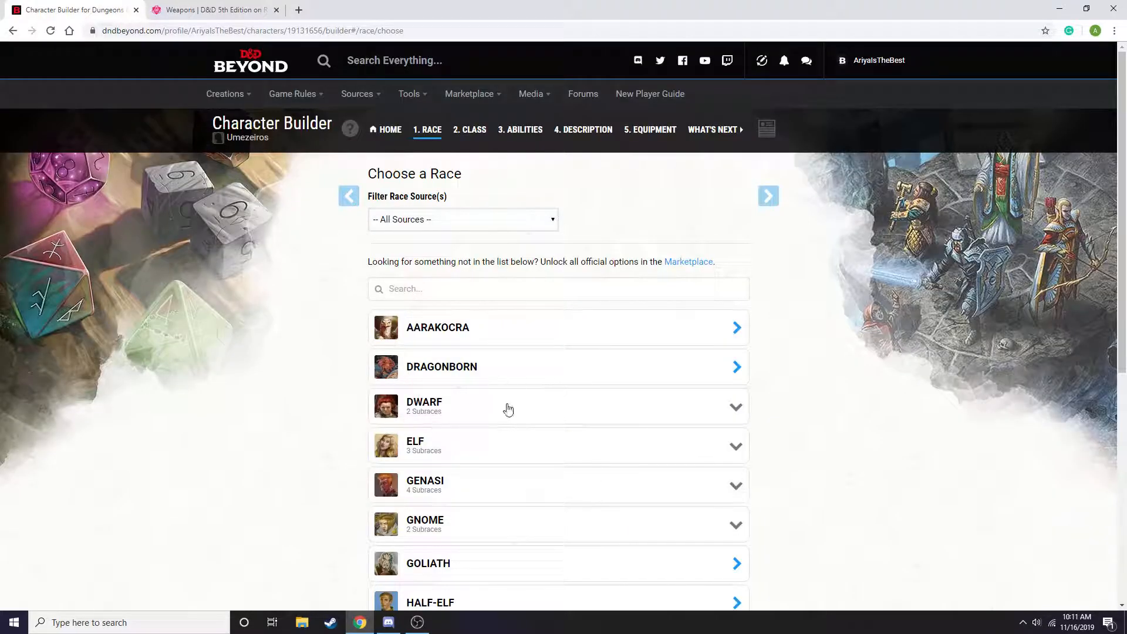
Step: Look through the full list of available races from Aarakocra to Aasimar
{"action": "scroll", "coordinate": [460, 476], "scroll_direction": "down", "scroll_amount": 1}
{"action": "scroll", "coordinate": [473, 452], "scroll_direction": "down", "scroll_amount": 1}
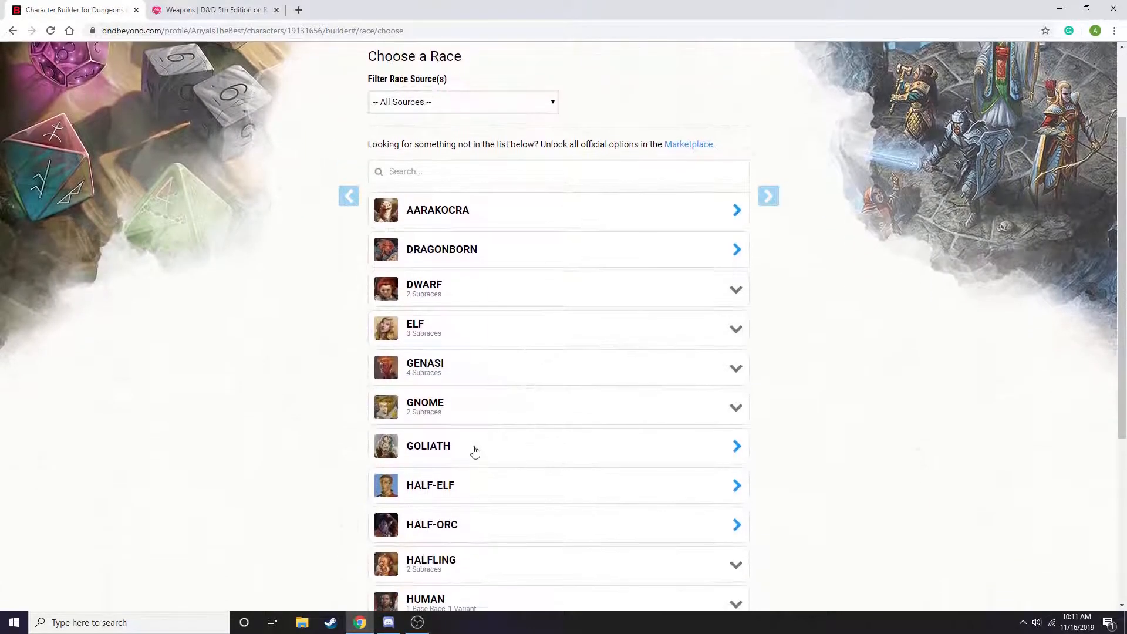
{"action": "scroll", "coordinate": [510, 551], "scroll_direction": "down", "scroll_amount": 1}
{"action": "scroll", "coordinate": [502, 537], "scroll_direction": "down", "scroll_amount": 2}
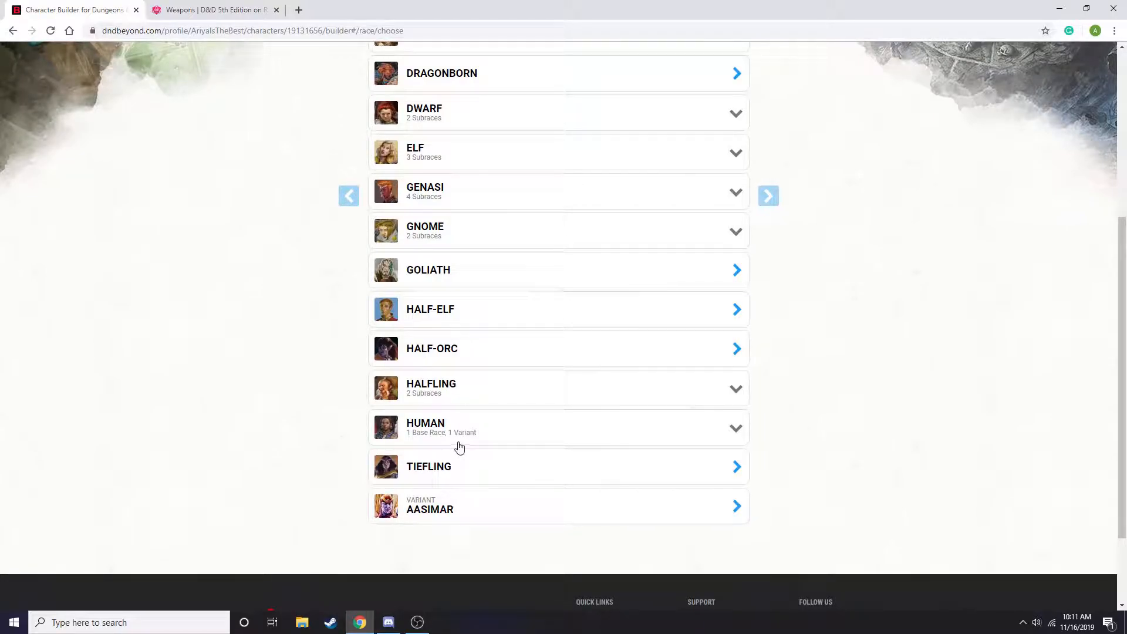
{"action": "scroll", "coordinate": [456, 429], "scroll_direction": "up", "scroll_amount": 4}
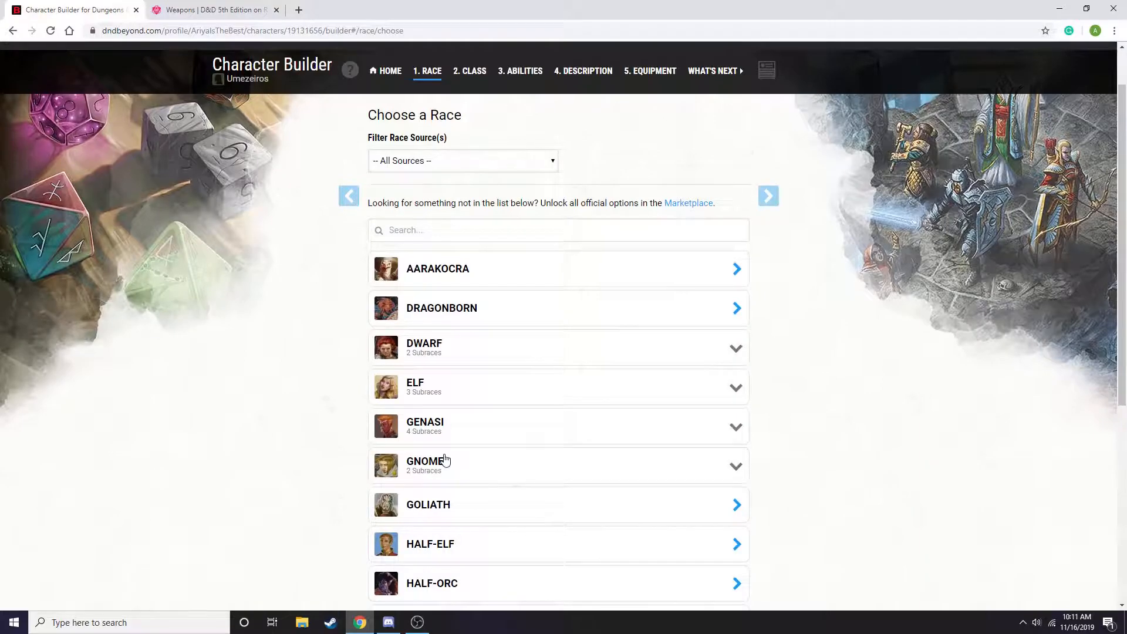
{"action": "scroll", "coordinate": [443, 461], "scroll_direction": "down", "scroll_amount": 1}
{"action": "scroll", "coordinate": [420, 507], "scroll_direction": "down", "scroll_amount": 2}
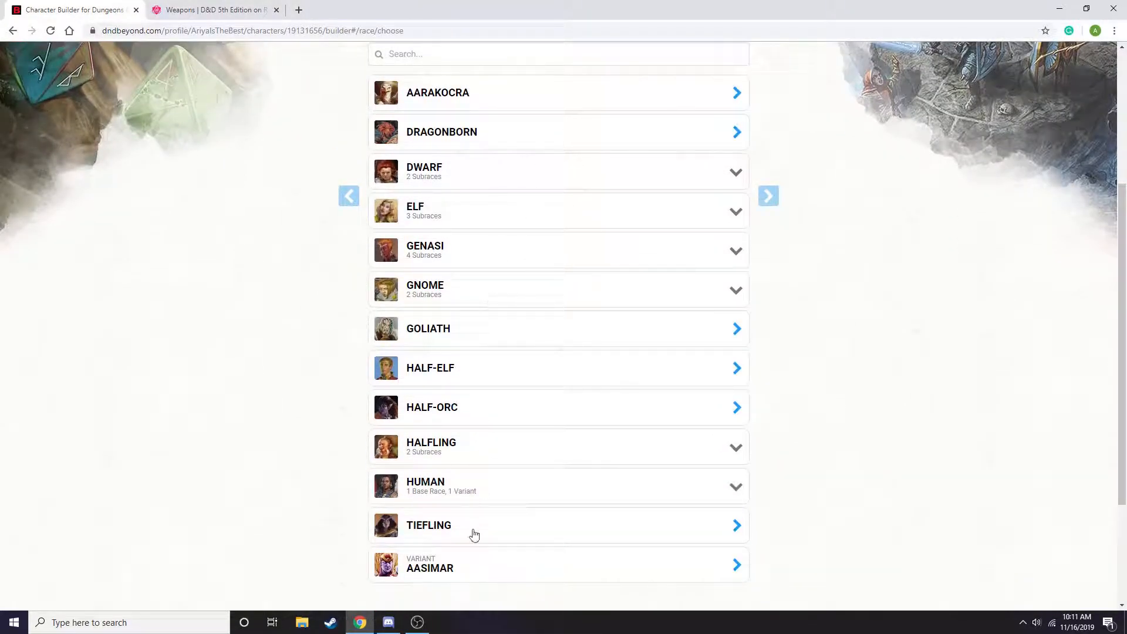
Step: Choose the High Elf subrace of Elf as the character's race after reading its traits
{"action": "left_click", "coordinate": [447, 202]}
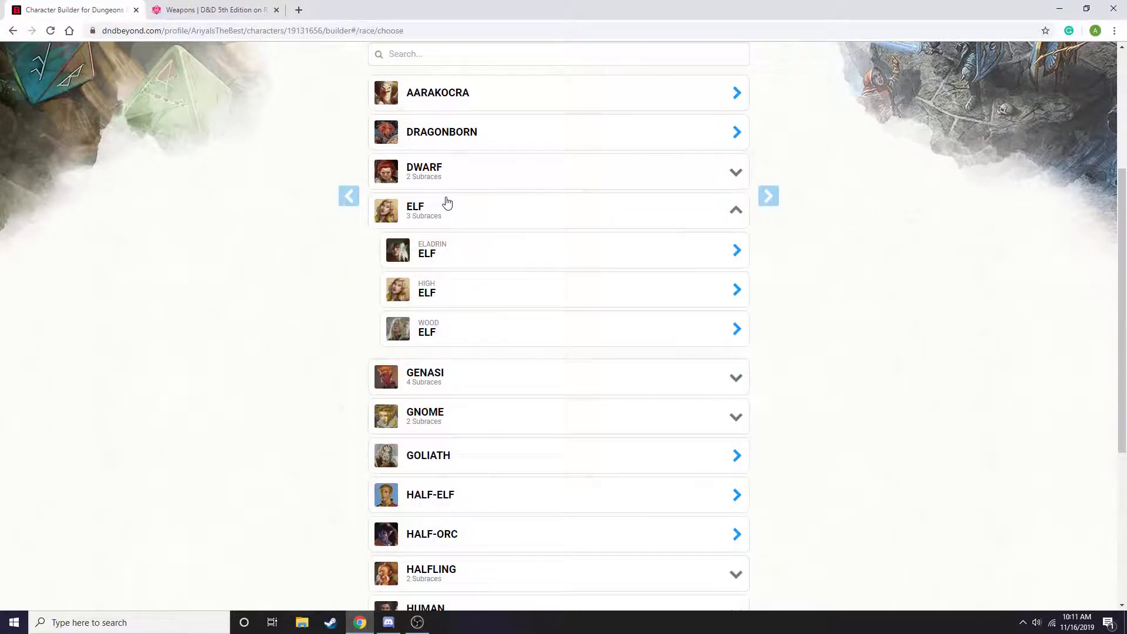
{"action": "left_click", "coordinate": [443, 288]}
{"action": "scroll", "coordinate": [517, 431], "scroll_direction": "down", "scroll_amount": 5}
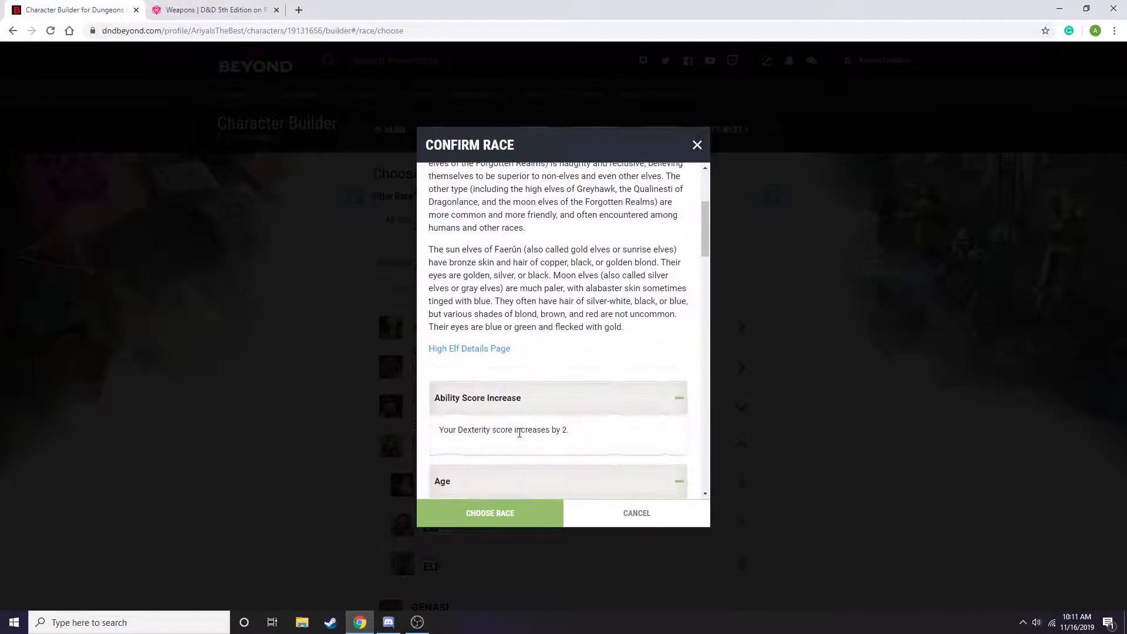
{"action": "scroll", "coordinate": [559, 167], "scroll_direction": "up", "scroll_amount": 5}
{"action": "scroll", "coordinate": [545, 340], "scroll_direction": "down", "scroll_amount": 15}
{"action": "scroll", "coordinate": [510, 443], "scroll_direction": "down", "scroll_amount": 15}
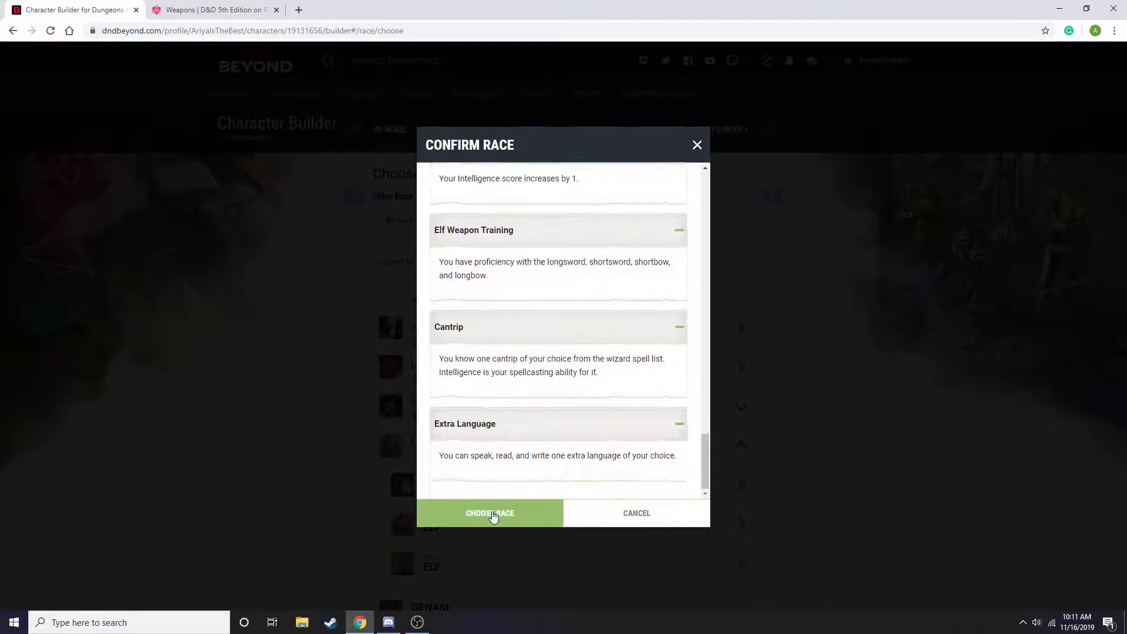
{"action": "left_click", "coordinate": [493, 513]}
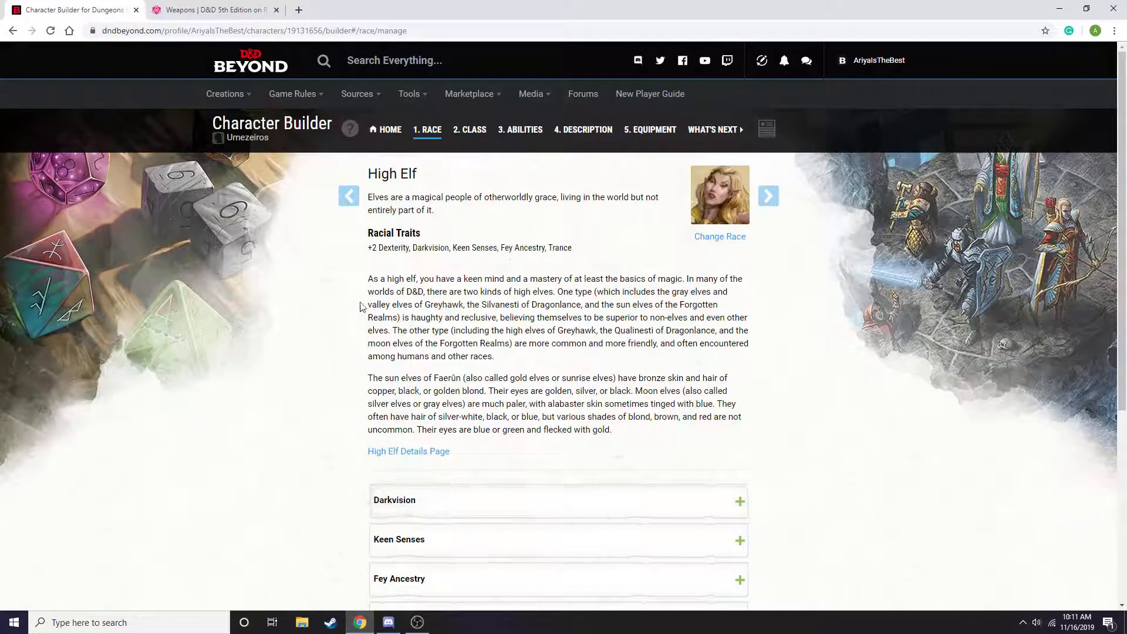
Step: Examine the High Elf traits, including the descriptions of Darkvision, Keen Senses and Fey Ancestry
{"action": "scroll", "coordinate": [423, 386], "scroll_direction": "down", "scroll_amount": 4}
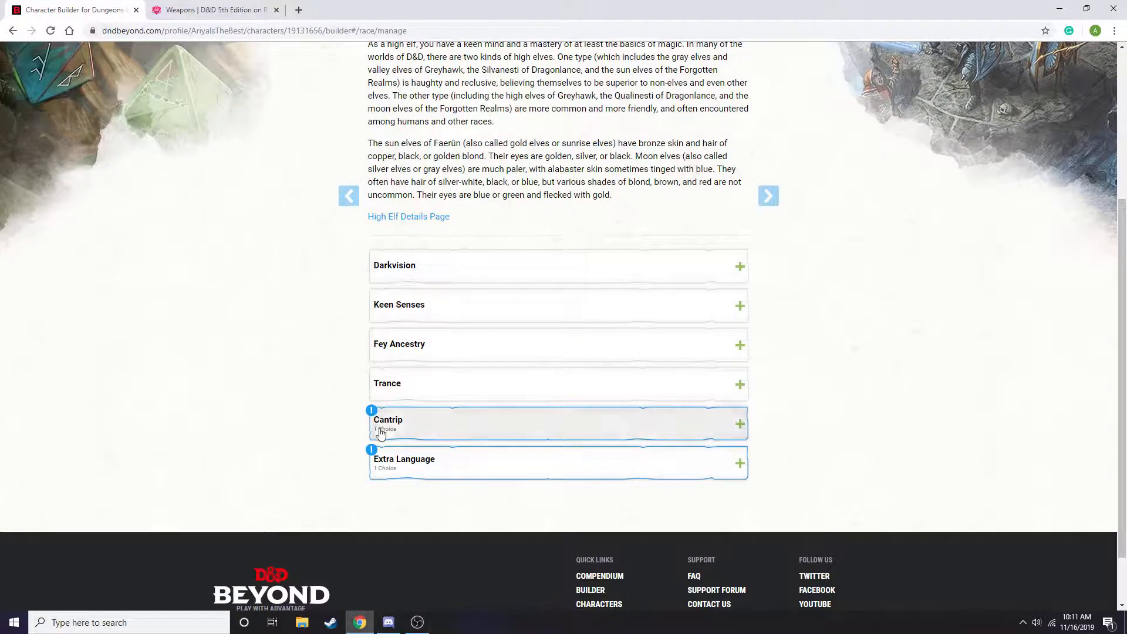
{"action": "scroll", "coordinate": [281, 432], "scroll_direction": "up", "scroll_amount": 4}
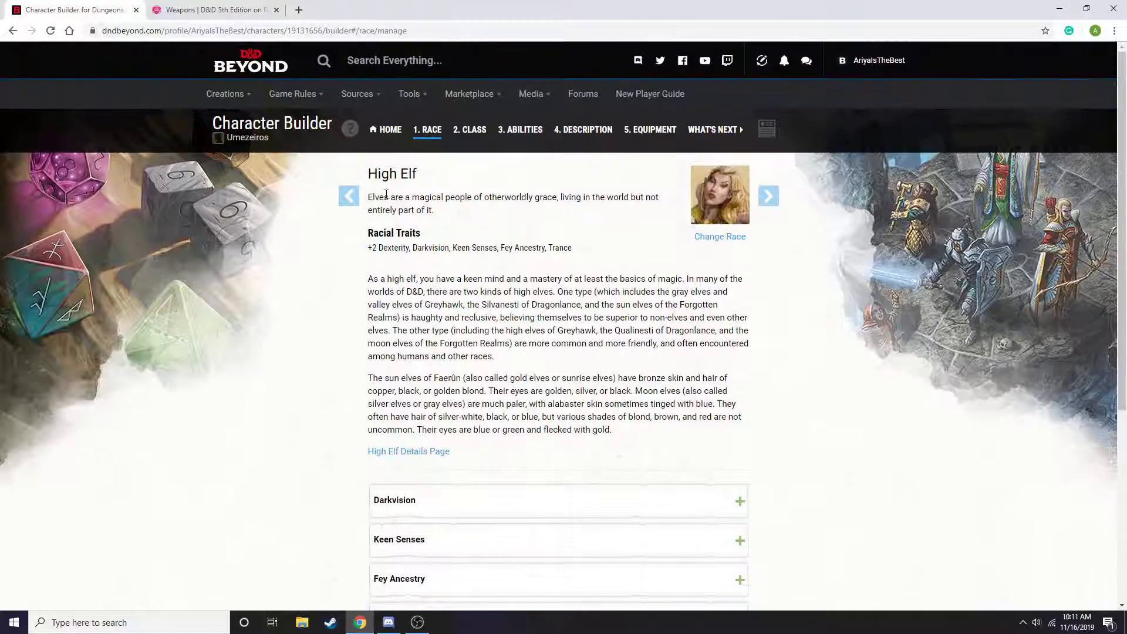
{"action": "scroll", "coordinate": [421, 344], "scroll_direction": "down", "scroll_amount": 5}
{"action": "left_click", "coordinate": [463, 370]}
{"action": "left_click", "coordinate": [463, 372]}
{"action": "left_click", "coordinate": [415, 207]}
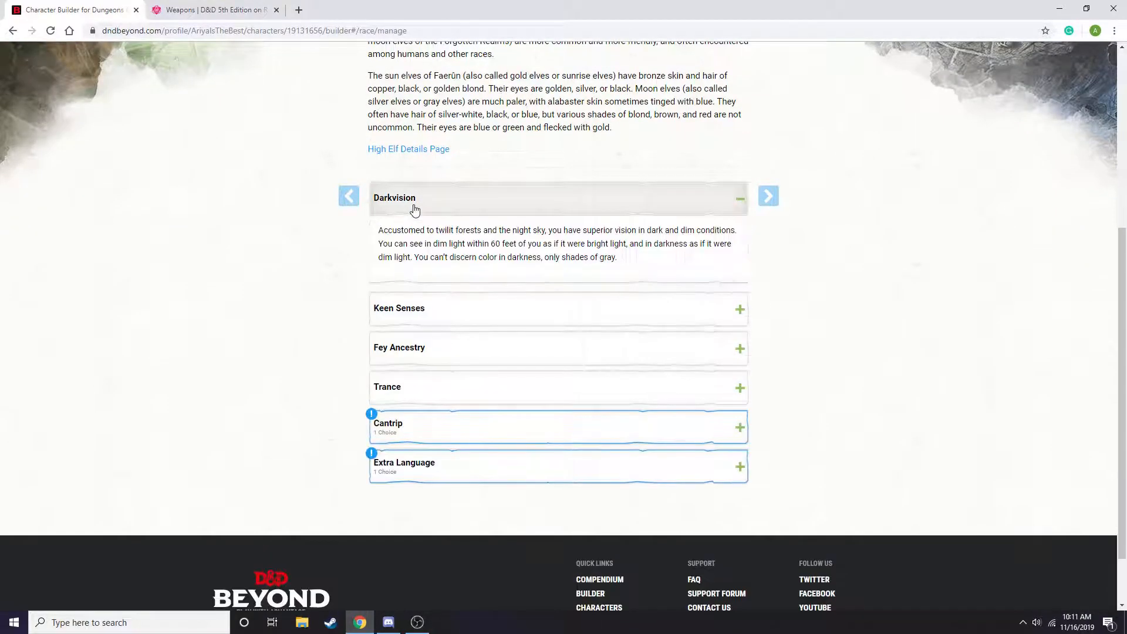
{"action": "left_click", "coordinate": [415, 209]}
{"action": "left_click", "coordinate": [390, 328]}
{"action": "left_click", "coordinate": [390, 328]}
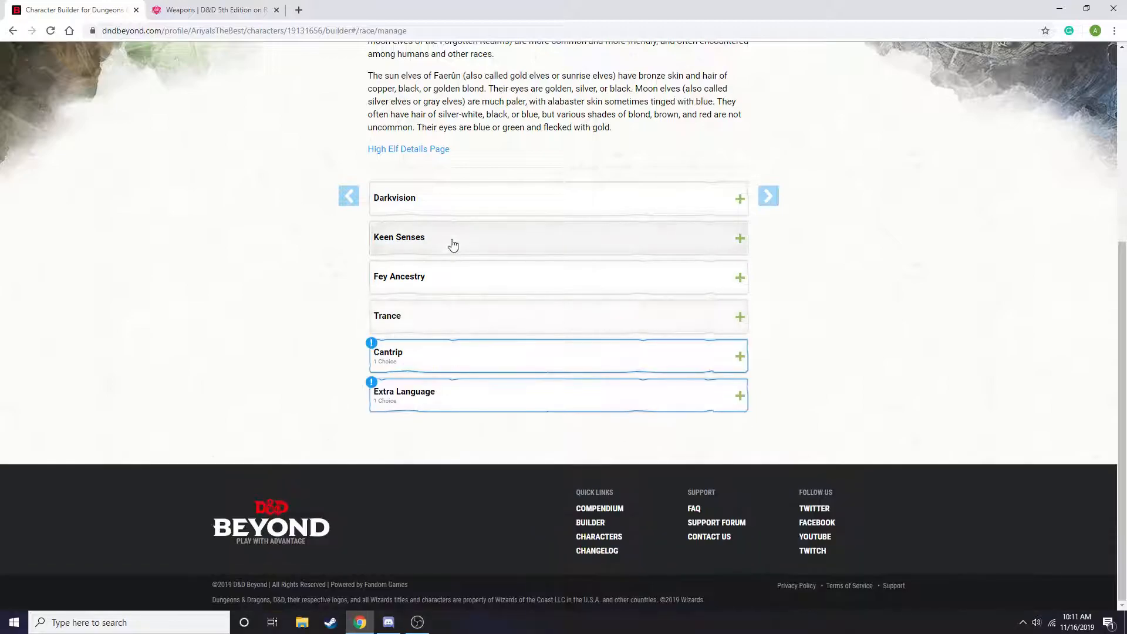
{"action": "left_click", "coordinate": [436, 278]}
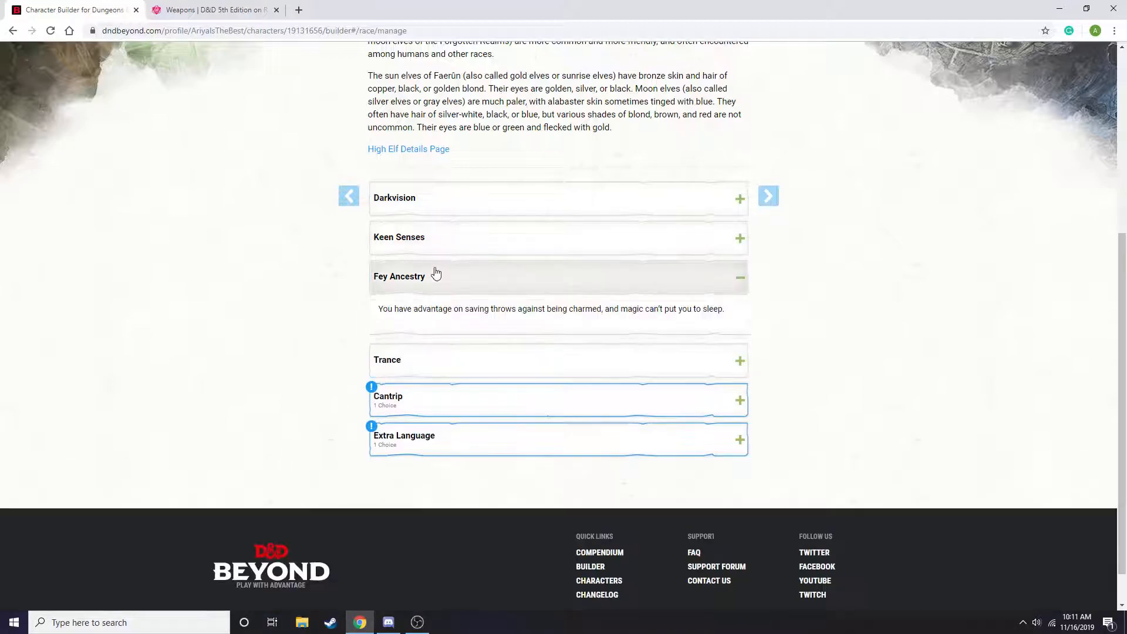
{"action": "left_click", "coordinate": [401, 293]}
{"action": "left_click", "coordinate": [420, 251]}
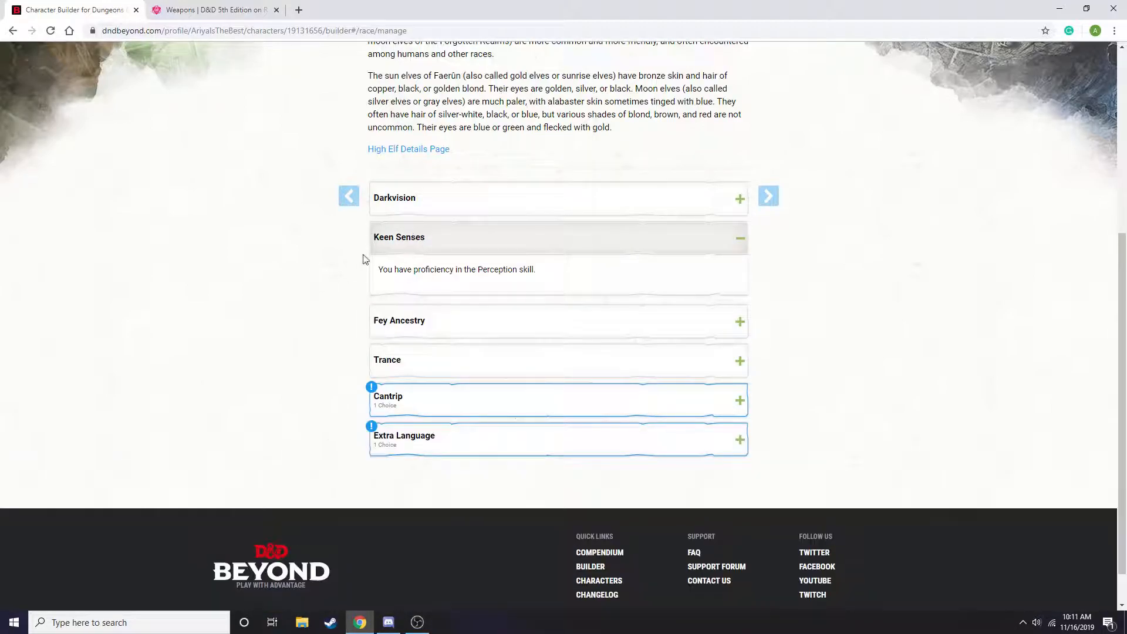
{"action": "left_click", "coordinate": [523, 235]}
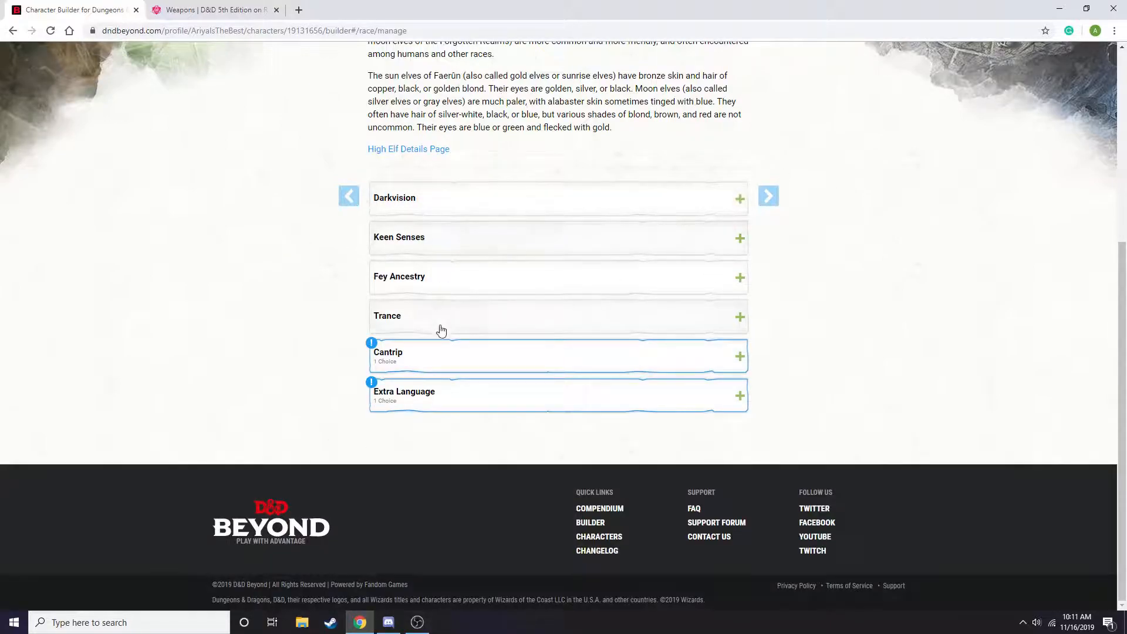
Step: Set the High Elf's Cantrip choice to Minor Illusion from the wizard spell list
{"action": "left_click", "coordinate": [437, 351]}
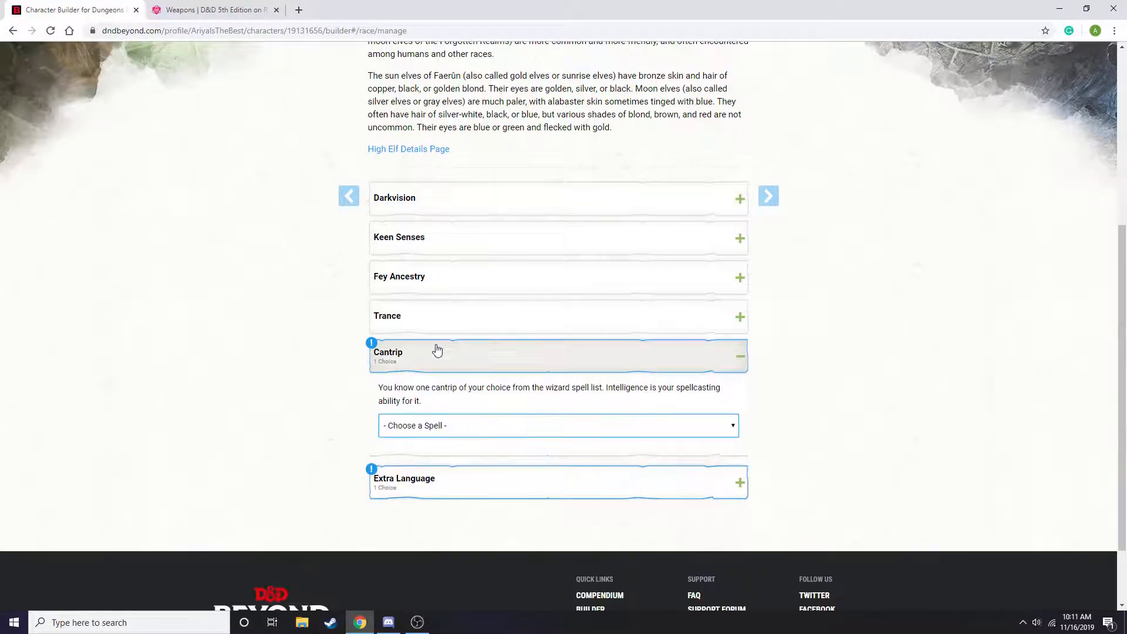
{"action": "left_click", "coordinate": [440, 426]}
{"action": "left_click", "coordinate": [441, 426]}
{"action": "left_click", "coordinate": [510, 427]}
{"action": "scroll", "coordinate": [452, 255], "scroll_direction": "down", "scroll_amount": 2}
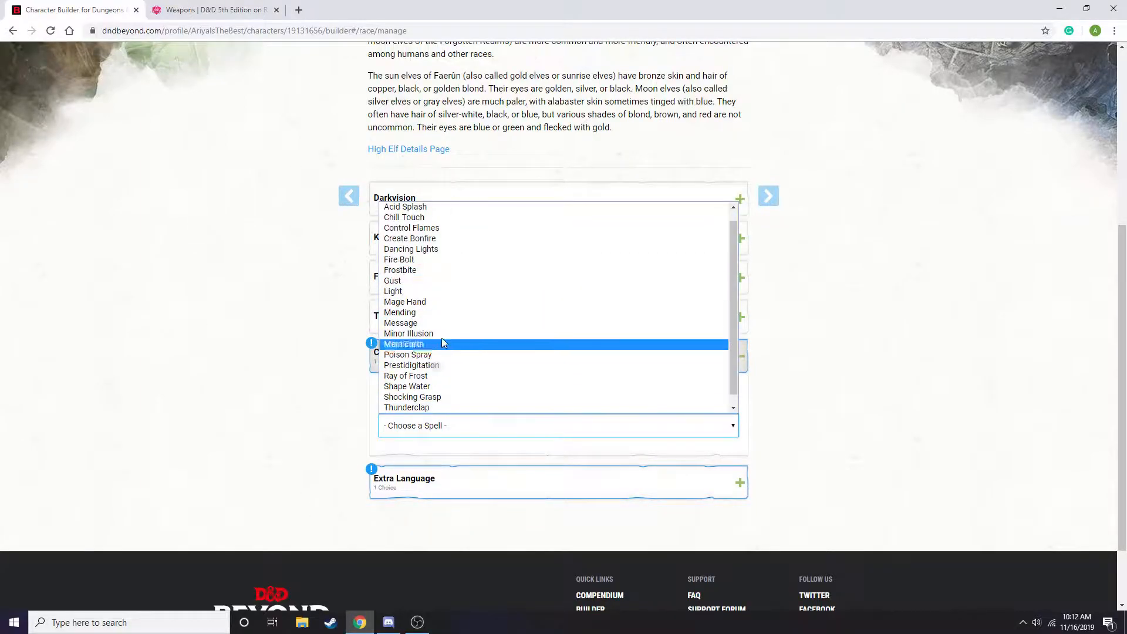
{"action": "scroll", "coordinate": [410, 317], "scroll_direction": "up", "scroll_amount": 1}
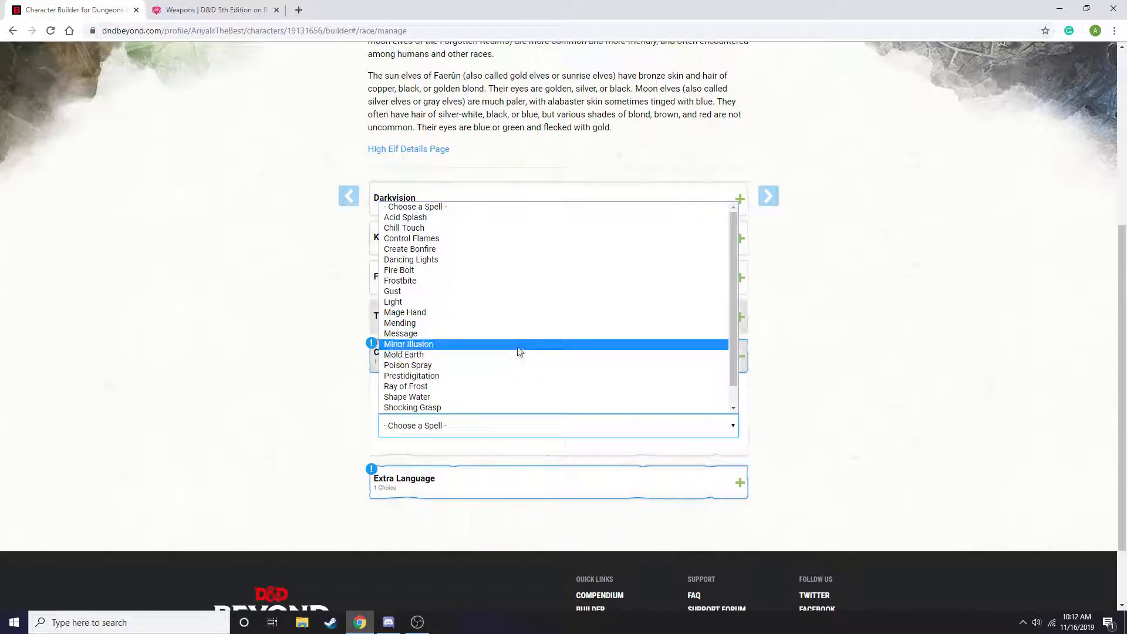
{"action": "left_click", "coordinate": [519, 345]}
{"action": "scroll", "coordinate": [333, 272], "scroll_direction": "up", "scroll_amount": 4}
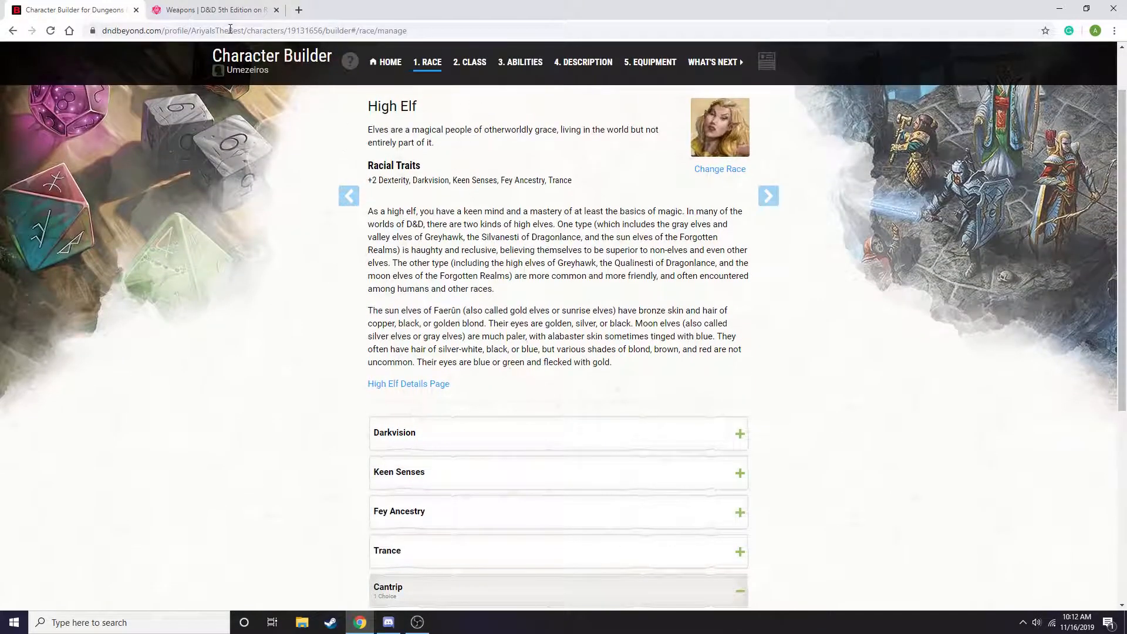
Step: Set the High Elf's Extra Language choice to Minotaur and continue to the class selection
{"action": "scroll", "coordinate": [428, 397], "scroll_direction": "down", "scroll_amount": 5}
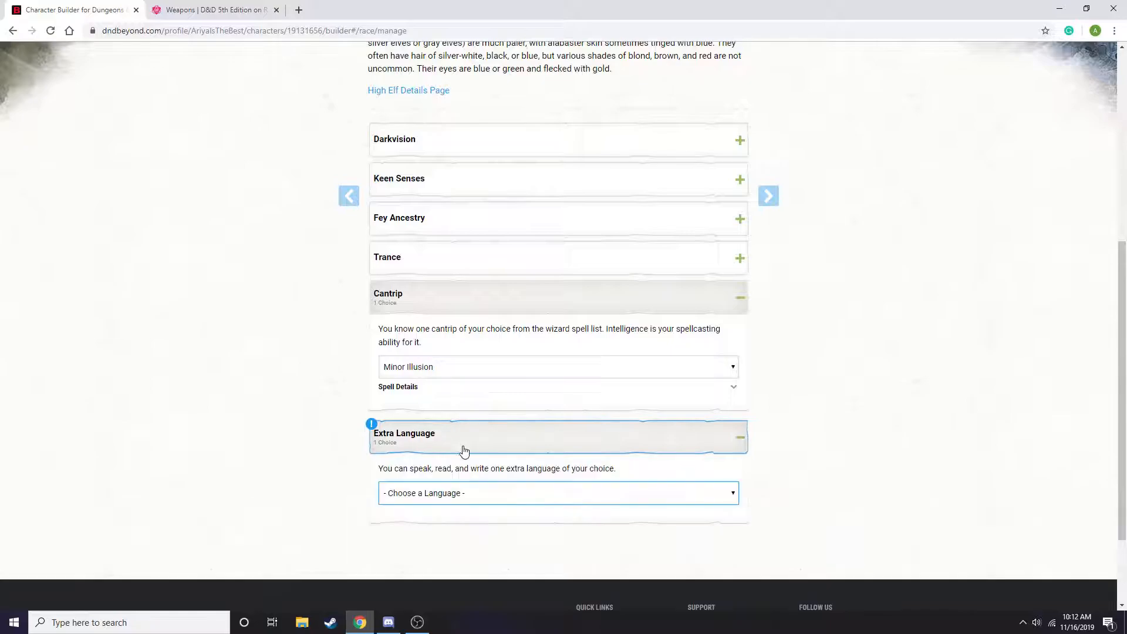
{"action": "left_click", "coordinate": [458, 491]}
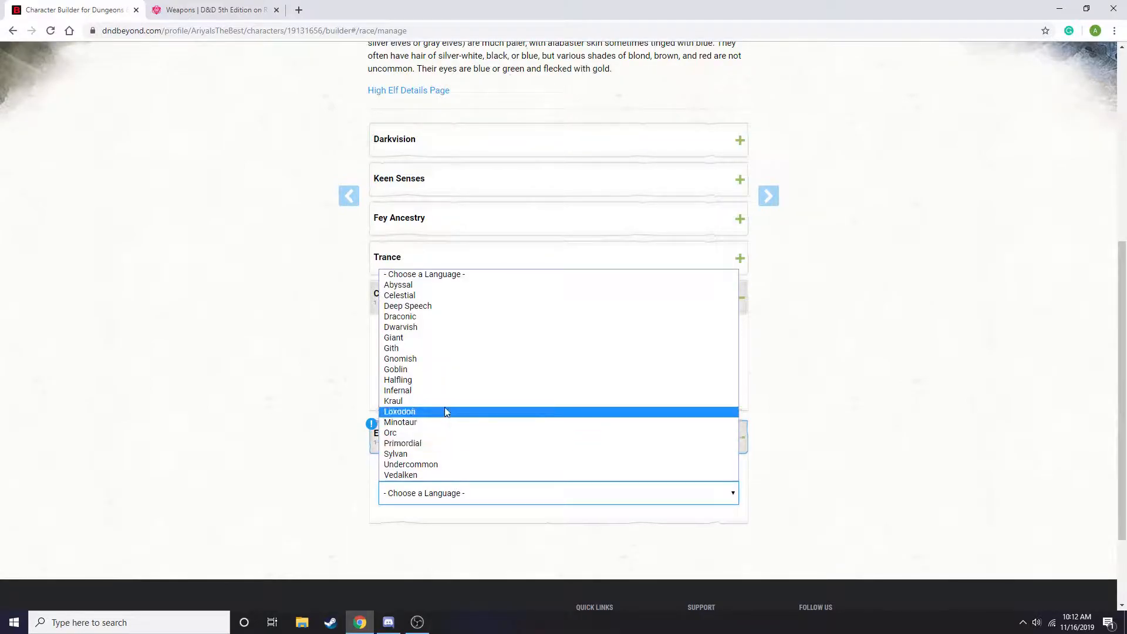
{"action": "left_click", "coordinate": [444, 423]}
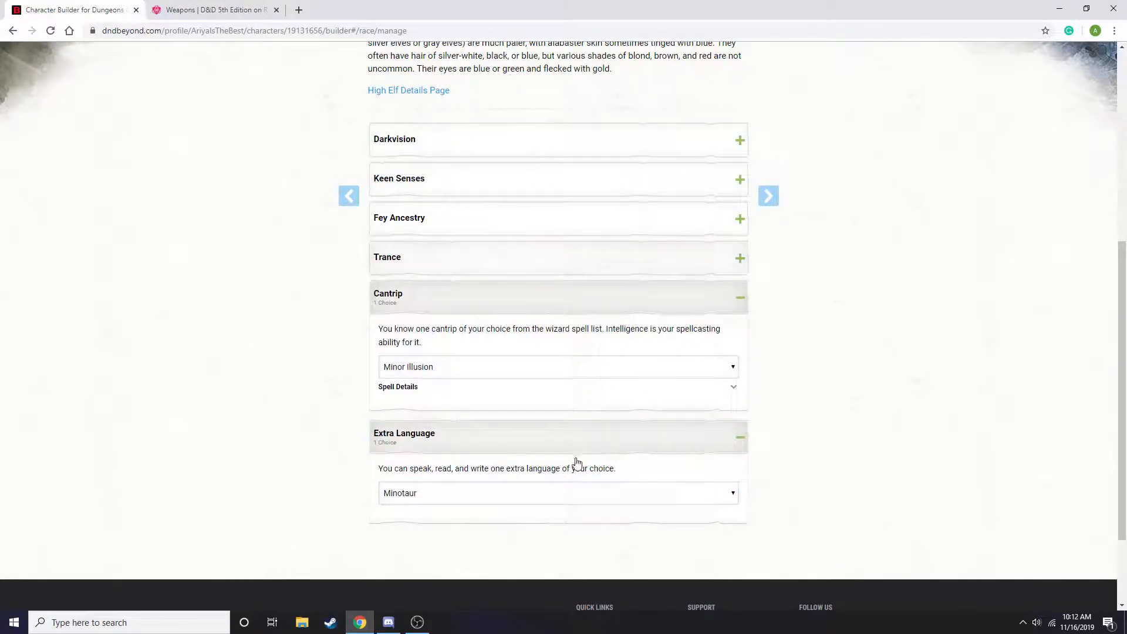
{"action": "left_click", "coordinate": [536, 447]}
{"action": "left_click", "coordinate": [506, 300]}
{"action": "left_click", "coordinate": [767, 200]}
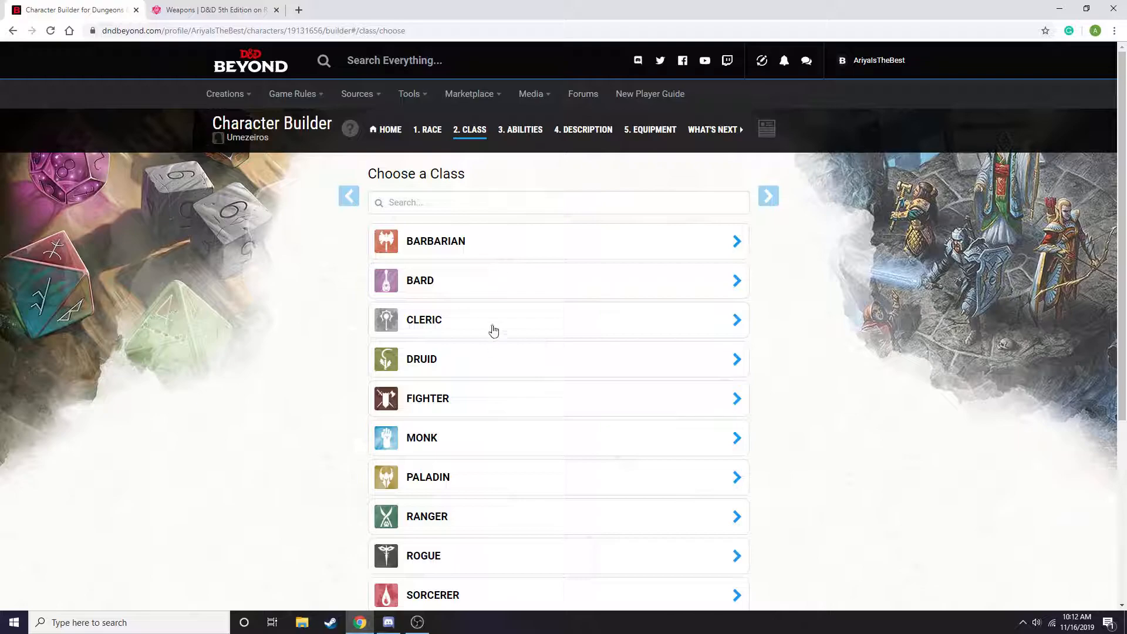
Step: Look through the list of available classes from Barbarian to Wizard
{"action": "scroll", "coordinate": [451, 320], "scroll_direction": "down", "scroll_amount": 3}
{"action": "scroll", "coordinate": [455, 306], "scroll_direction": "up", "scroll_amount": 1}
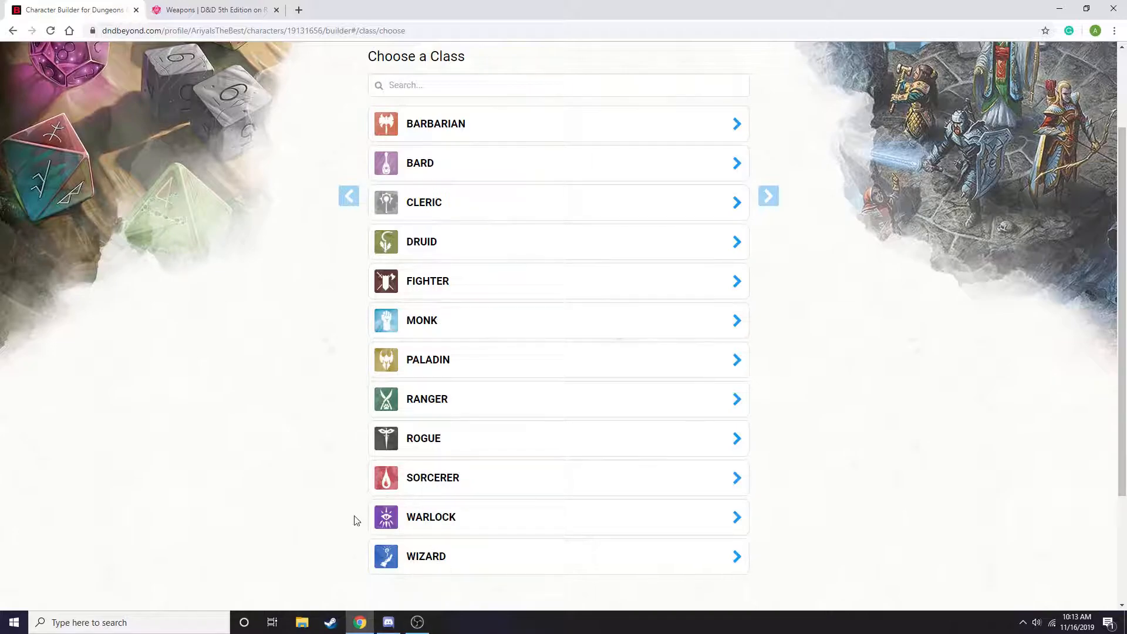
{"action": "scroll", "coordinate": [436, 484], "scroll_direction": "down", "scroll_amount": 1}
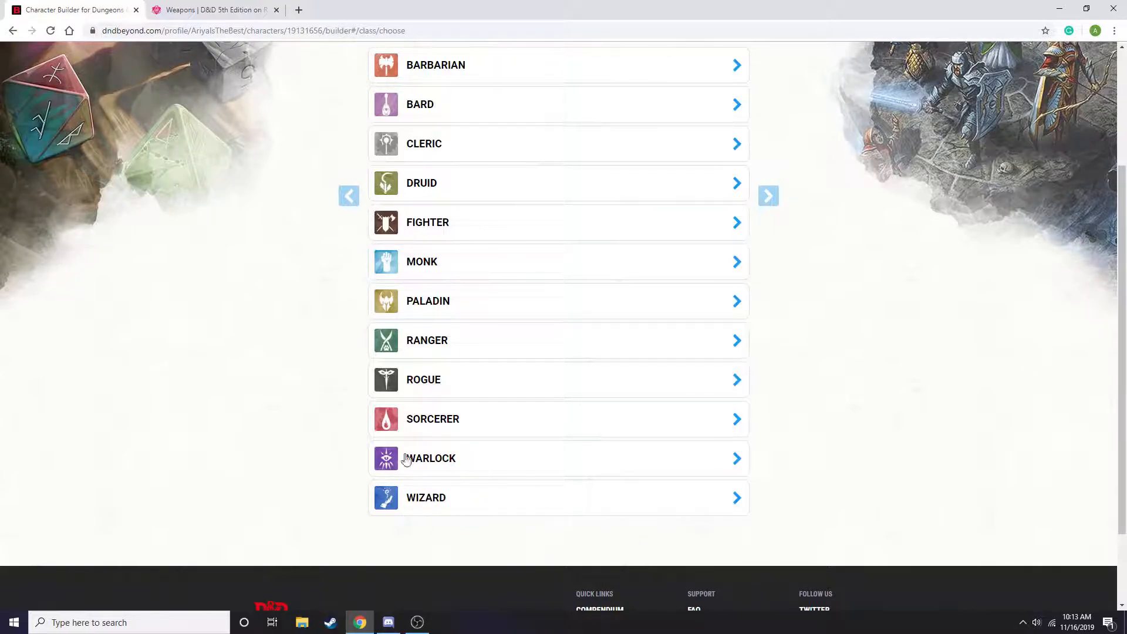
{"action": "left_click", "coordinate": [766, 197]}
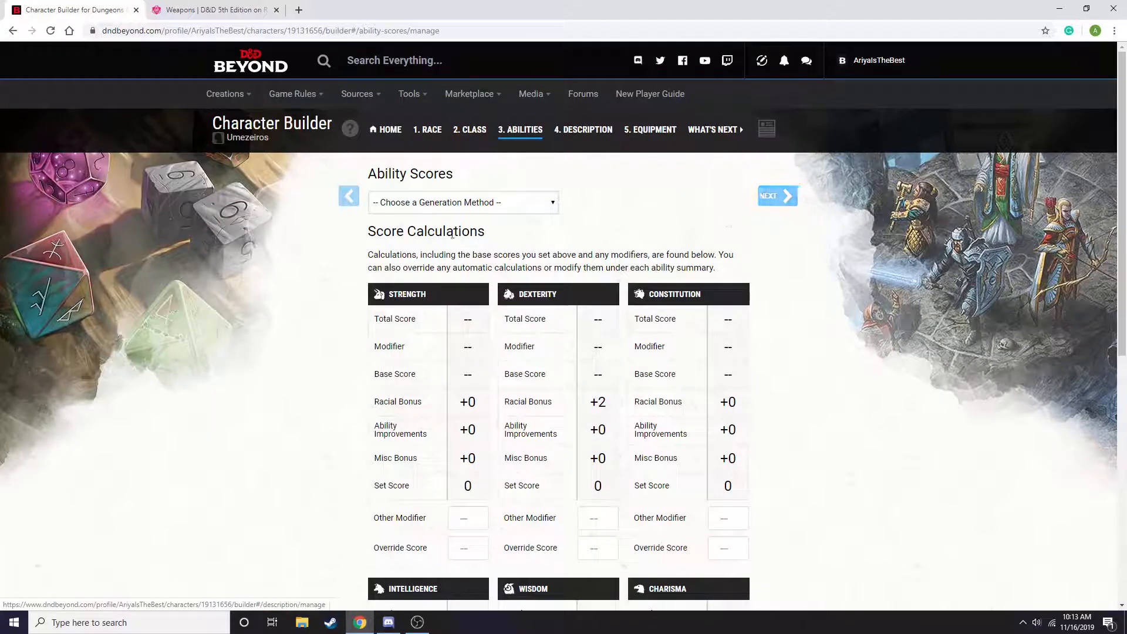
{"action": "left_click", "coordinate": [347, 196]}
{"action": "scroll", "coordinate": [417, 399], "scroll_direction": "down", "scroll_amount": 4}
{"action": "scroll", "coordinate": [461, 387], "scroll_direction": "up", "scroll_amount": 3}
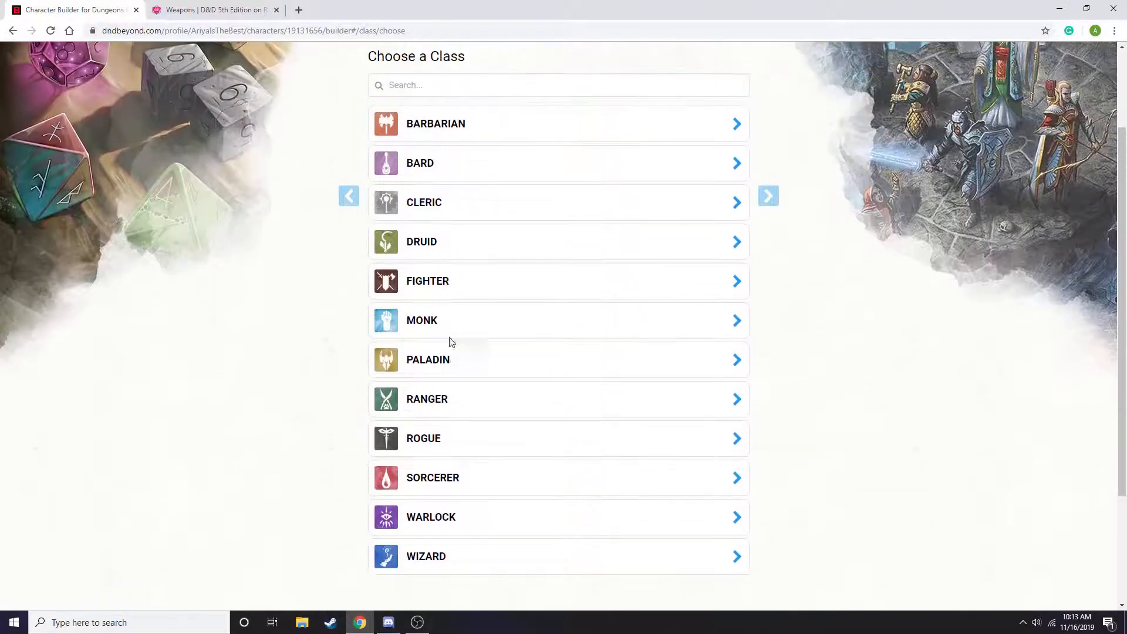
Step: Add Barbarian as the character's class, dismissing the Monk class preview first
{"action": "left_click", "coordinate": [444, 317]}
{"action": "left_click", "coordinate": [697, 145]}
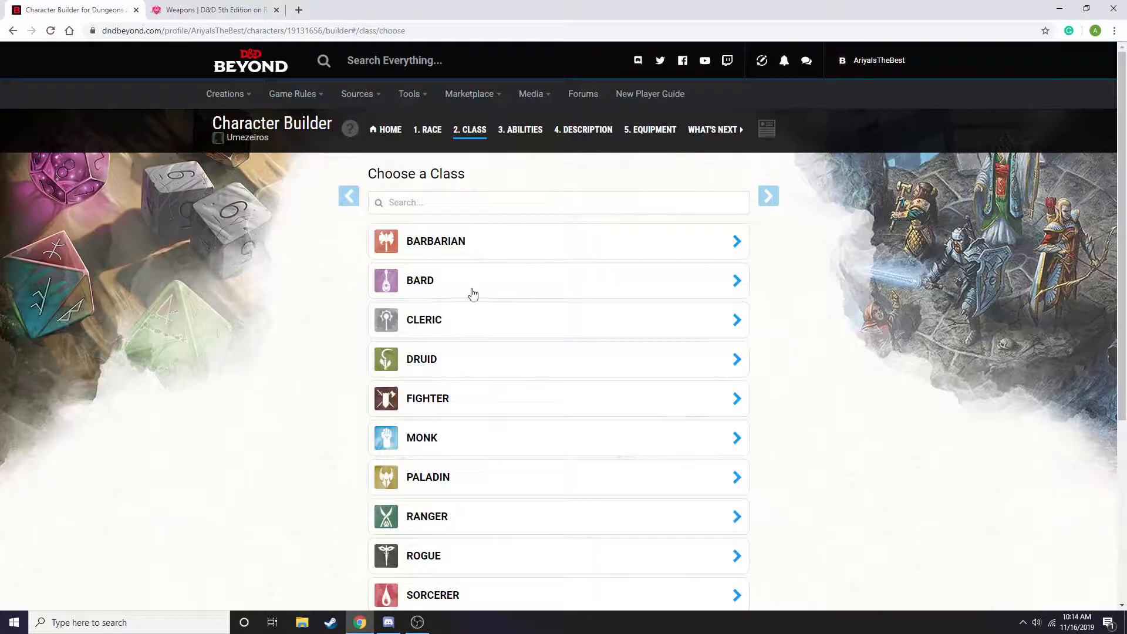
{"action": "left_click", "coordinate": [452, 245]}
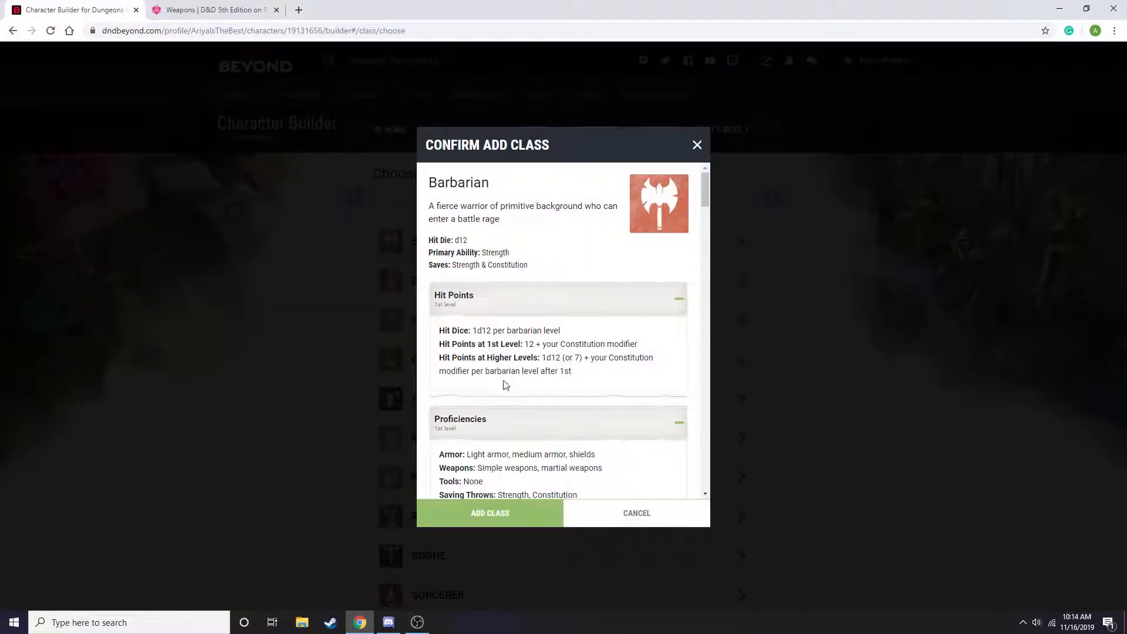
{"action": "left_click", "coordinate": [500, 511]}
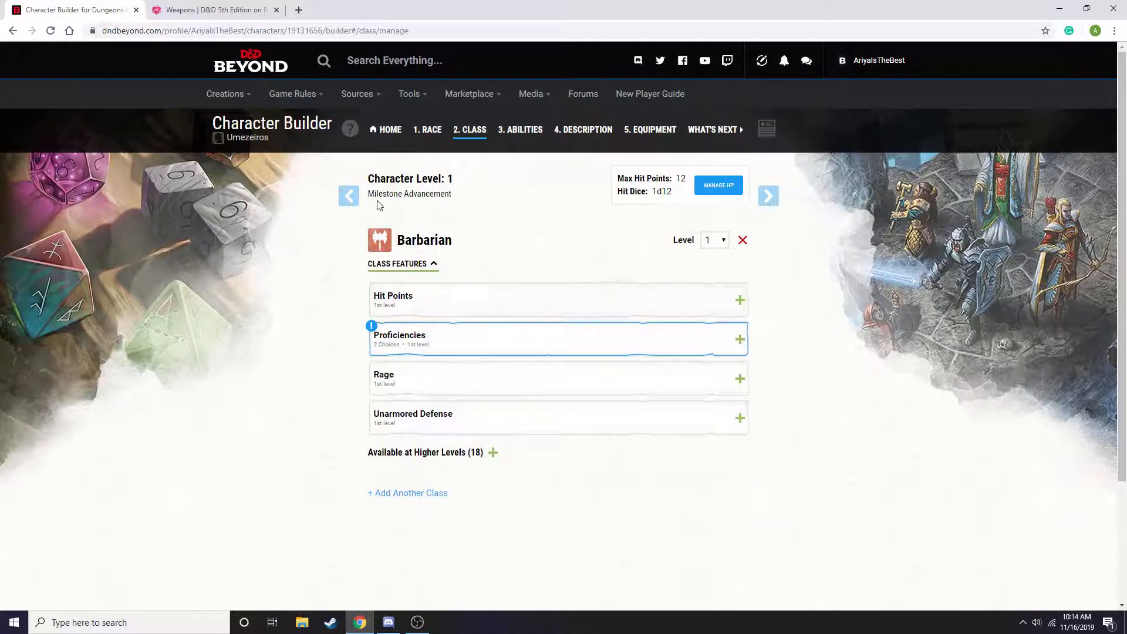
Step: Review the Barbarian's class features and read the Hit Points details
{"action": "left_click", "coordinate": [346, 195]}
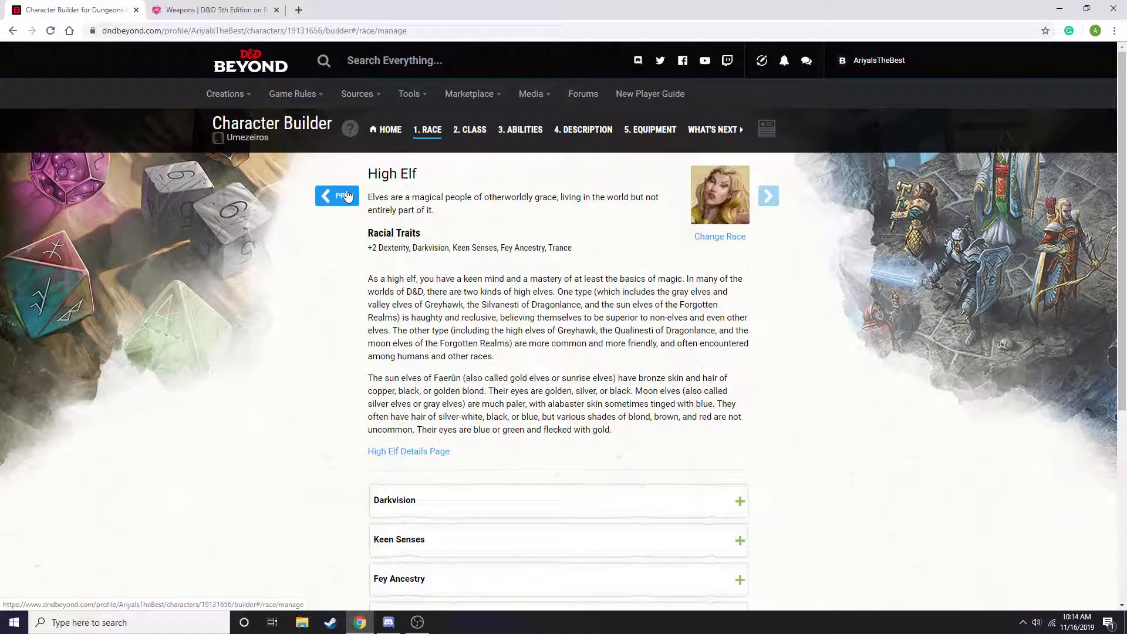
{"action": "left_click", "coordinate": [784, 196]}
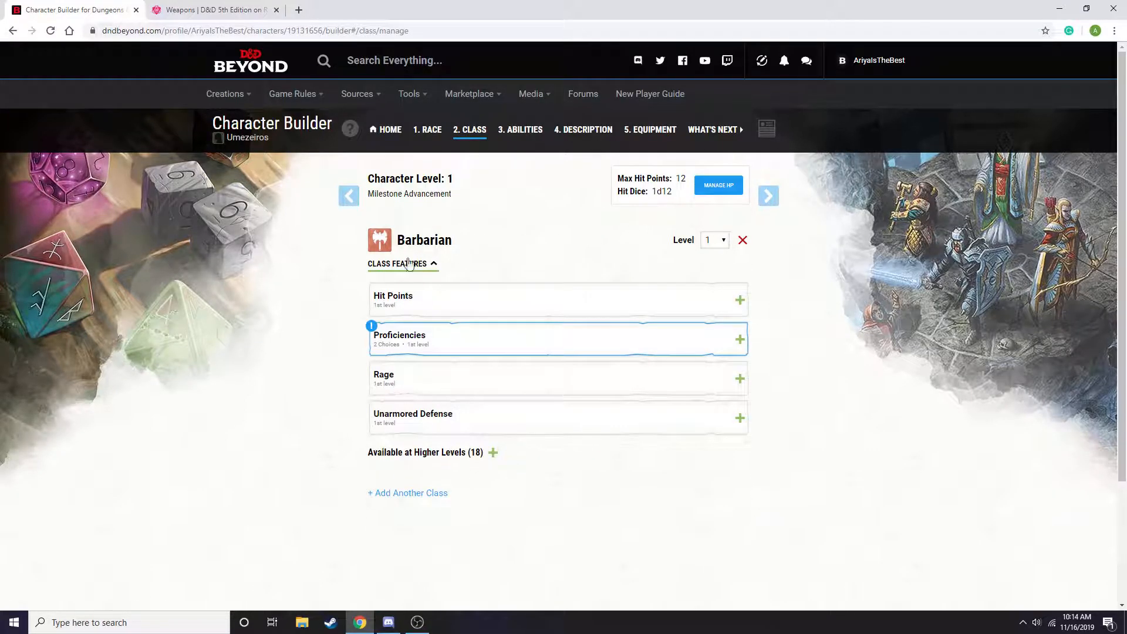
{"action": "scroll", "coordinate": [429, 378], "scroll_direction": "down", "scroll_amount": 2}
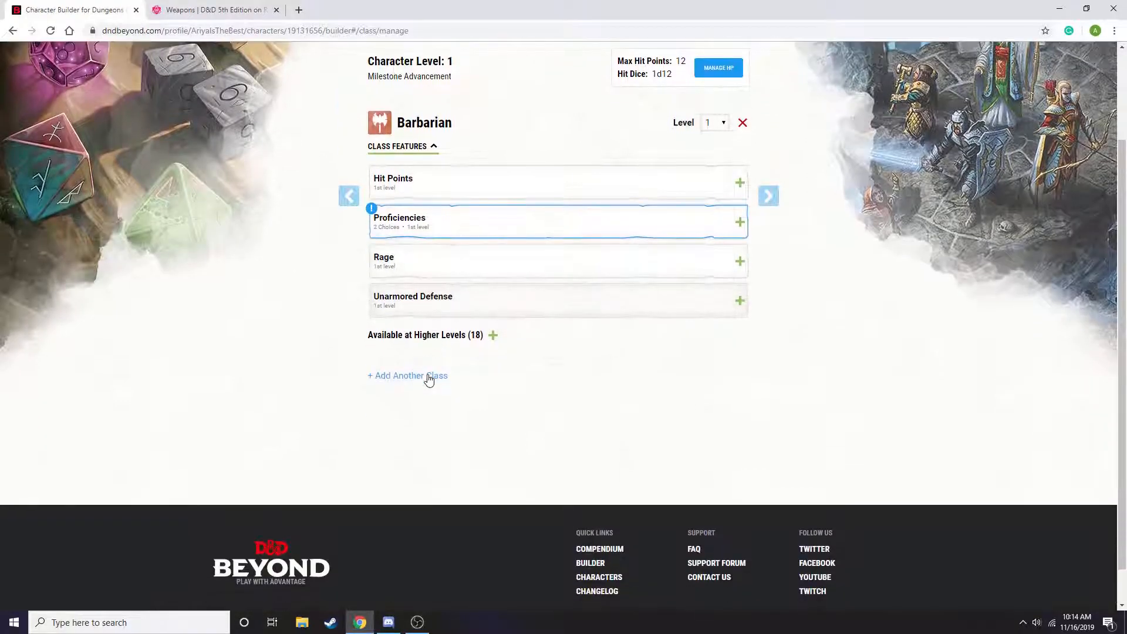
{"action": "scroll", "coordinate": [428, 377], "scroll_direction": "up", "scroll_amount": 2}
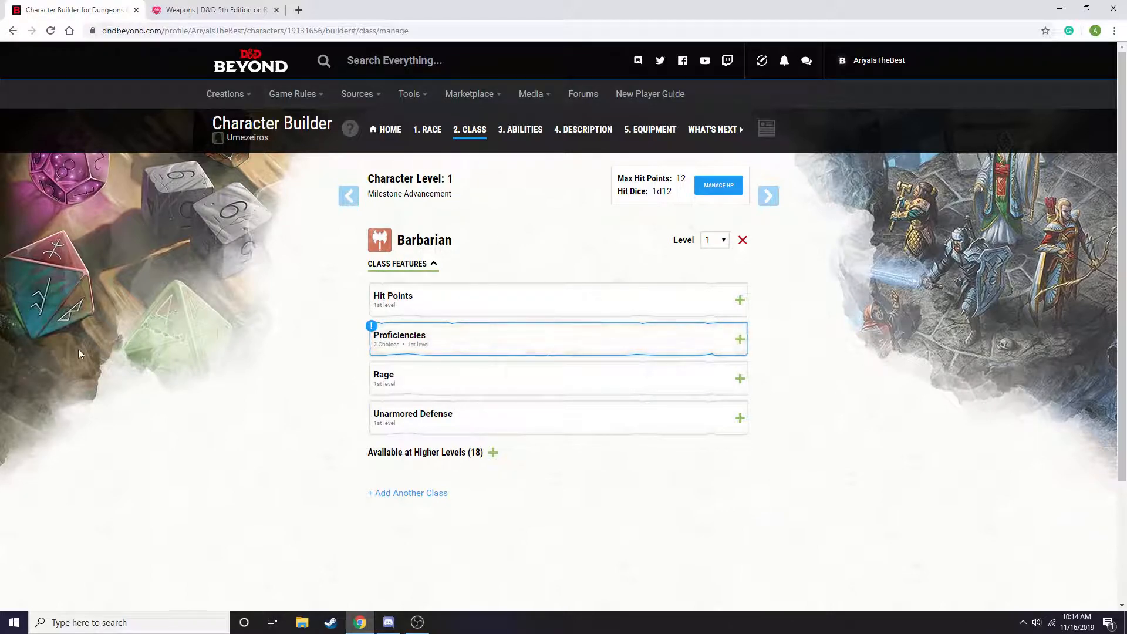
{"action": "left_click", "coordinate": [459, 295]}
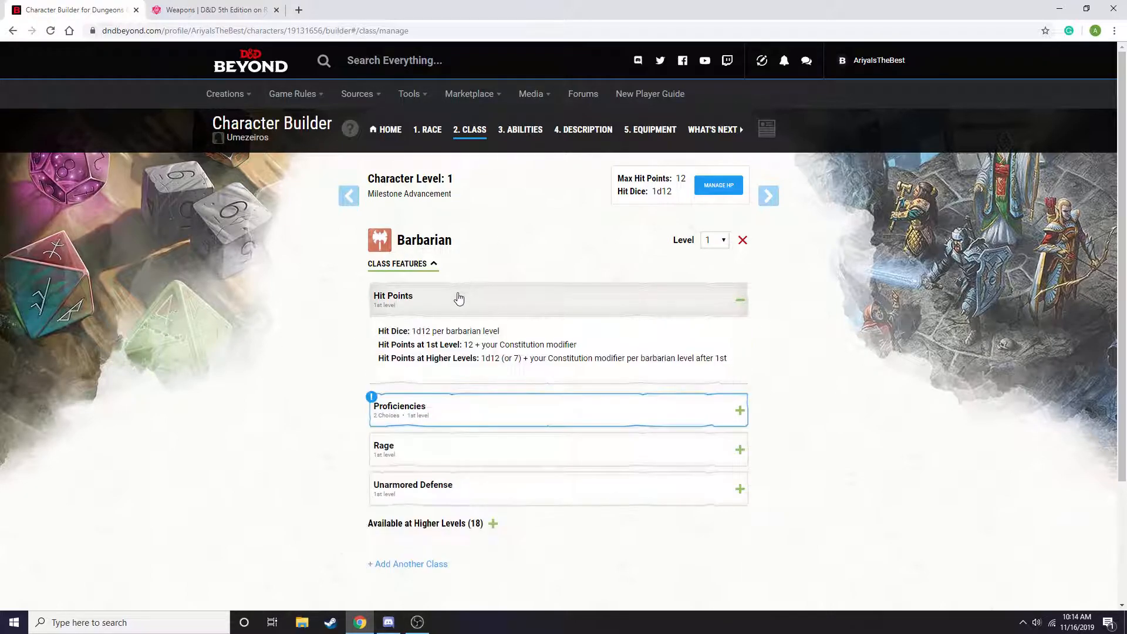
{"action": "left_click", "coordinate": [490, 308]}
Step: Review the Barbarian proficiency options and set the two skill choices to Intimidation and Nature
{"action": "left_click", "coordinate": [449, 346]}
{"action": "left_click", "coordinate": [456, 452]}
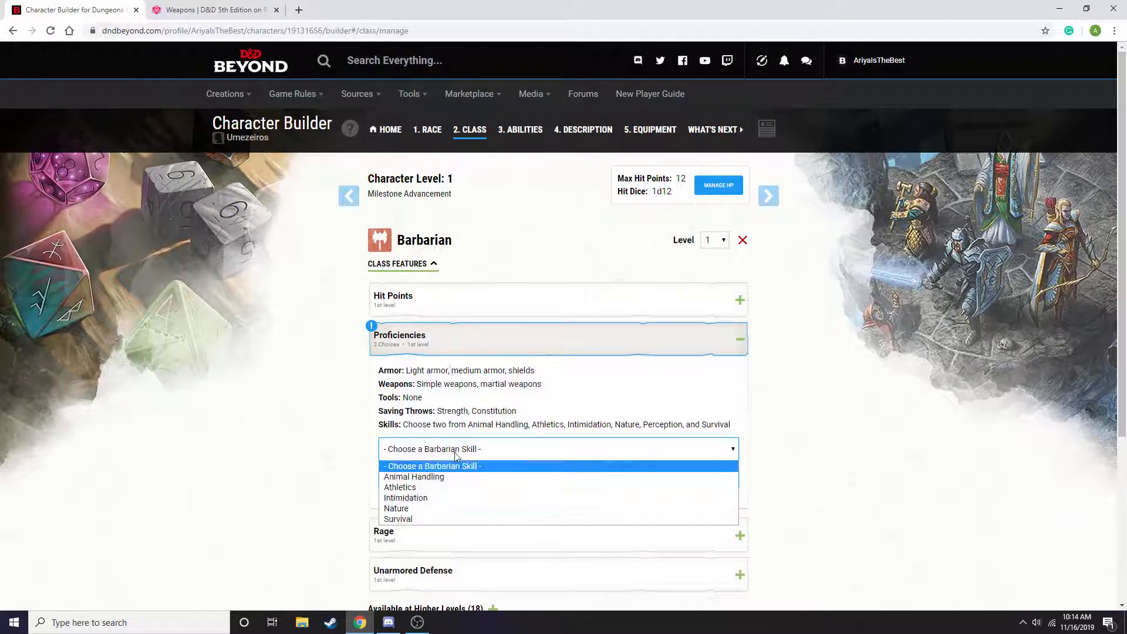
{"action": "left_click", "coordinate": [455, 452]}
{"action": "scroll", "coordinate": [447, 375], "scroll_direction": "down", "scroll_amount": 2}
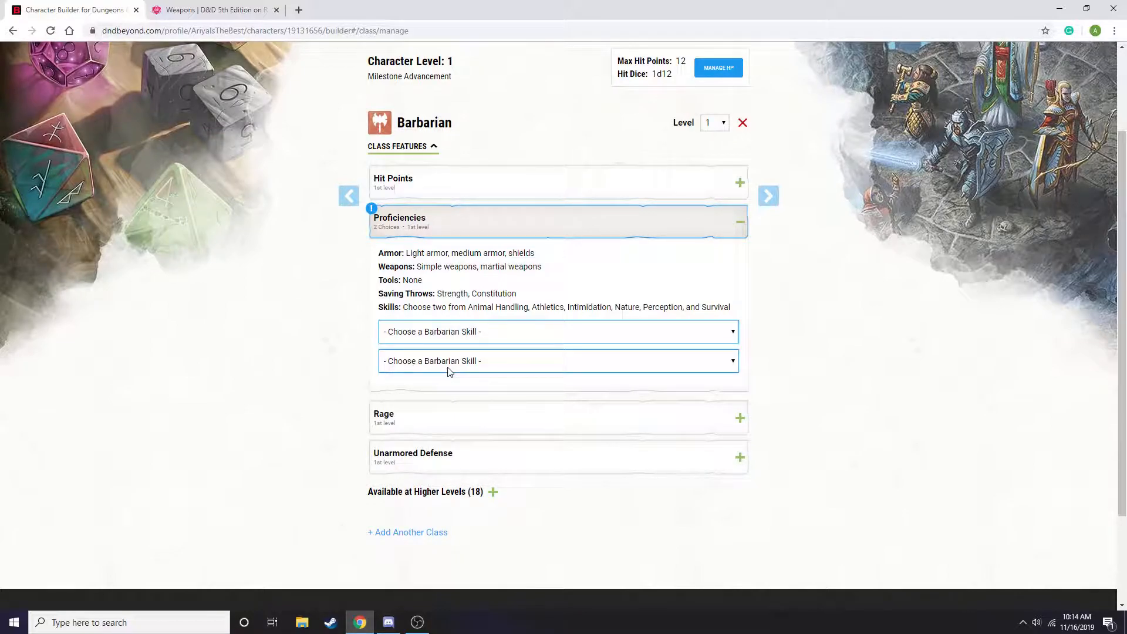
{"action": "left_click", "coordinate": [449, 369]}
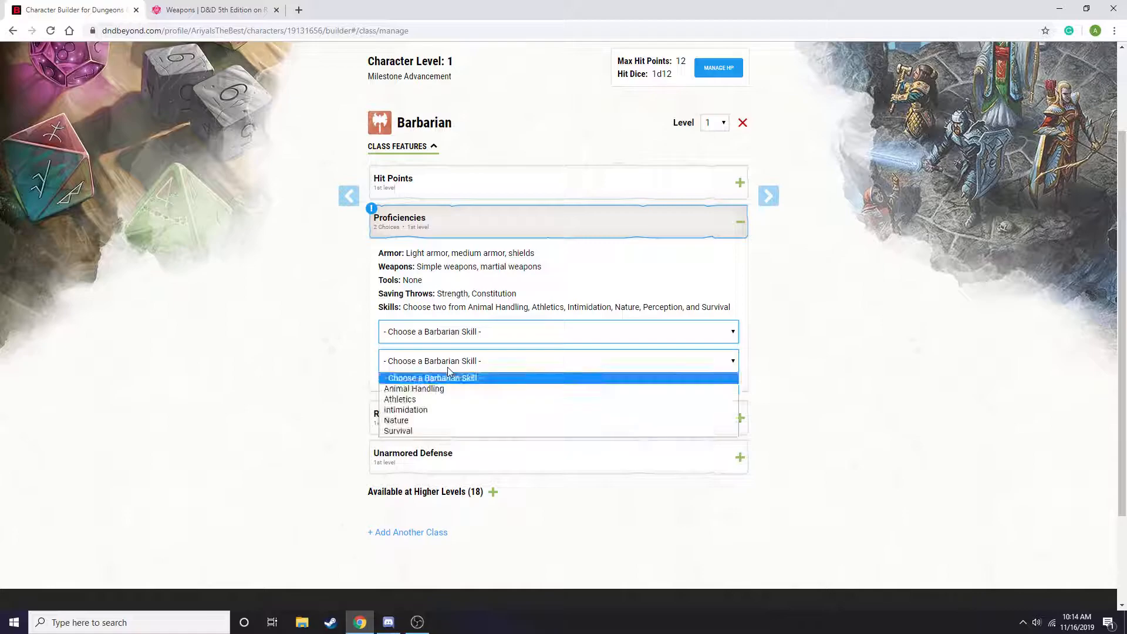
{"action": "left_click", "coordinate": [450, 369]}
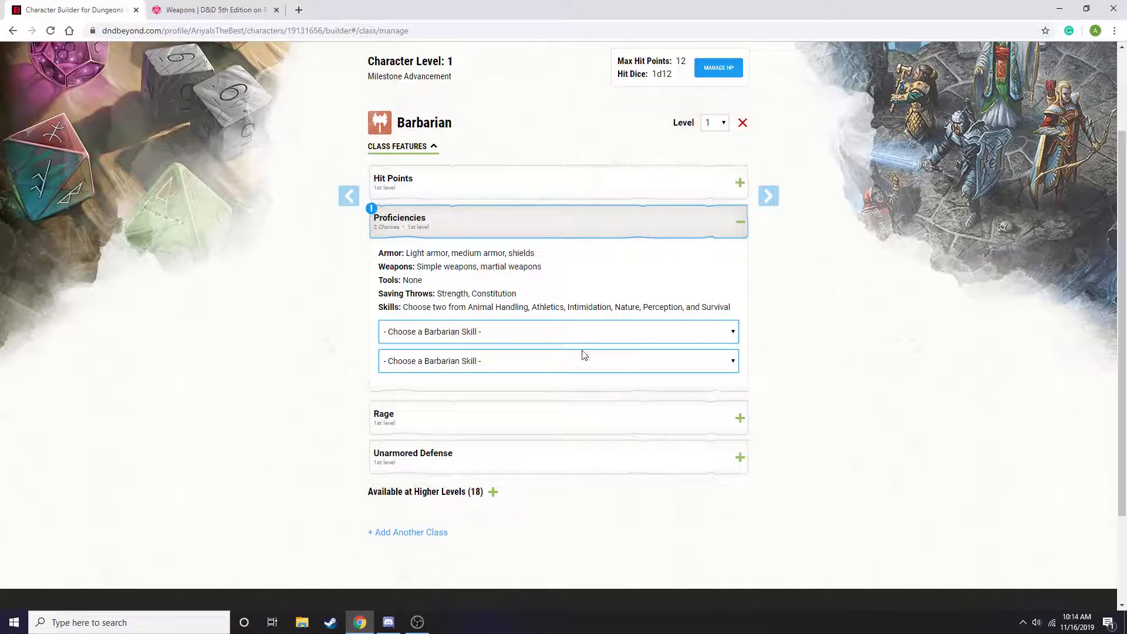
{"action": "left_click", "coordinate": [574, 331]}
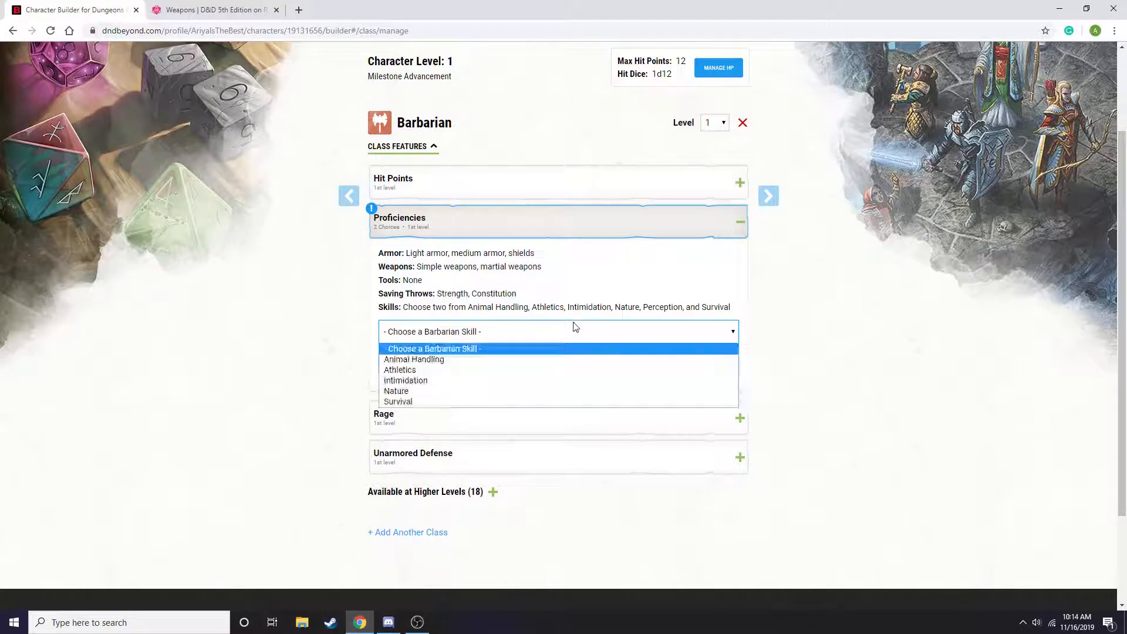
{"action": "left_click", "coordinate": [444, 384]}
{"action": "left_click", "coordinate": [440, 368]}
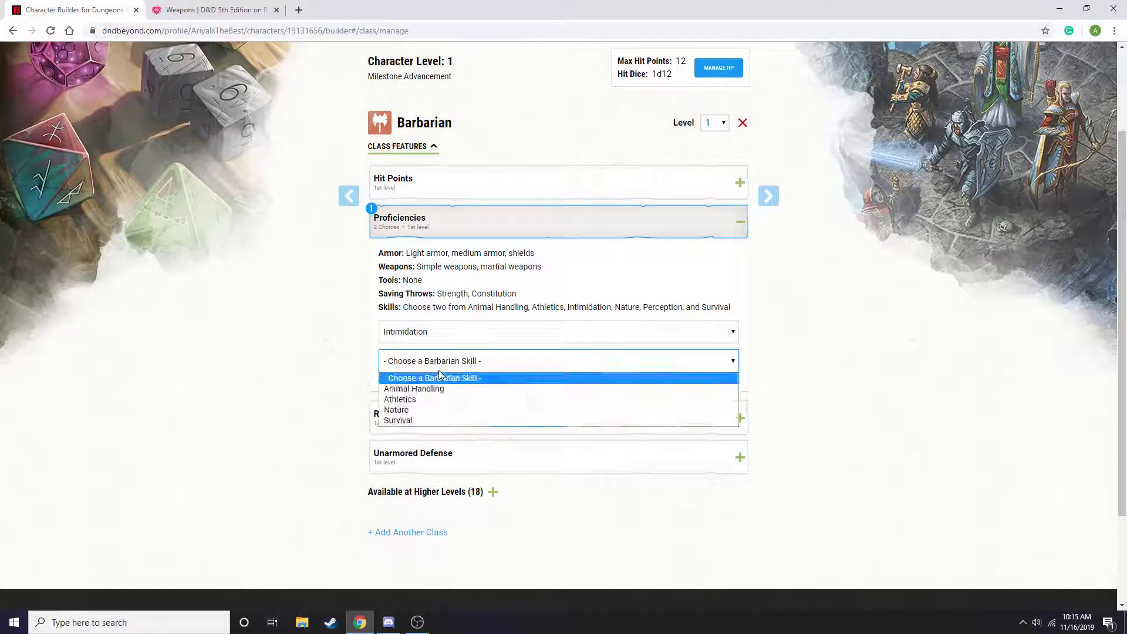
{"action": "left_click", "coordinate": [441, 411]}
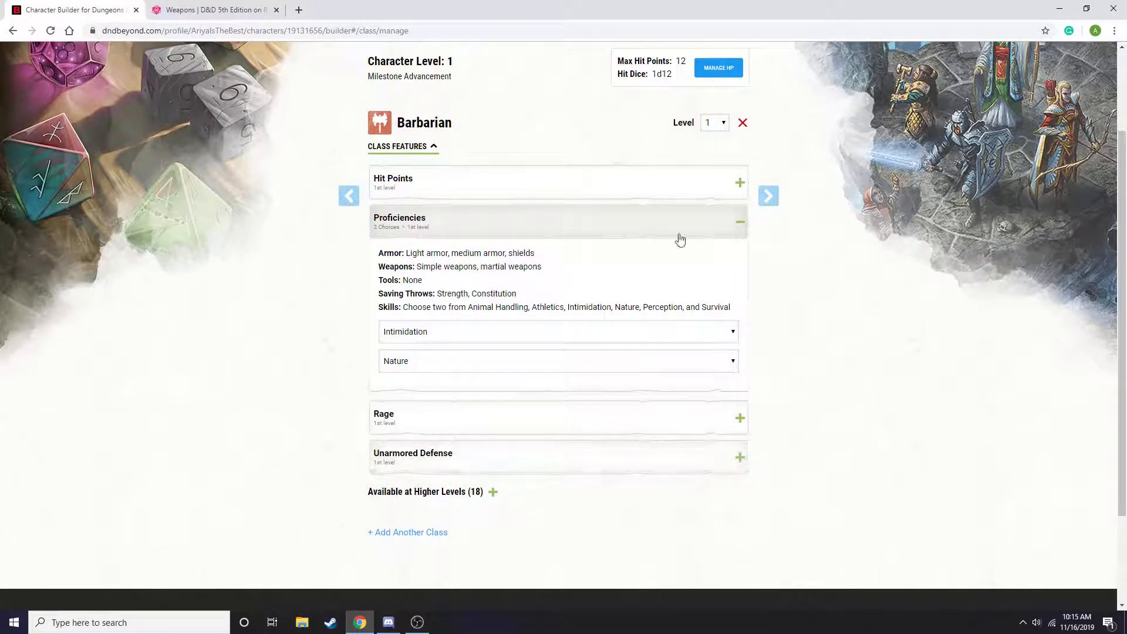
{"action": "left_click", "coordinate": [461, 338]}
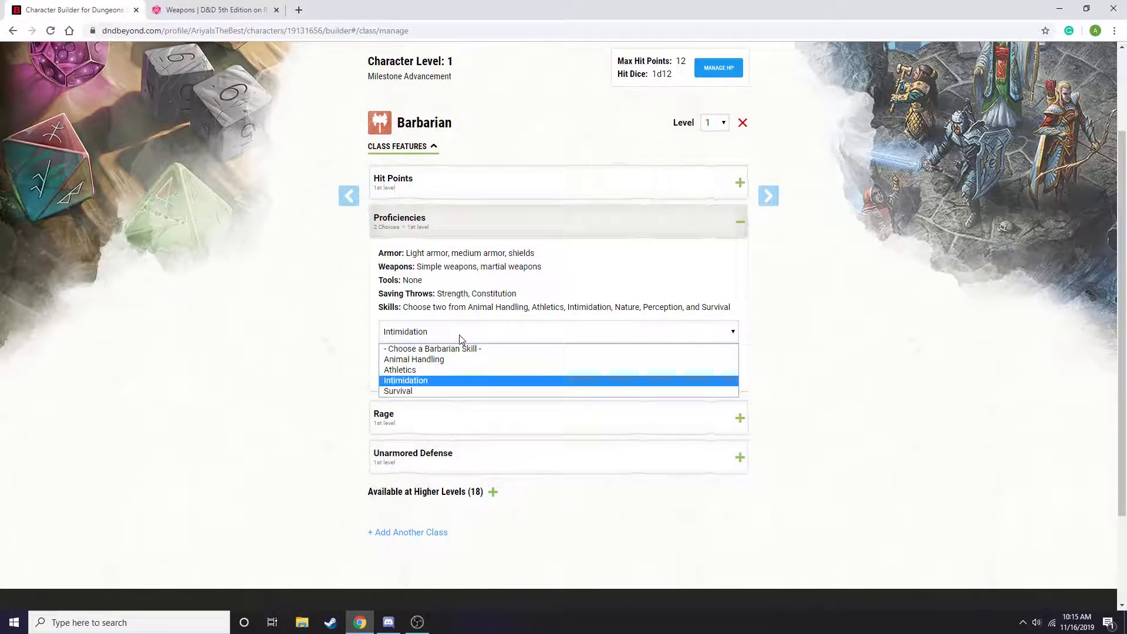
{"action": "left_click", "coordinate": [460, 338]}
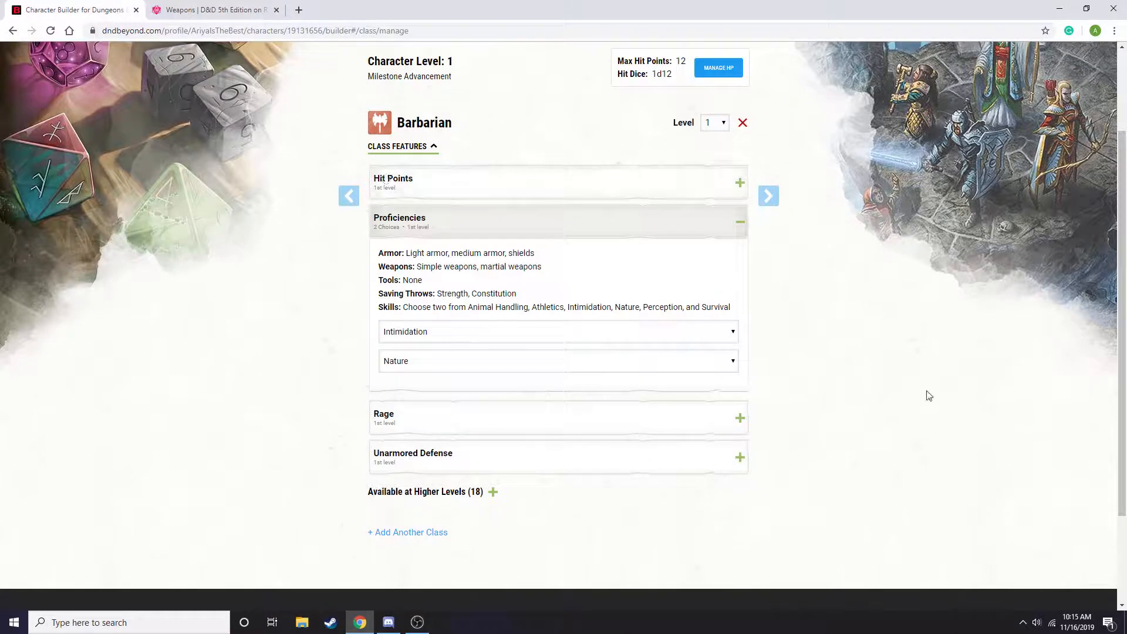
Step: Examine the descriptions of the Barbarian's Rage and Unarmored Defense features
{"action": "left_click", "coordinate": [572, 427]}
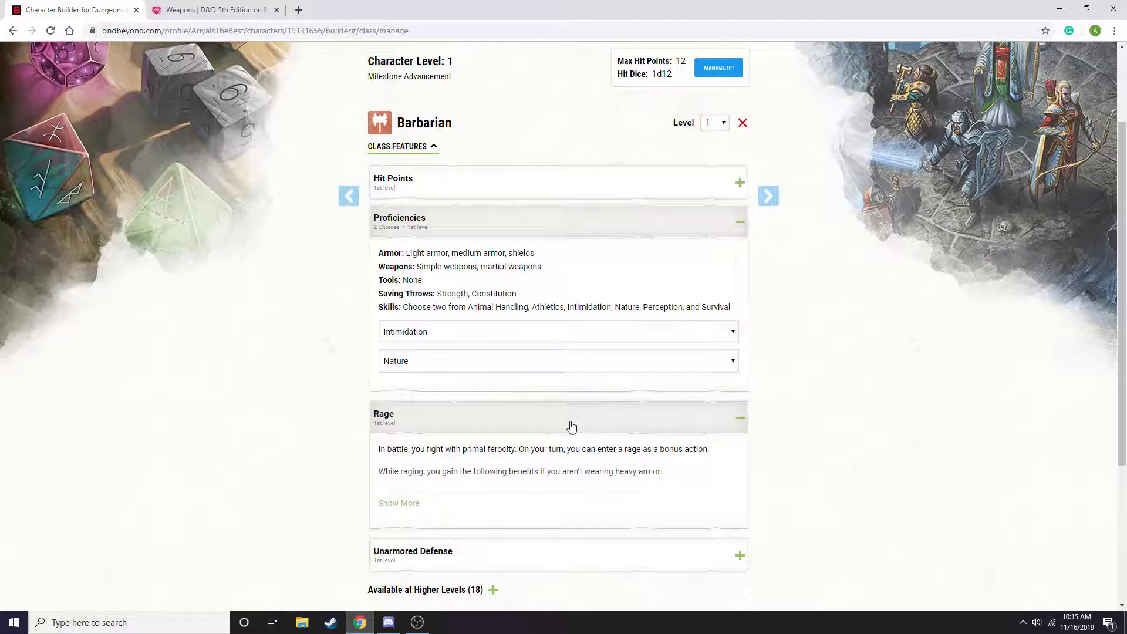
{"action": "left_click", "coordinate": [551, 417]}
{"action": "left_click", "coordinate": [410, 467]}
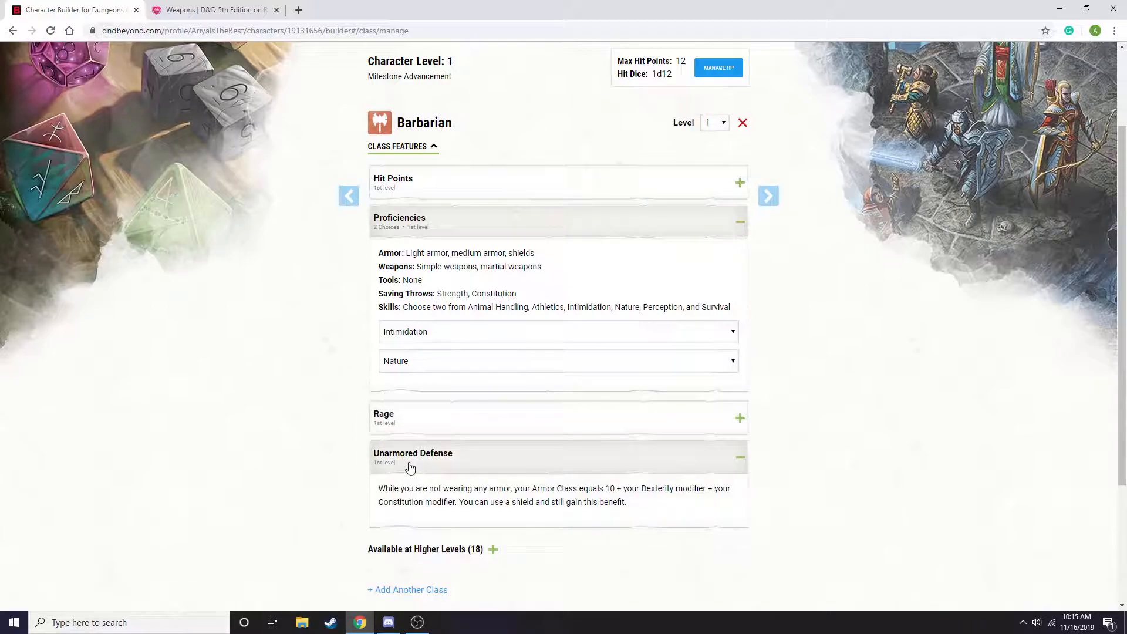
{"action": "scroll", "coordinate": [354, 435], "scroll_direction": "down", "scroll_amount": 1}
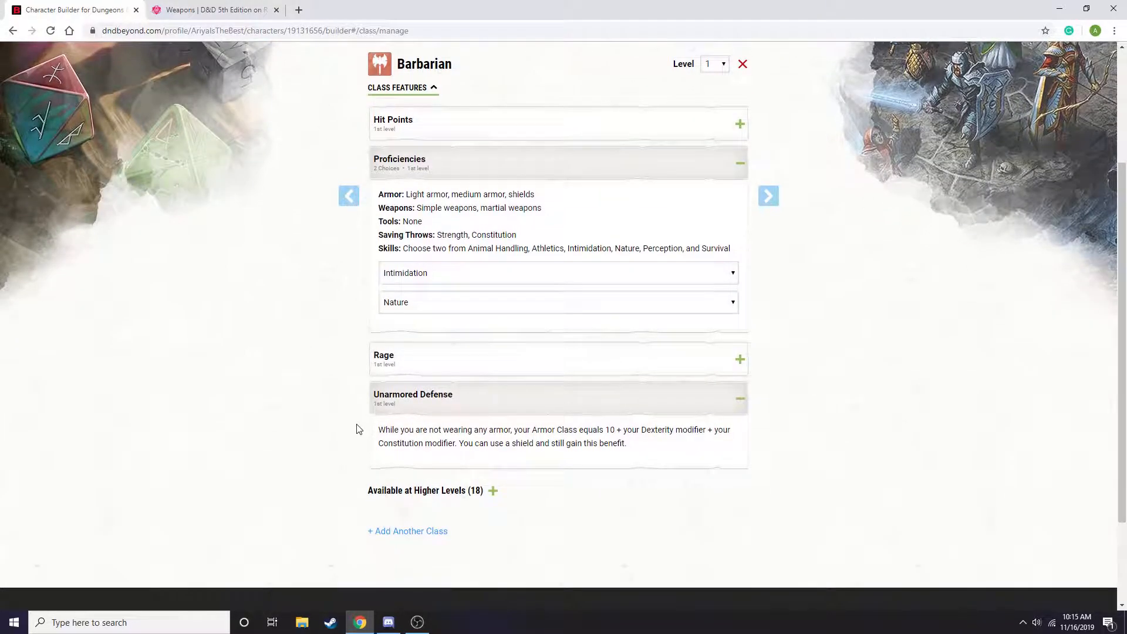
{"action": "left_click", "coordinate": [396, 392]}
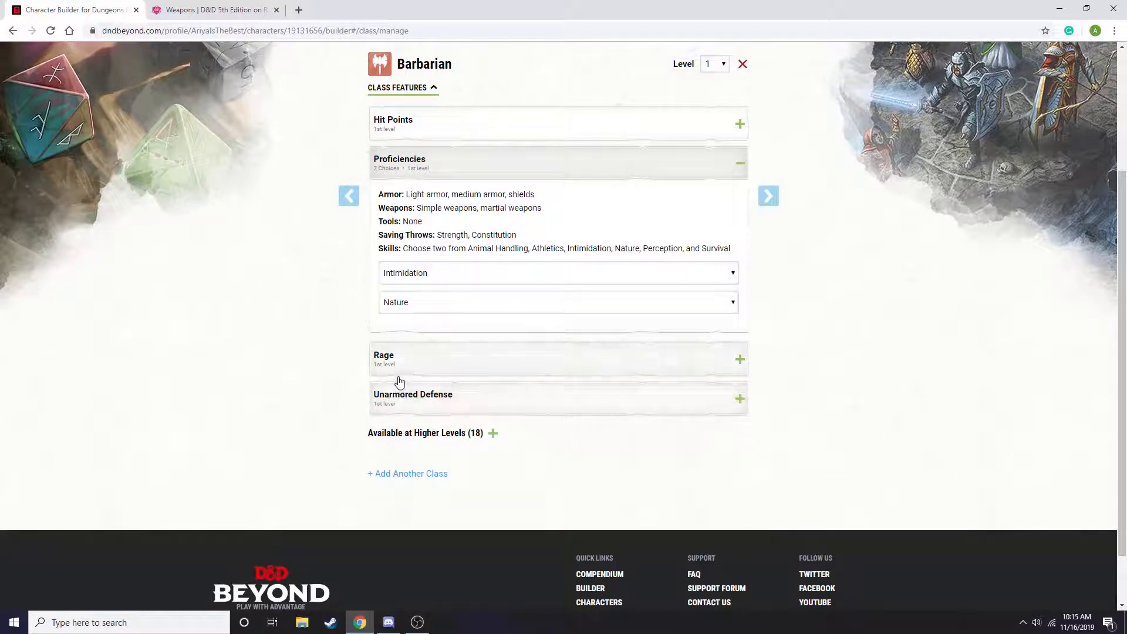
{"action": "scroll", "coordinate": [400, 382], "scroll_direction": "up", "scroll_amount": 1}
Step: Continue to the ability scores and set the generation method to Standard Array
{"action": "left_click", "coordinate": [770, 197]}
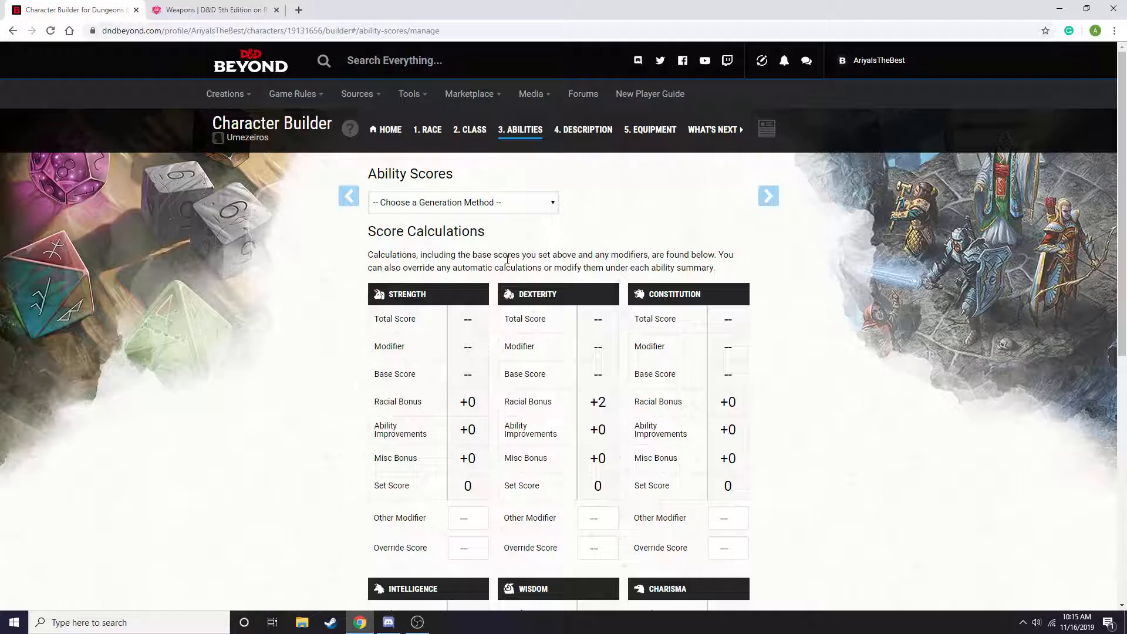
{"action": "scroll", "coordinate": [505, 261], "scroll_direction": "down", "scroll_amount": 1}
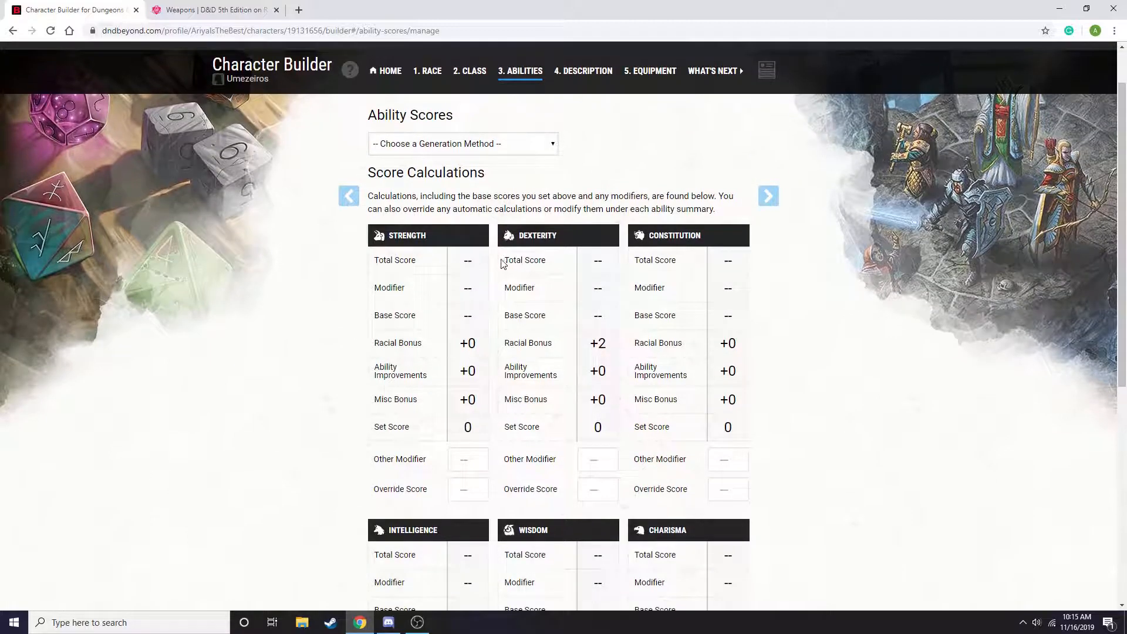
{"action": "left_click", "coordinate": [464, 147]}
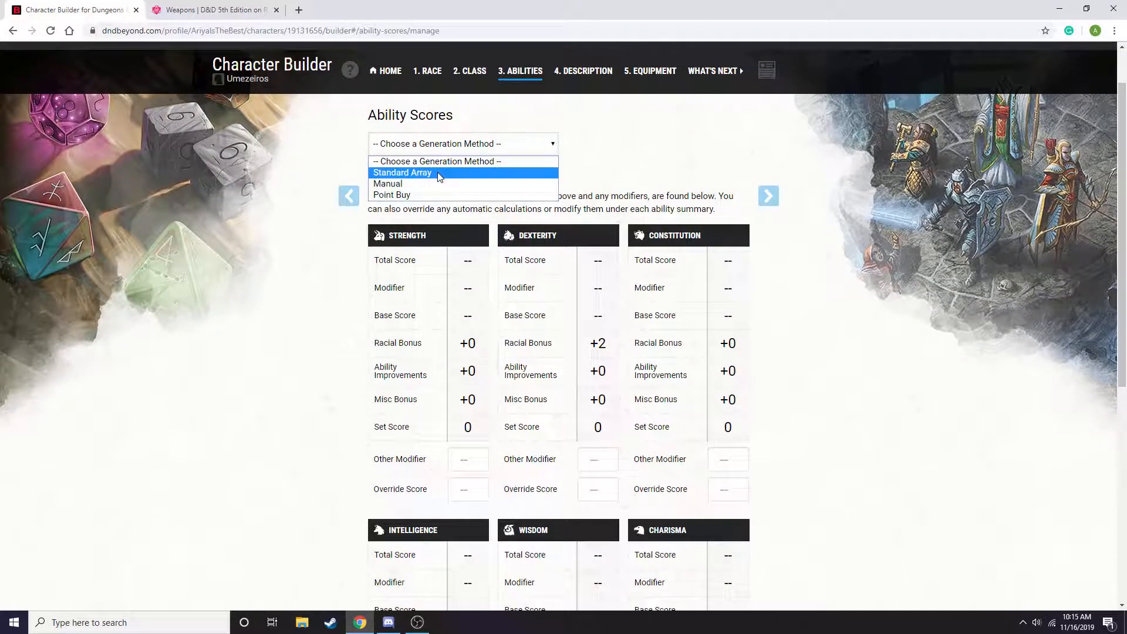
{"action": "left_click", "coordinate": [440, 173]}
Step: Assign the Standard Array values 13 to Strength, 15 to Constitution and 10 to Dexterity
{"action": "left_click", "coordinate": [403, 195]}
{"action": "left_click", "coordinate": [400, 243]}
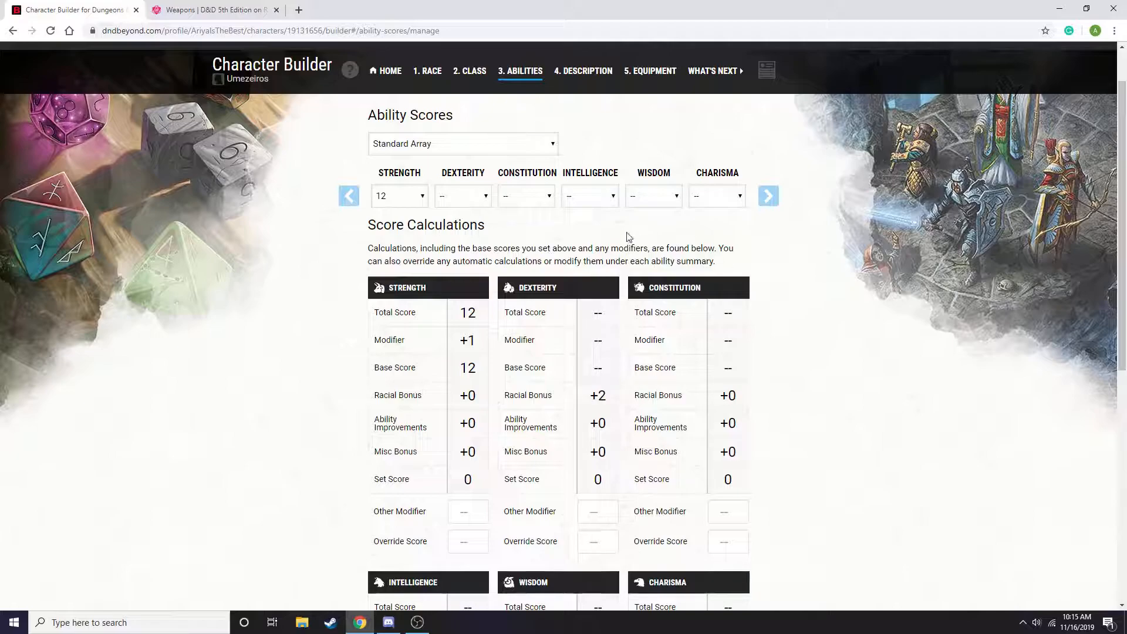
{"action": "left_click", "coordinate": [528, 197]}
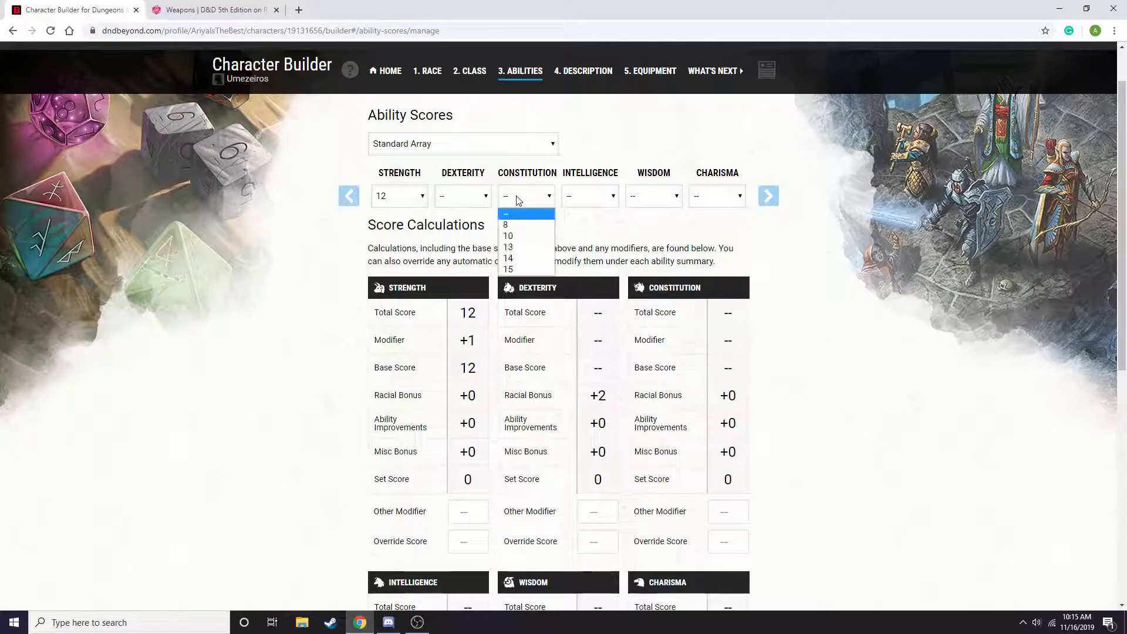
{"action": "left_click", "coordinate": [512, 270]}
{"action": "left_click", "coordinate": [405, 192]}
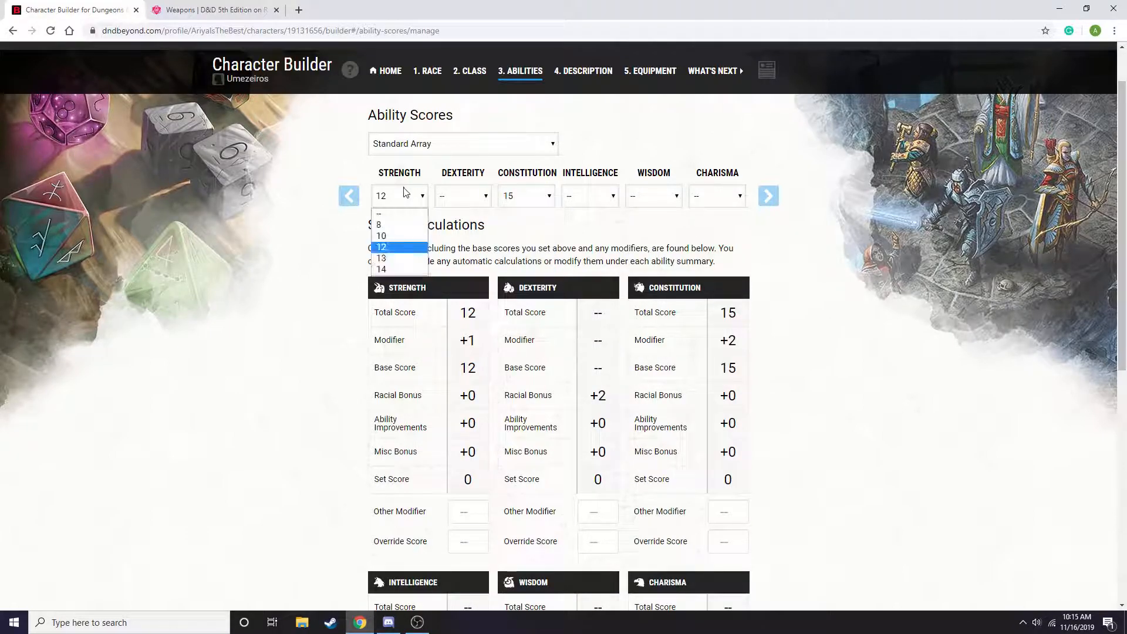
{"action": "left_click", "coordinate": [397, 260]}
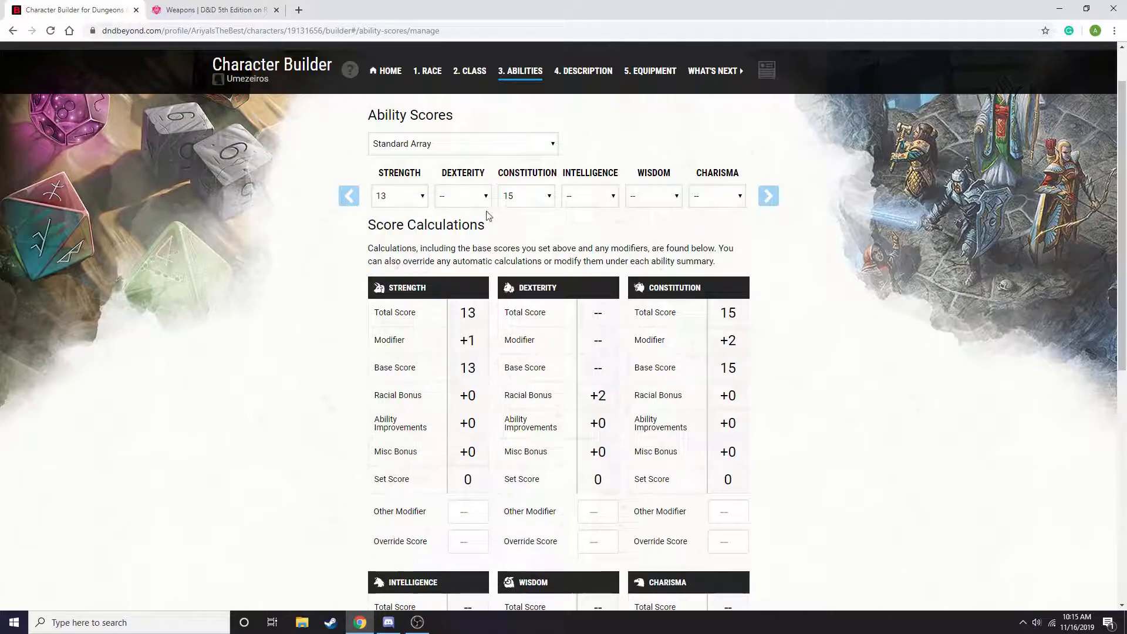
{"action": "left_click", "coordinate": [464, 196]}
{"action": "left_click", "coordinate": [458, 247]}
Step: Go back to the class page and check the Barbarian's armor, weapon and saving throw proficiencies
{"action": "left_click", "coordinate": [358, 198]}
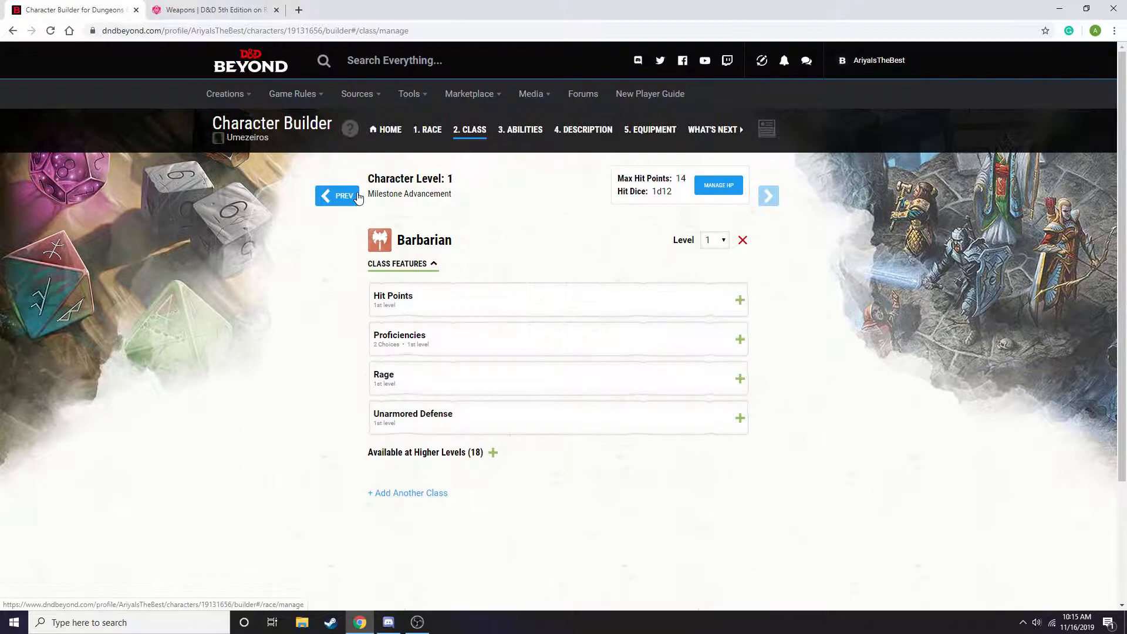
{"action": "left_click", "coordinate": [488, 296]}
{"action": "left_click", "coordinate": [488, 297]}
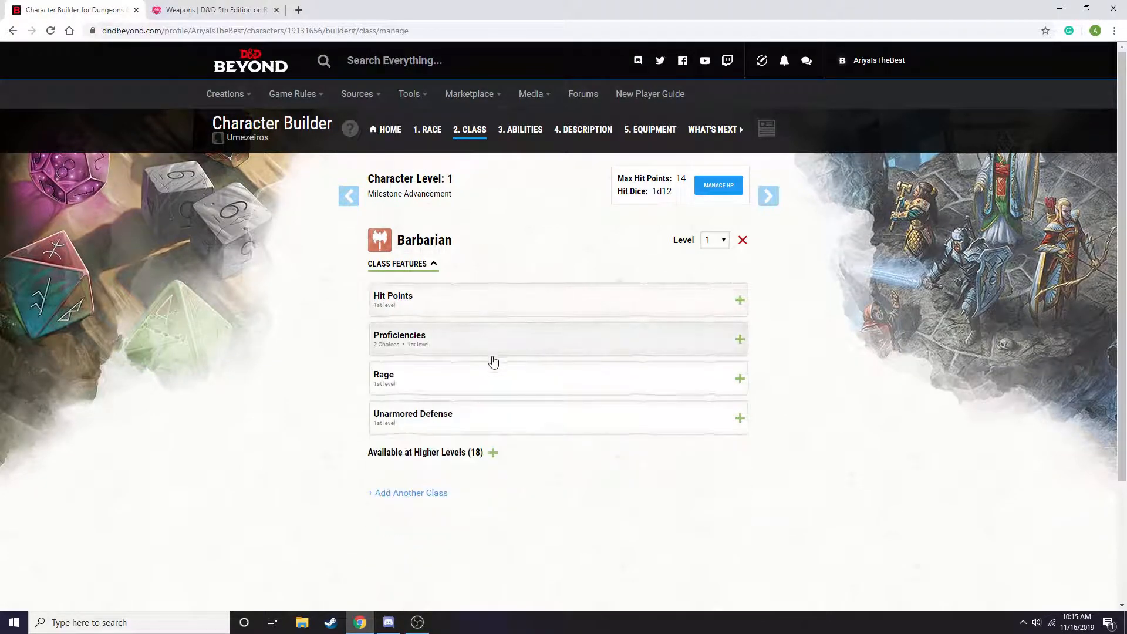
{"action": "left_click", "coordinate": [493, 362]}
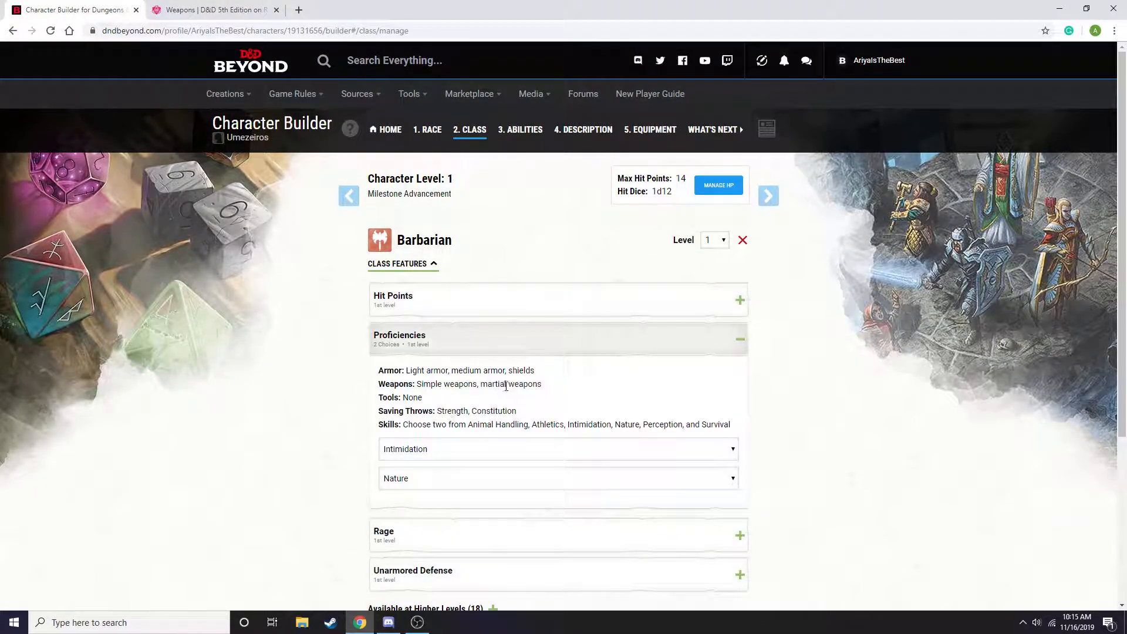
Step: Return to the ability scores and set Strength to 14
{"action": "left_click", "coordinate": [769, 196]}
{"action": "left_click", "coordinate": [402, 254]}
{"action": "left_click", "coordinate": [410, 321]}
Step: Assign the remaining Standard Array values: 8 to Intelligence, 12 to Wisdom and 13 to Charisma
{"action": "left_click", "coordinate": [725, 257]}
{"action": "left_click", "coordinate": [725, 259]}
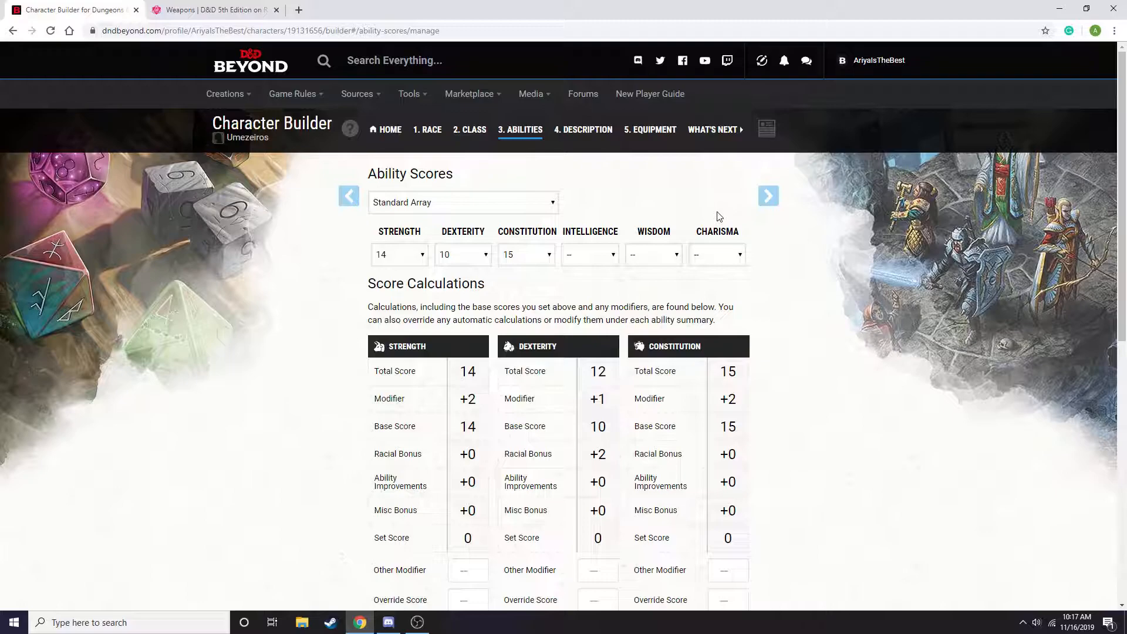
{"action": "left_click", "coordinate": [578, 257]}
{"action": "left_click", "coordinate": [582, 282]}
{"action": "left_click", "coordinate": [642, 260]}
{"action": "left_click", "coordinate": [646, 283]}
{"action": "left_click", "coordinate": [706, 254]}
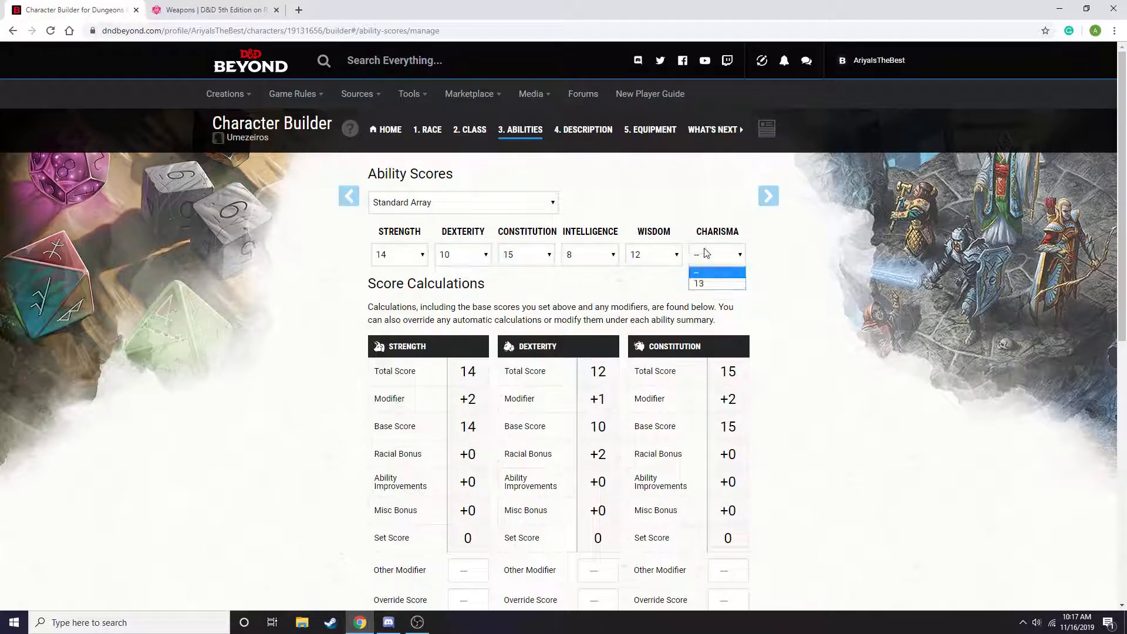
{"action": "left_click", "coordinate": [712, 284]}
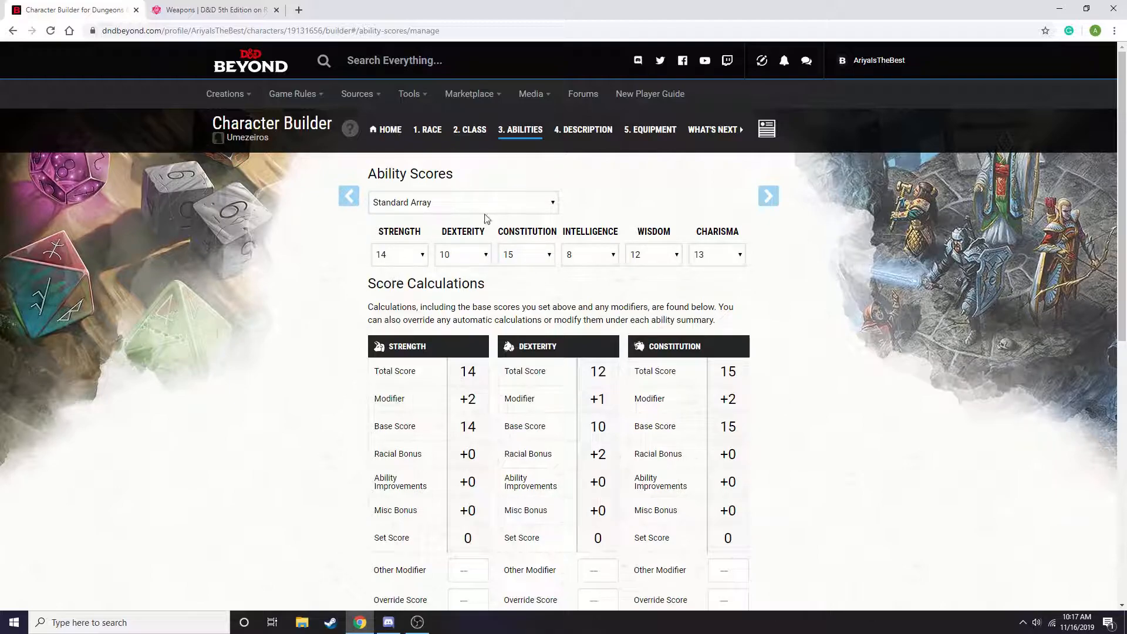
Step: Review the score calculations, including total scores and modifiers, for all six abilities
{"action": "scroll", "coordinate": [746, 464], "scroll_direction": "down", "scroll_amount": 5}
{"action": "scroll", "coordinate": [737, 446], "scroll_direction": "down", "scroll_amount": 3}
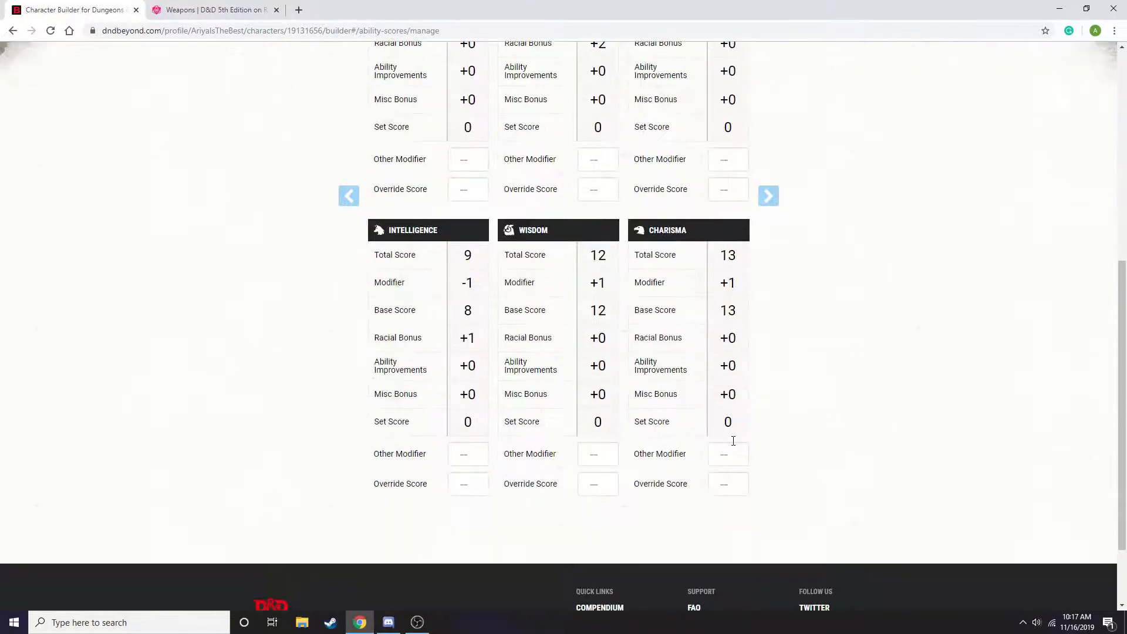
{"action": "scroll", "coordinate": [694, 405], "scroll_direction": "up", "scroll_amount": 4}
{"action": "double_click", "coordinate": [471, 223]}
{"action": "left_click", "coordinate": [471, 223]}
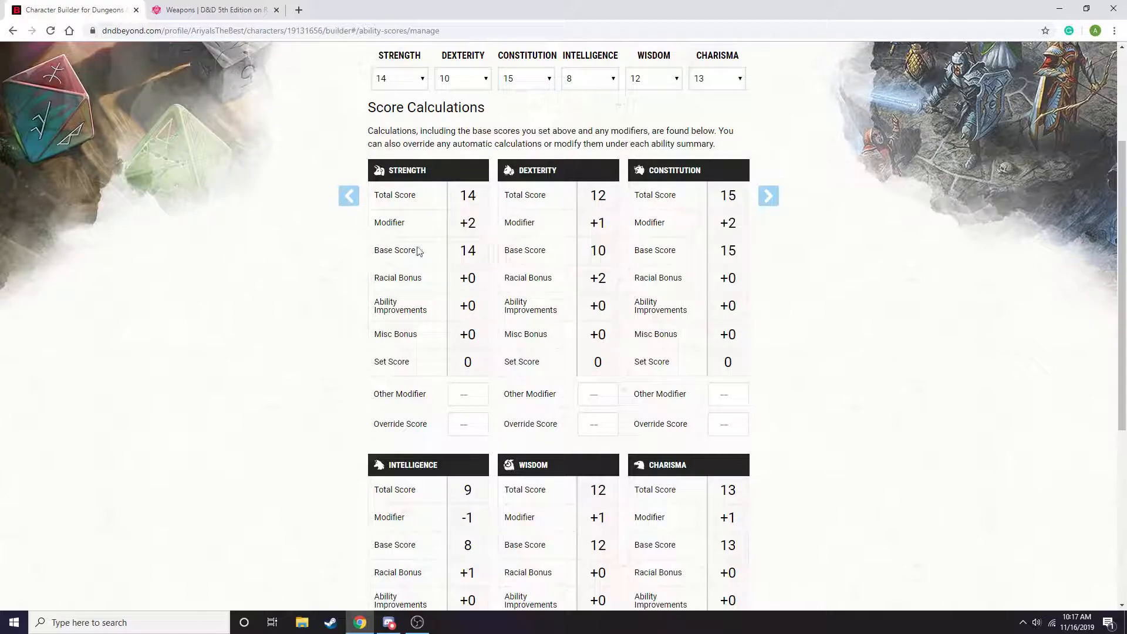
Step: Continue to the character description and set the background to Acolyte after trying Folk Hero and Criminal / Spy
{"action": "left_click", "coordinate": [778, 199]}
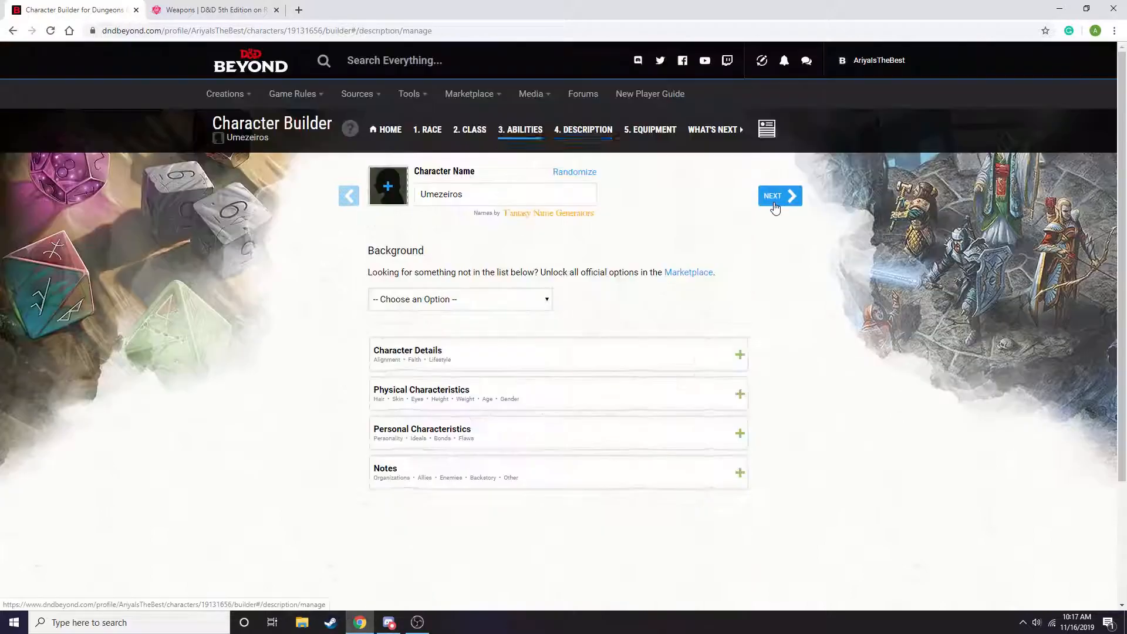
{"action": "left_click", "coordinate": [541, 304]}
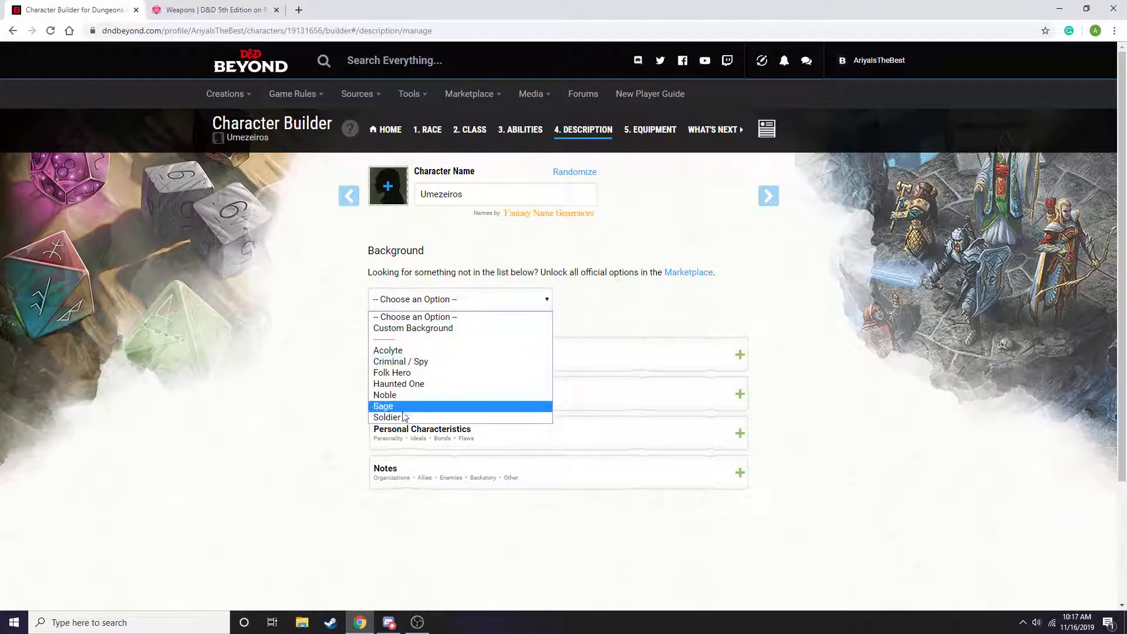
{"action": "left_click", "coordinate": [408, 370]}
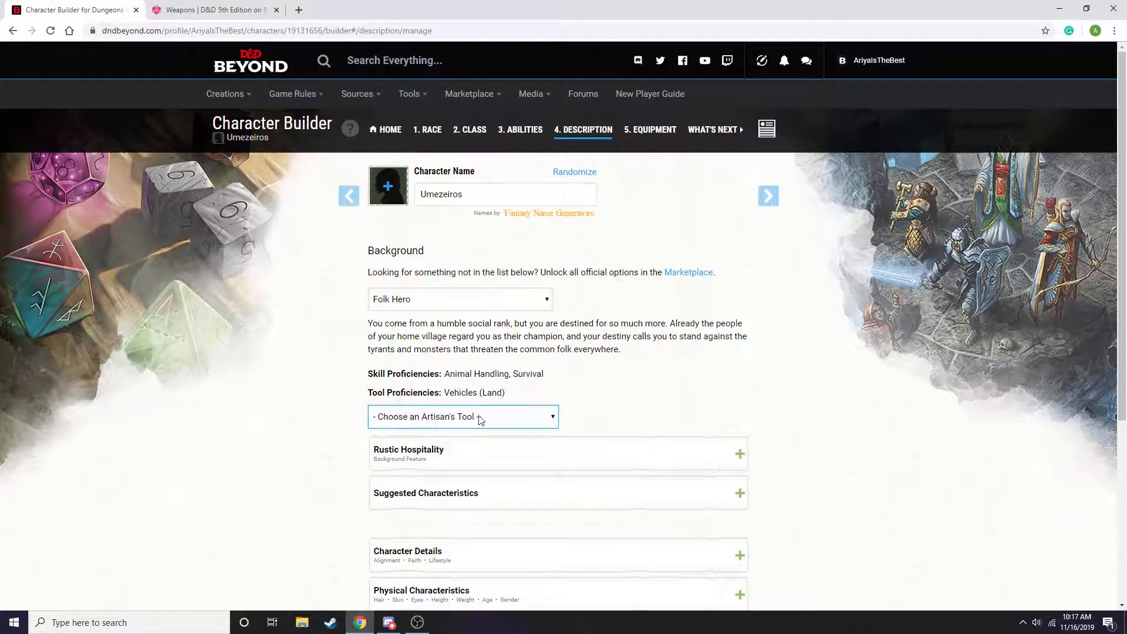
{"action": "left_click", "coordinate": [475, 301]}
{"action": "left_click", "coordinate": [433, 362]}
{"action": "left_click", "coordinate": [456, 297]}
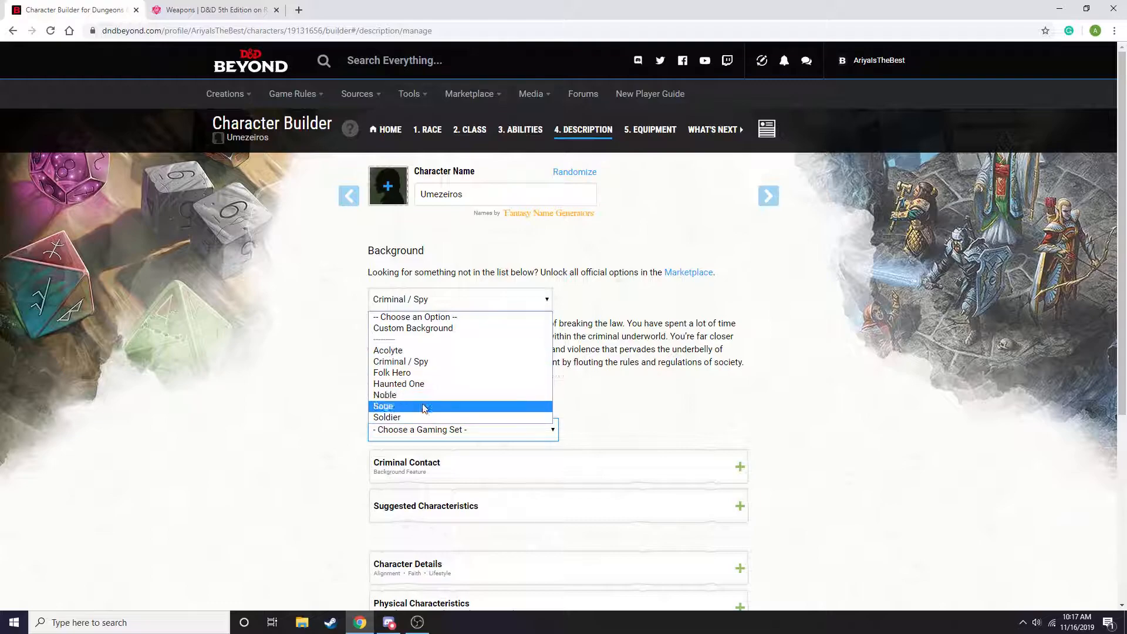
{"action": "left_click", "coordinate": [403, 350]}
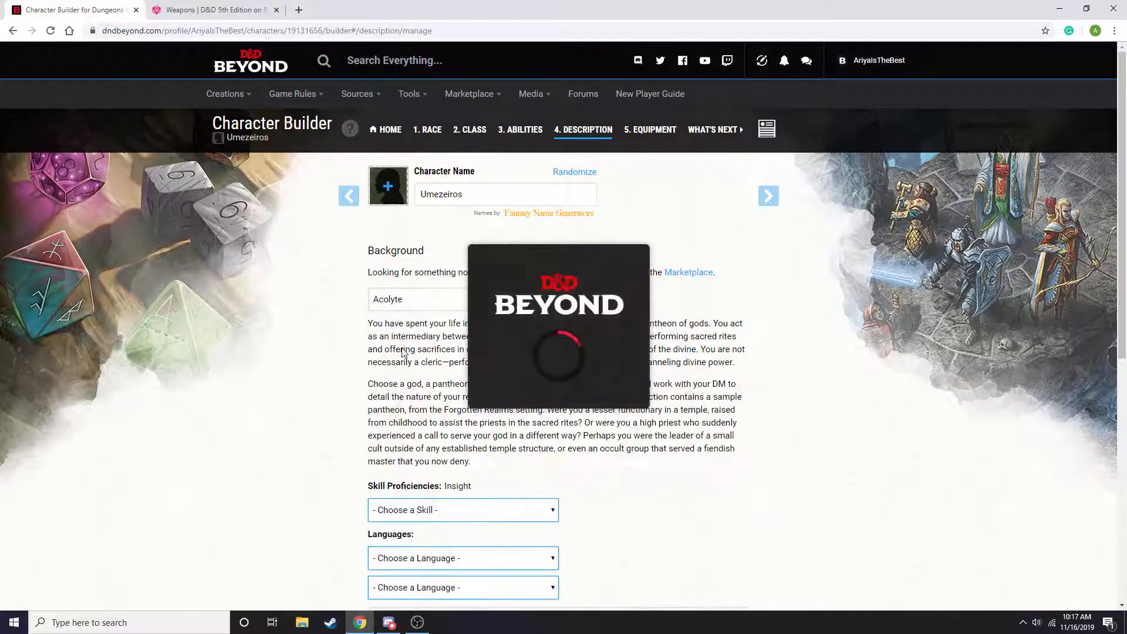
Step: Try the Custom Background option and look at its configuration form
{"action": "scroll", "coordinate": [434, 376], "scroll_direction": "down", "scroll_amount": 2}
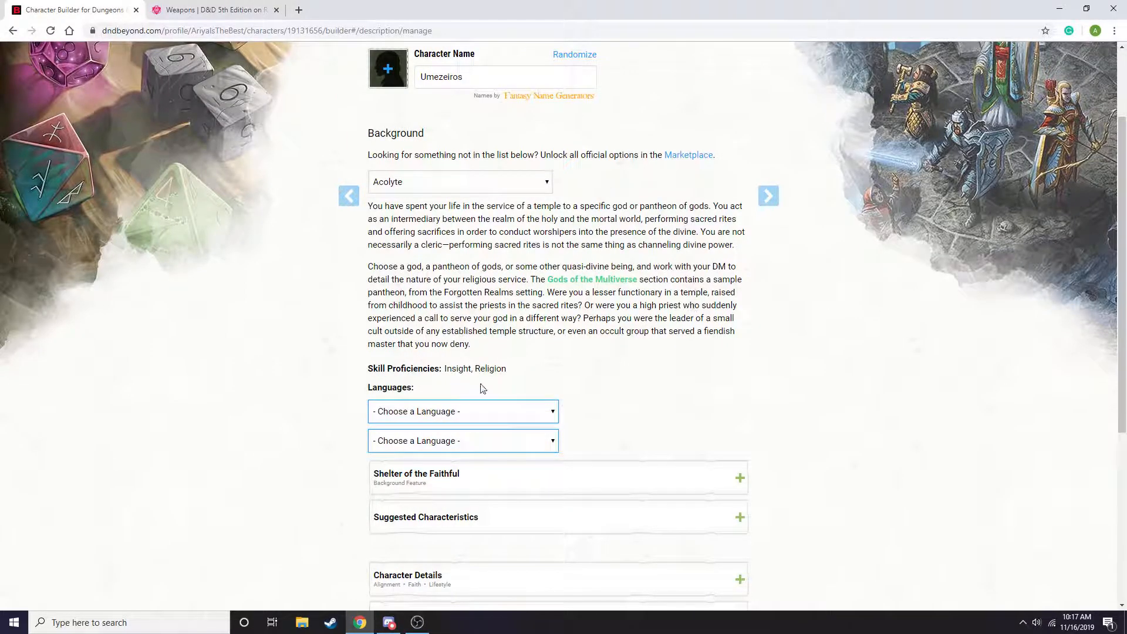
{"action": "left_click", "coordinate": [464, 186]}
{"action": "left_click", "coordinate": [456, 189]}
{"action": "left_click", "coordinate": [442, 411]}
{"action": "left_click", "coordinate": [442, 411]}
{"action": "left_click", "coordinate": [473, 174]}
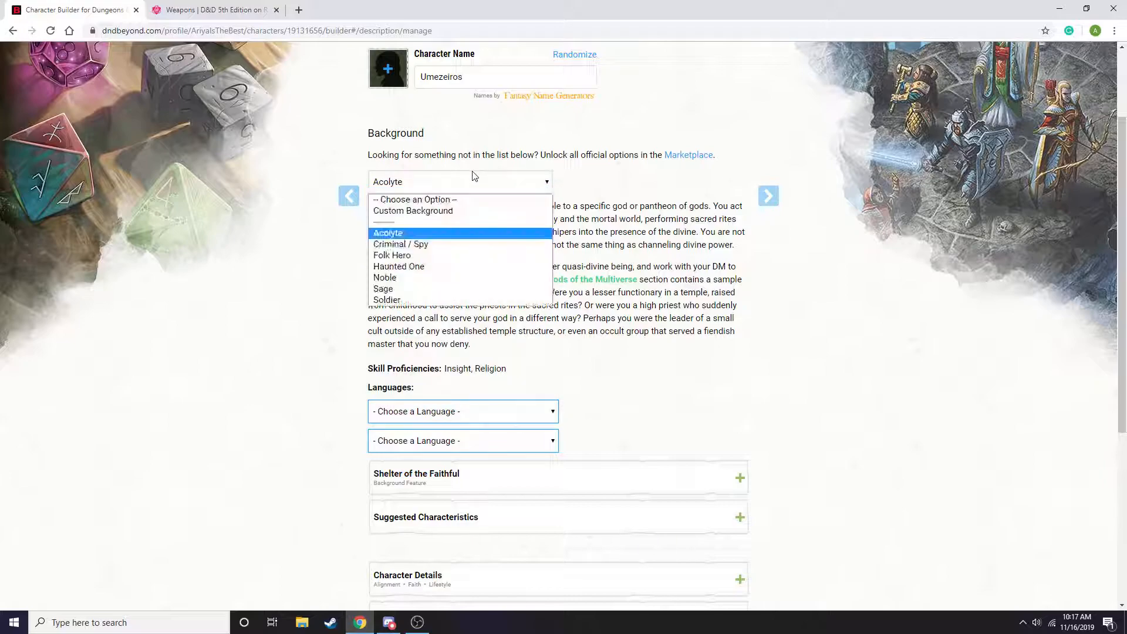
{"action": "left_click", "coordinate": [442, 211]}
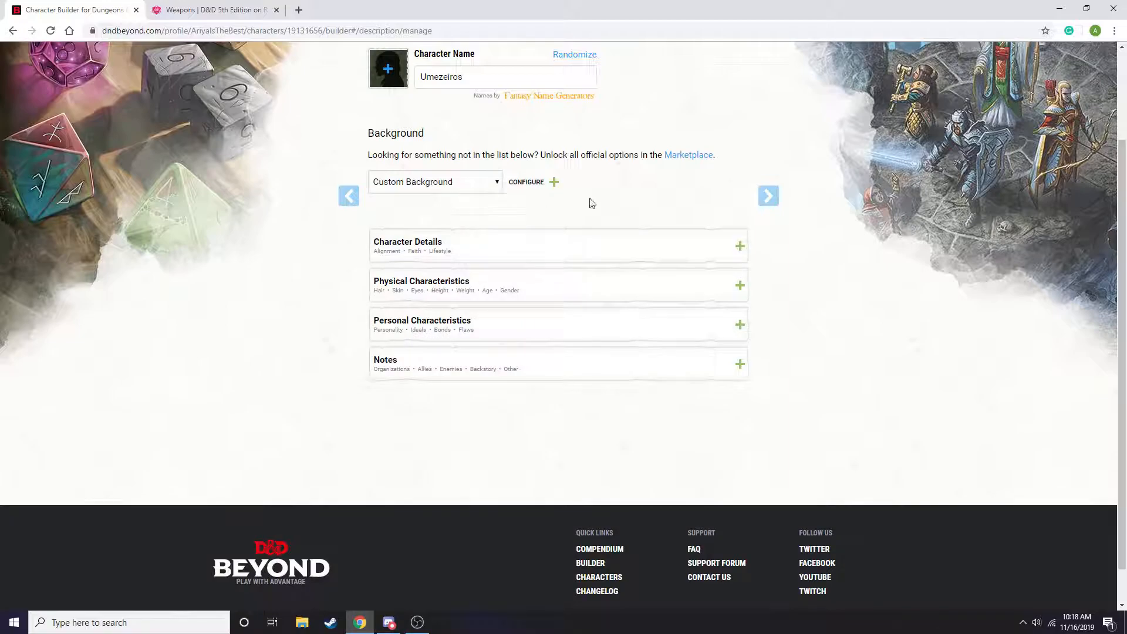
{"action": "left_click", "coordinate": [554, 182]}
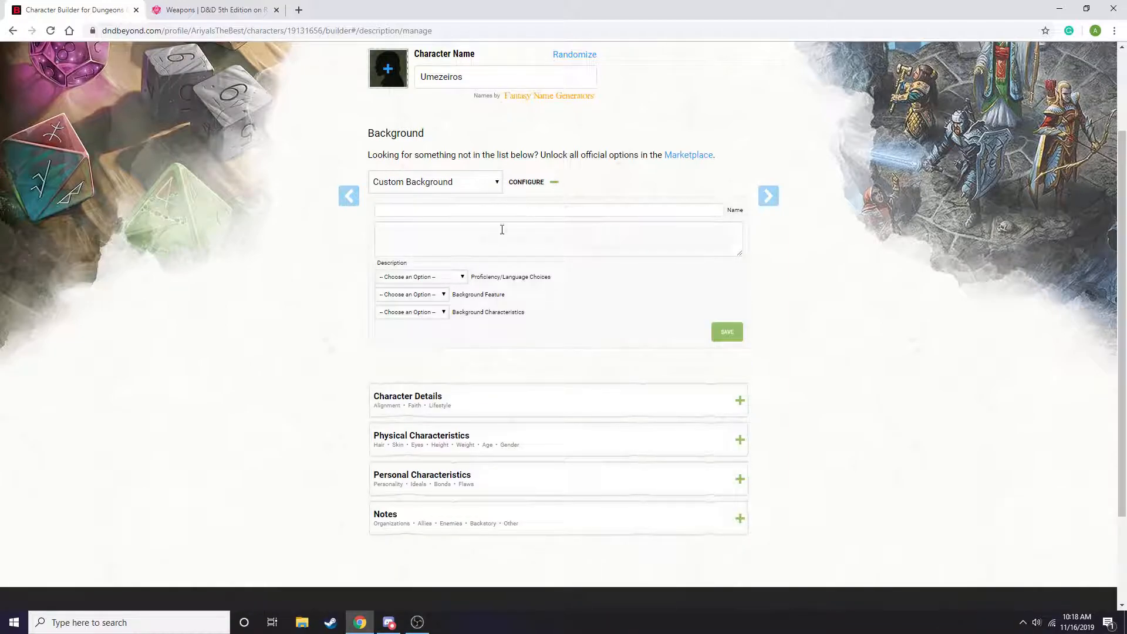
{"action": "left_click", "coordinate": [552, 182]}
Step: Switch the background back to Acolyte and choose Goblin and Sylvan as its two languages
{"action": "left_click", "coordinate": [496, 182]}
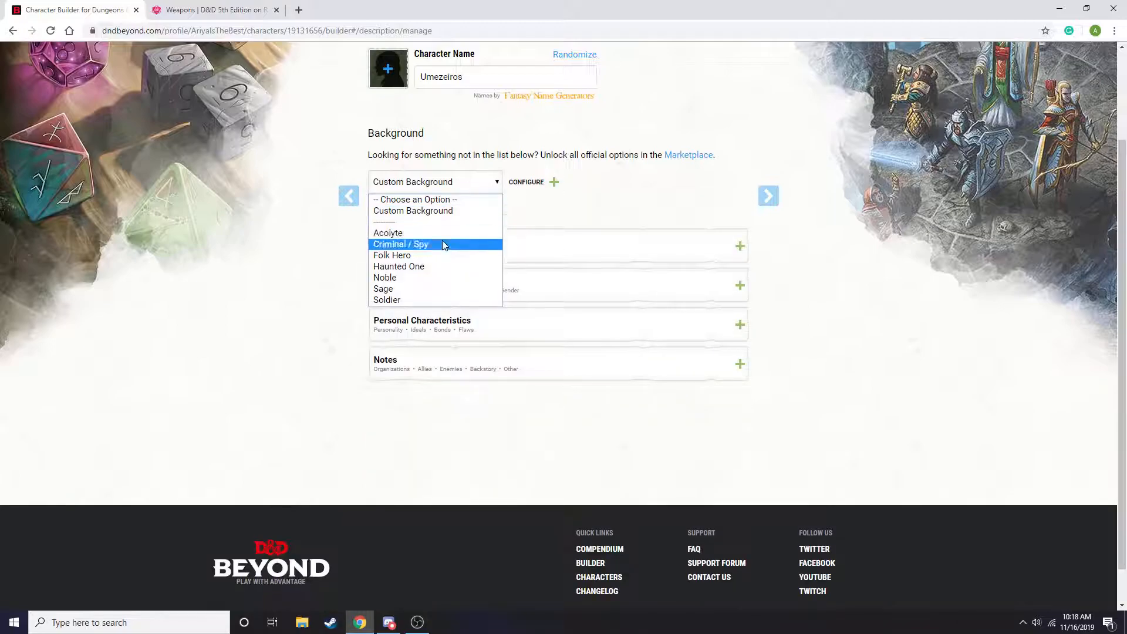
{"action": "left_click", "coordinate": [420, 233]}
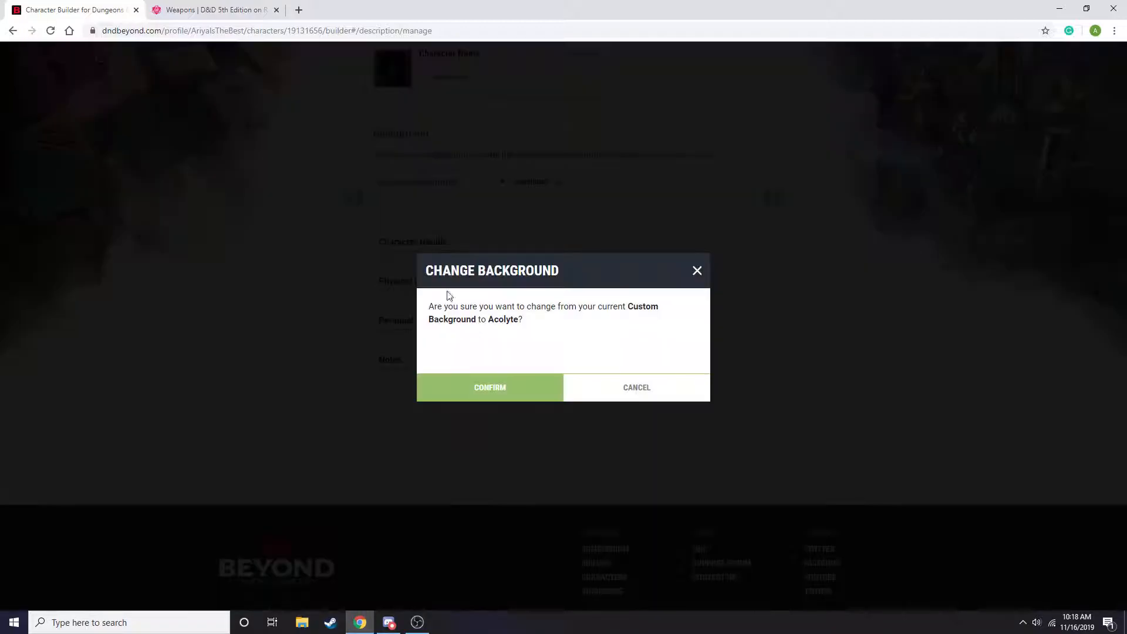
{"action": "left_click", "coordinate": [493, 381]}
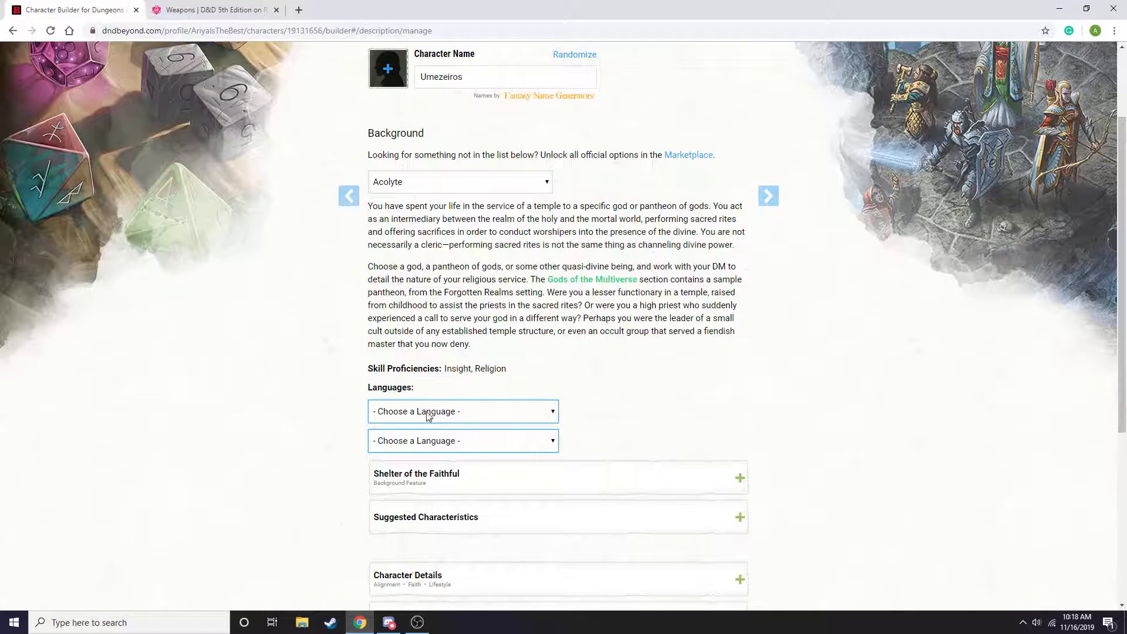
{"action": "left_click", "coordinate": [427, 412]}
{"action": "left_click", "coordinate": [423, 290]}
{"action": "left_click", "coordinate": [421, 439]}
{"action": "left_click", "coordinate": [428, 395]}
Step: Glance over the Shelter of the Faithful feature and set the lifestyle in the character details to Comfortable (2GP)
{"action": "scroll", "coordinate": [564, 358], "scroll_direction": "down", "scroll_amount": 3}
{"action": "left_click", "coordinate": [476, 299]}
{"action": "left_click", "coordinate": [475, 299]}
{"action": "left_click", "coordinate": [458, 399]}
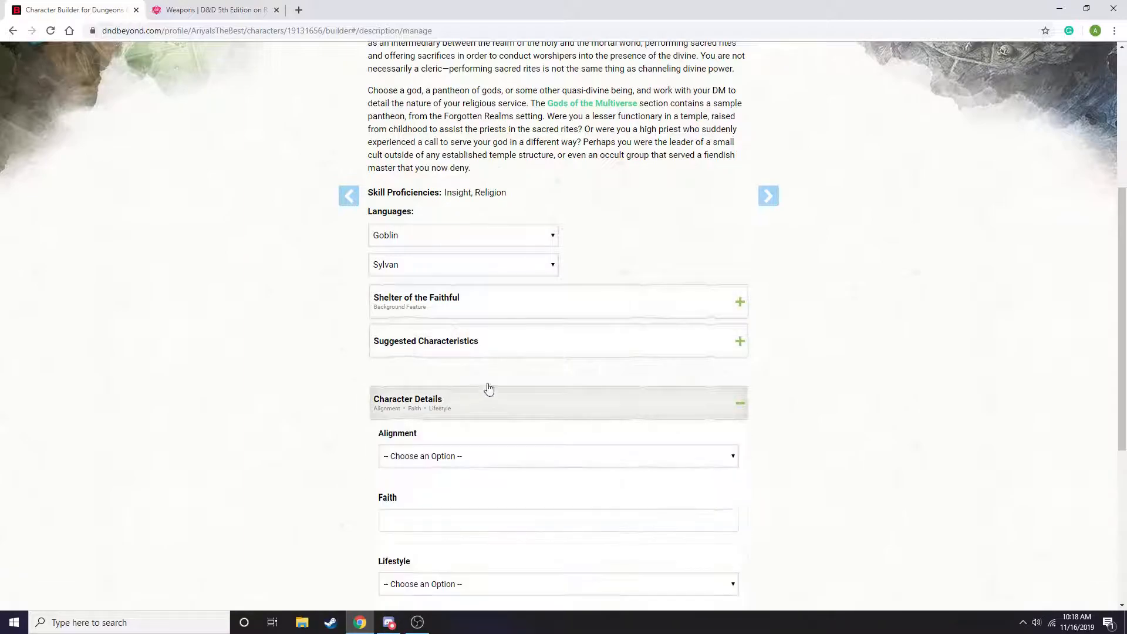
{"action": "scroll", "coordinate": [516, 382], "scroll_direction": "down", "scroll_amount": 3}
{"action": "left_click", "coordinate": [530, 348]}
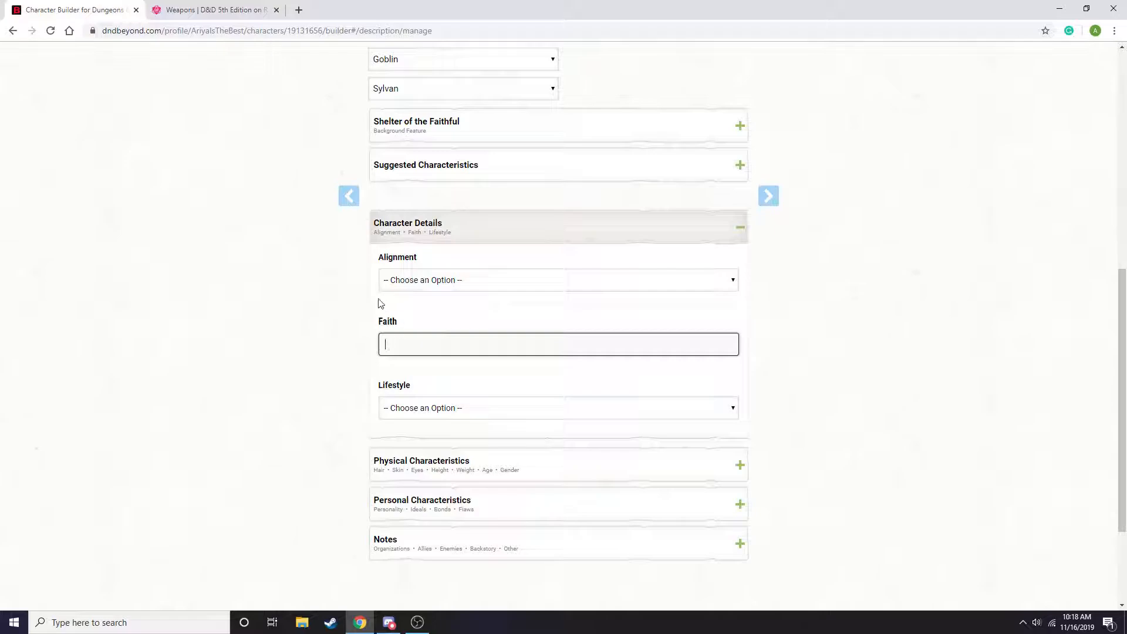
{"action": "left_click", "coordinate": [448, 408]}
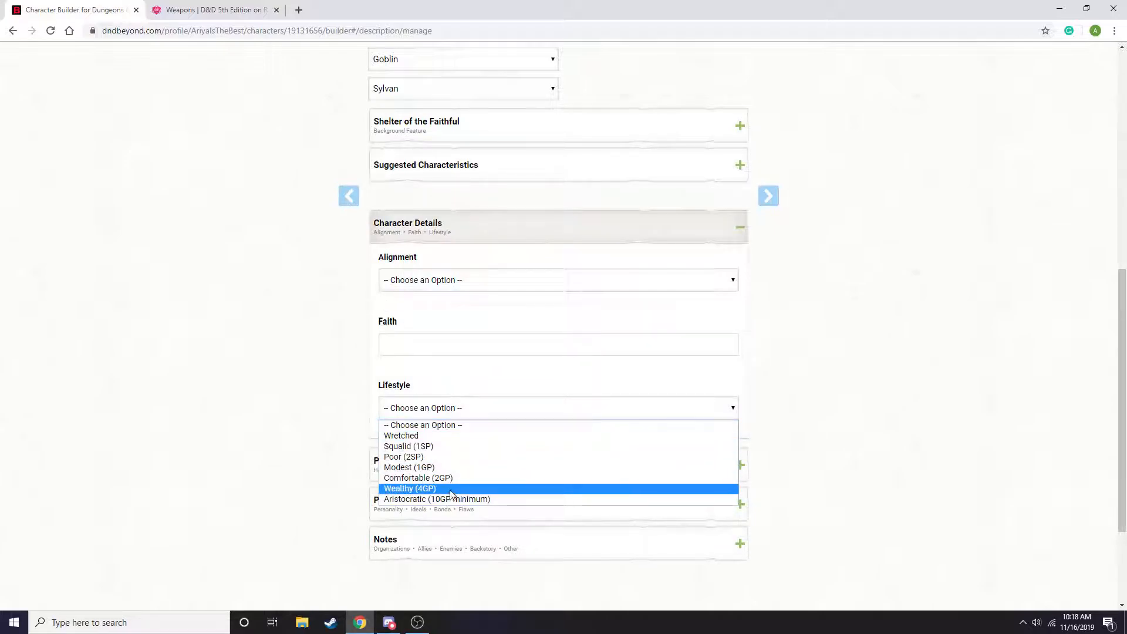
{"action": "left_click", "coordinate": [450, 480]}
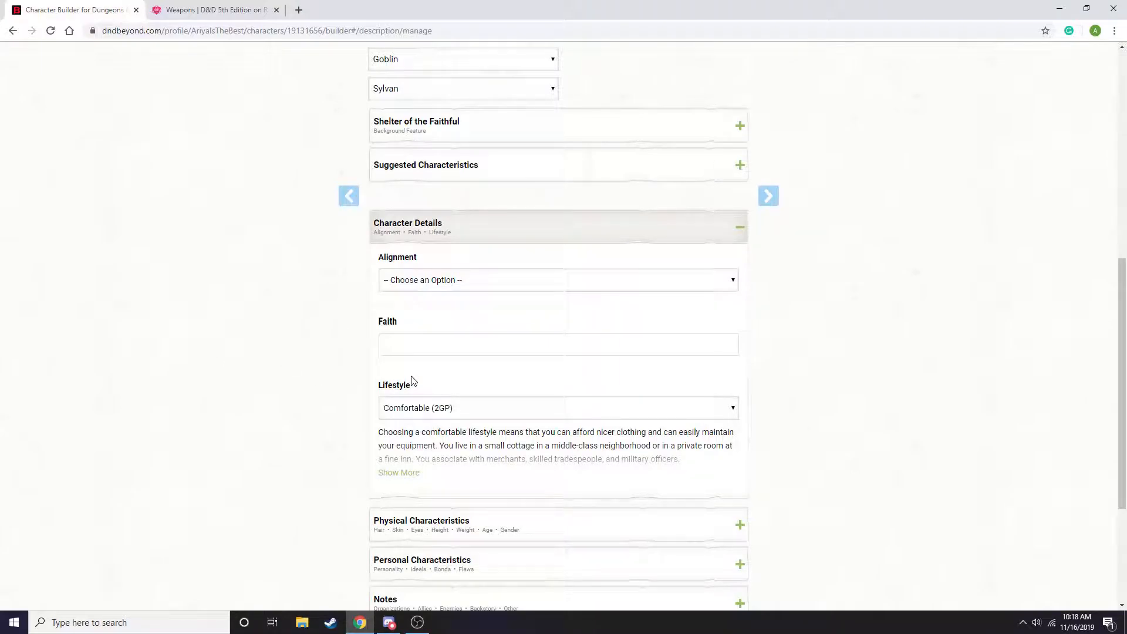
Step: Change the lifestyle to Aristocratic (10GP minimum) and read its full description
{"action": "left_click", "coordinate": [421, 408]}
{"action": "left_click", "coordinate": [421, 407]}
{"action": "left_click", "coordinate": [421, 414]}
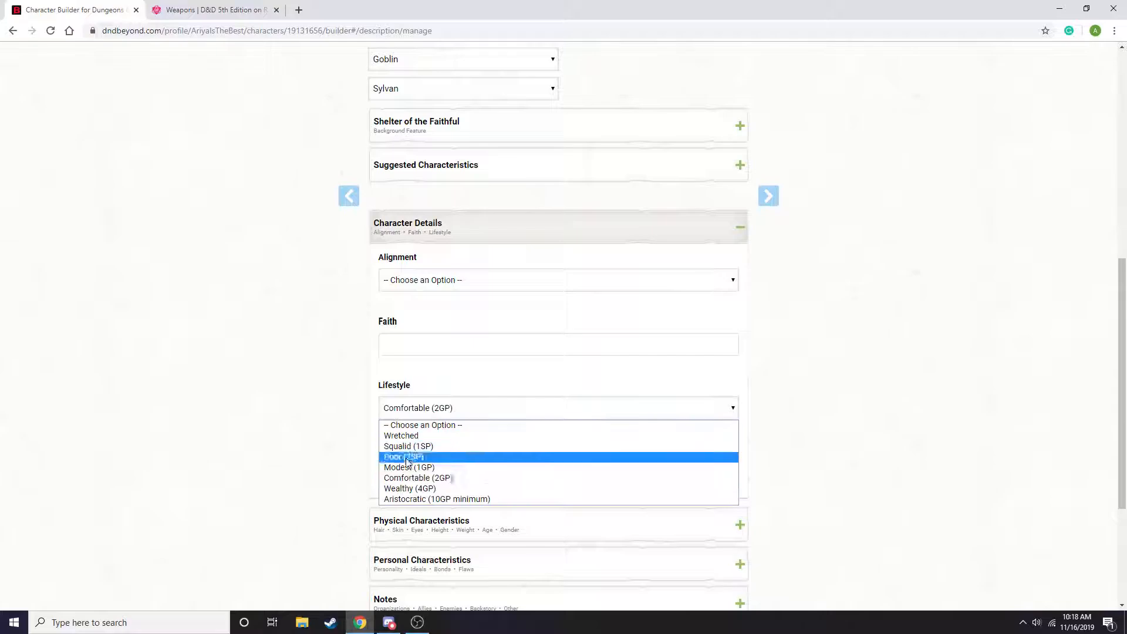
{"action": "left_click", "coordinate": [397, 500]}
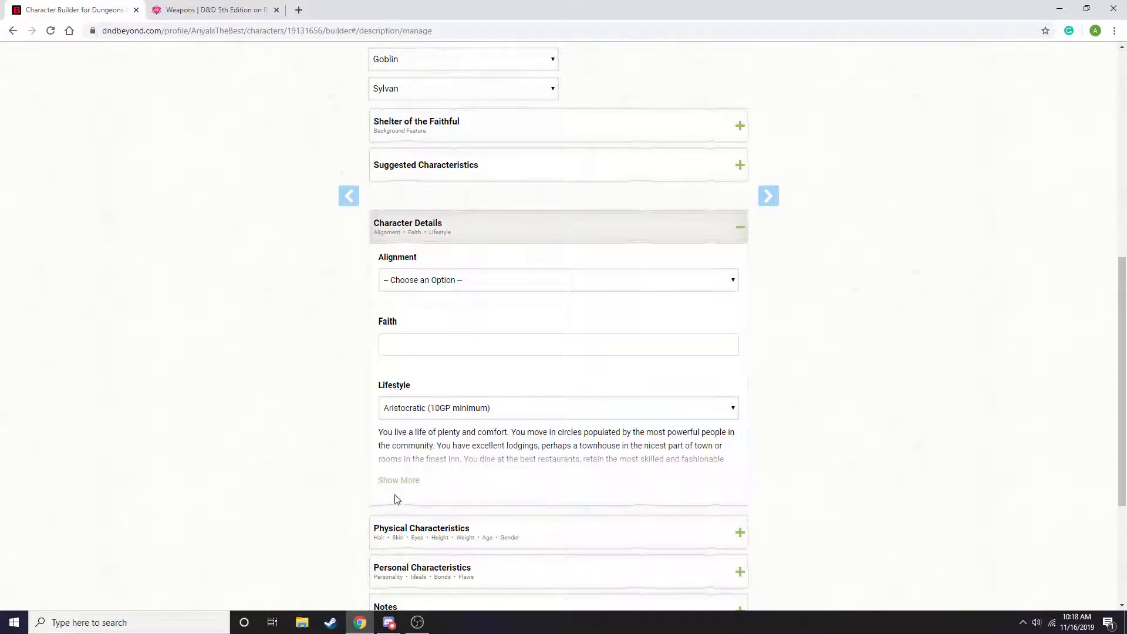
{"action": "left_click", "coordinate": [397, 481]}
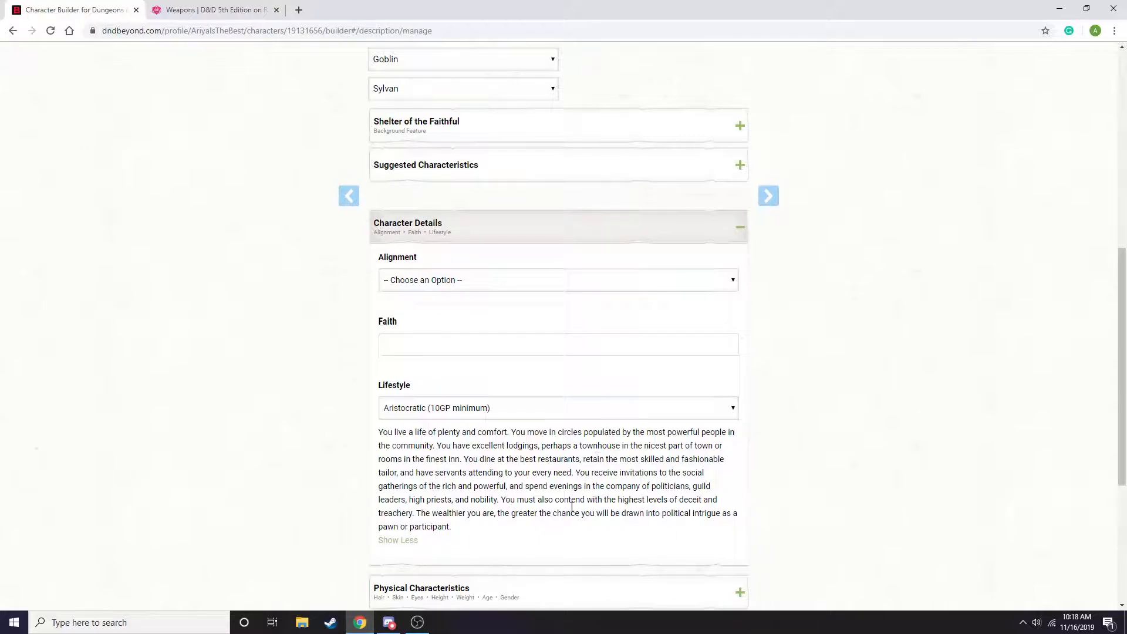
{"action": "left_click", "coordinate": [410, 546]}
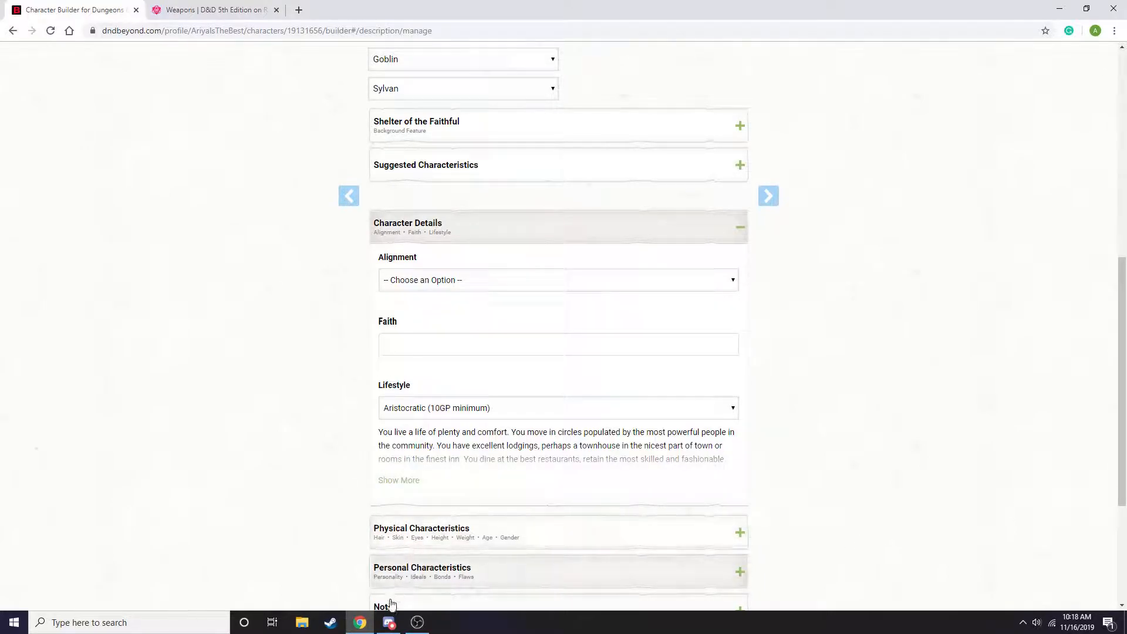
Step: Expand the physical characteristics and look through the fields from hair to gender
{"action": "scroll", "coordinate": [435, 488], "scroll_direction": "down", "scroll_amount": 2}
{"action": "left_click", "coordinate": [466, 412]}
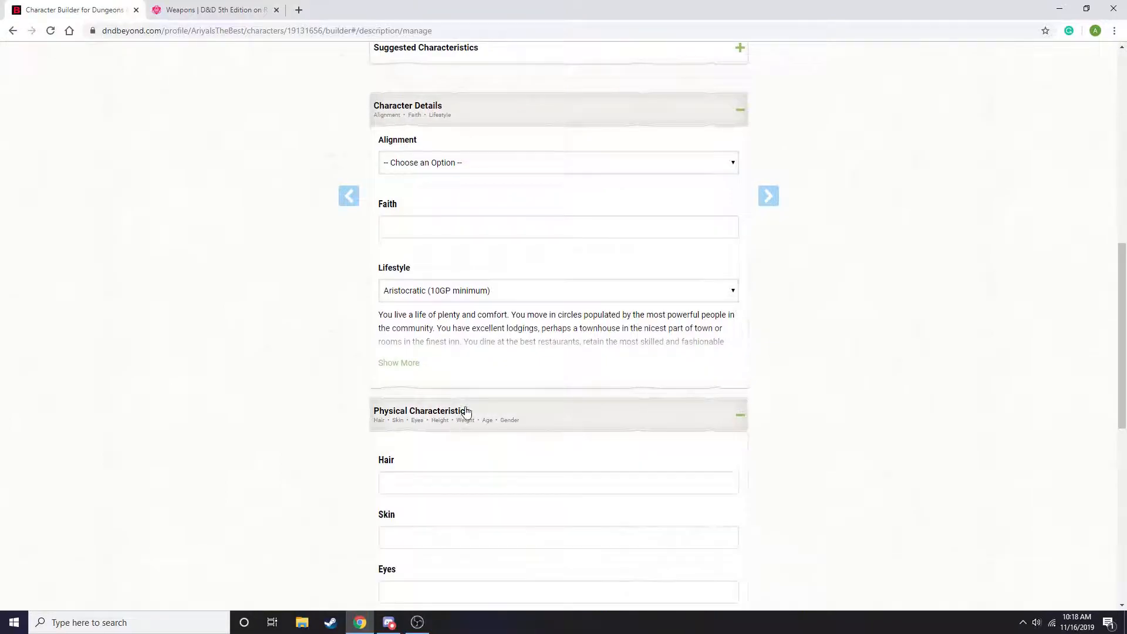
{"action": "scroll", "coordinate": [434, 352], "scroll_direction": "down", "scroll_amount": 3}
{"action": "scroll", "coordinate": [470, 347], "scroll_direction": "down", "scroll_amount": 4}
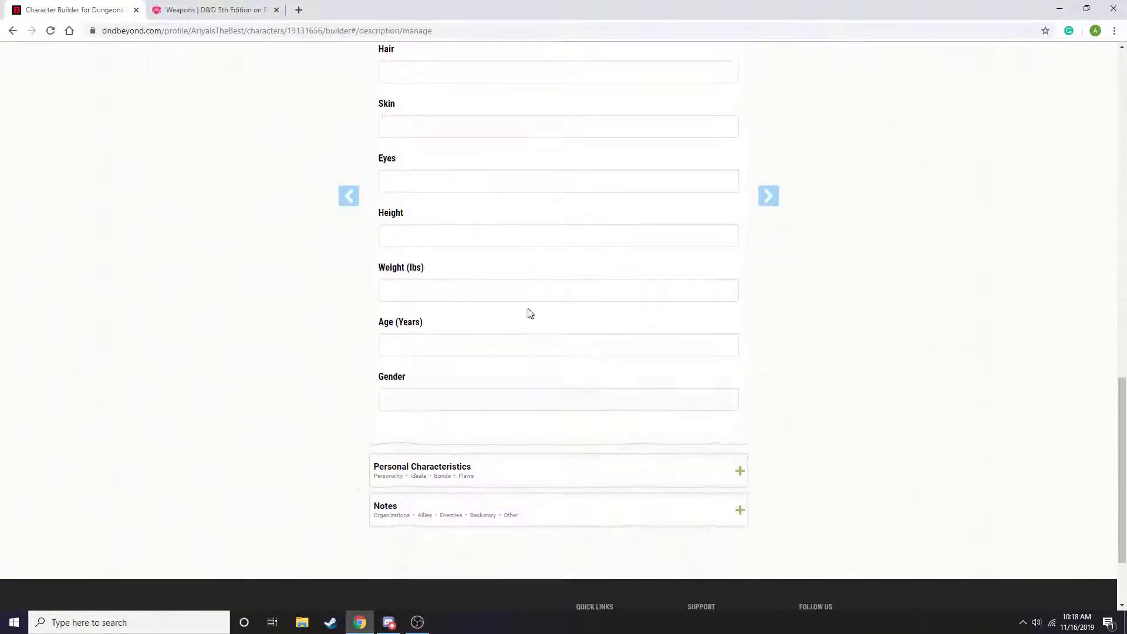
{"action": "scroll", "coordinate": [470, 281], "scroll_direction": "up", "scroll_amount": 3}
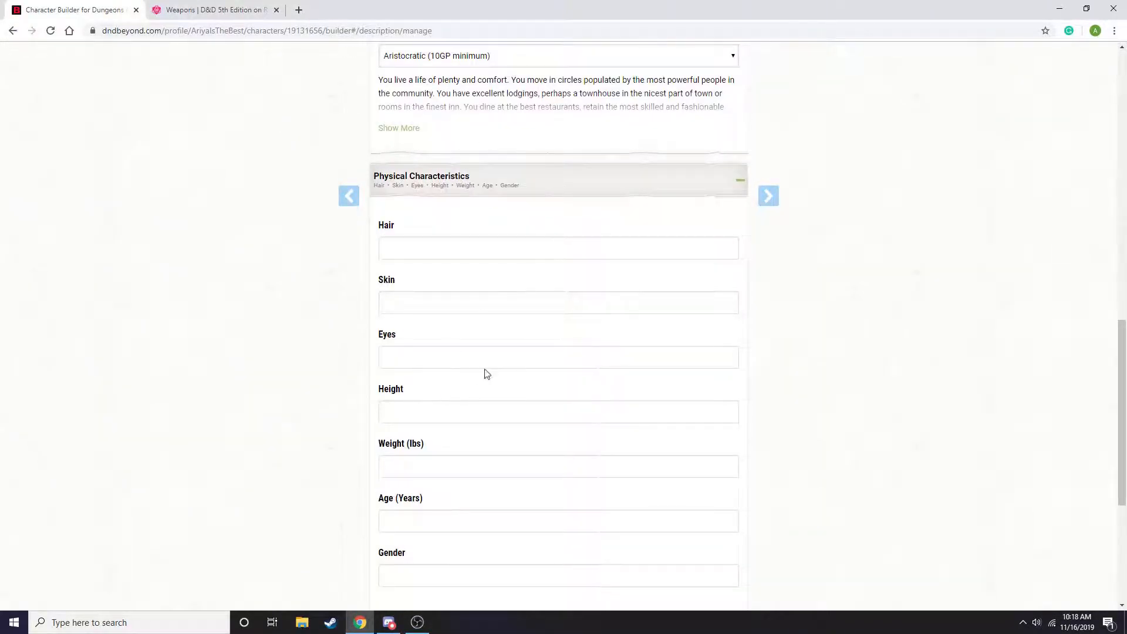
Step: Expand the personal characteristics and look through the suggested personality traits without adding any
{"action": "scroll", "coordinate": [440, 491], "scroll_direction": "down", "scroll_amount": 3}
{"action": "left_click", "coordinate": [451, 468]}
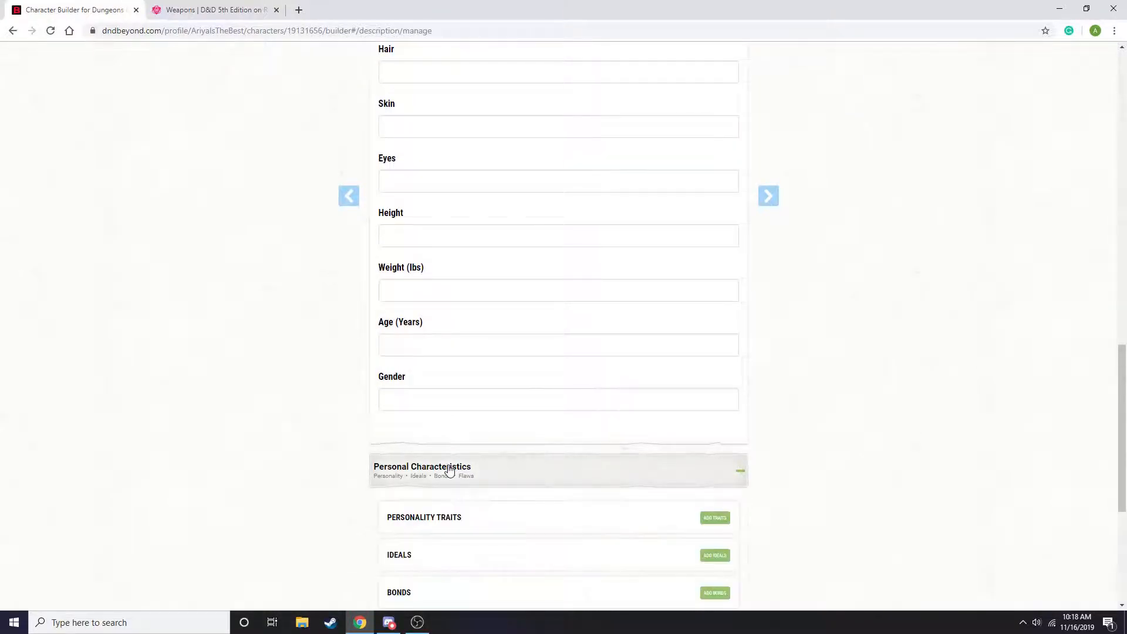
{"action": "scroll", "coordinate": [450, 469], "scroll_direction": "down", "scroll_amount": 1}
{"action": "scroll", "coordinate": [450, 469], "scroll_direction": "down", "scroll_amount": 2}
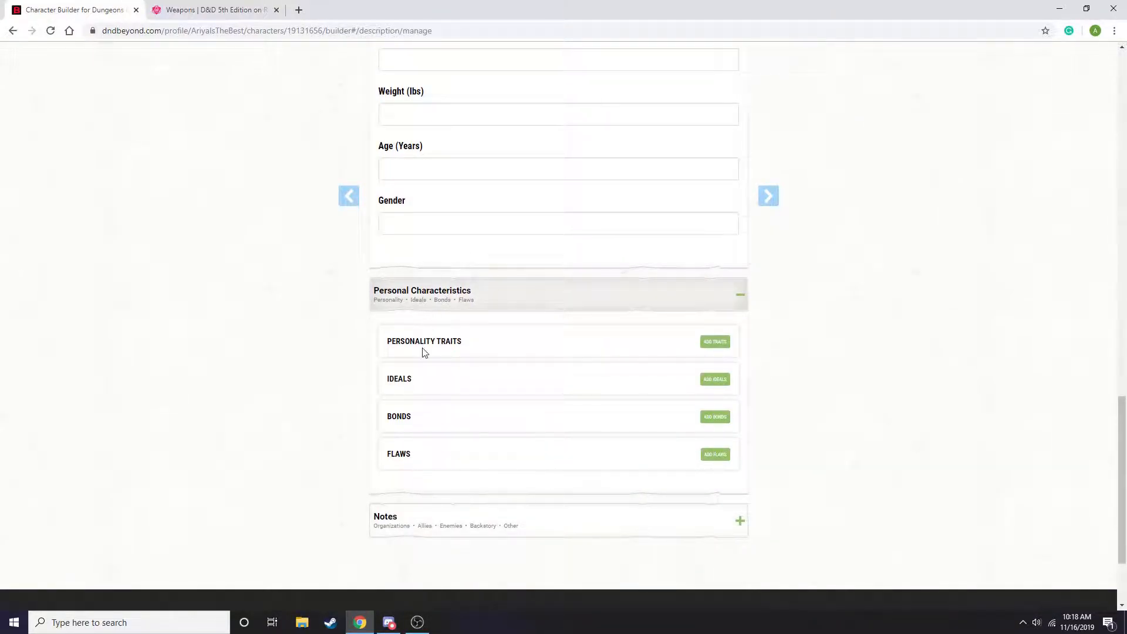
{"action": "left_click", "coordinate": [705, 344]}
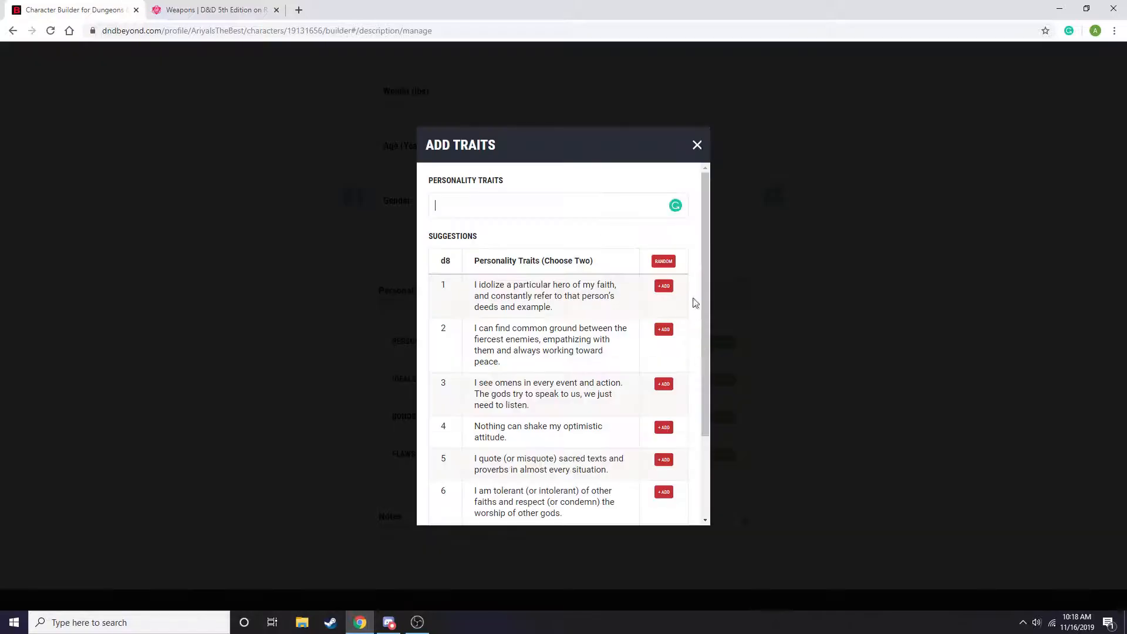
{"action": "scroll", "coordinate": [541, 424], "scroll_direction": "down", "scroll_amount": 2}
{"action": "scroll", "coordinate": [558, 346], "scroll_direction": "up", "scroll_amount": 3}
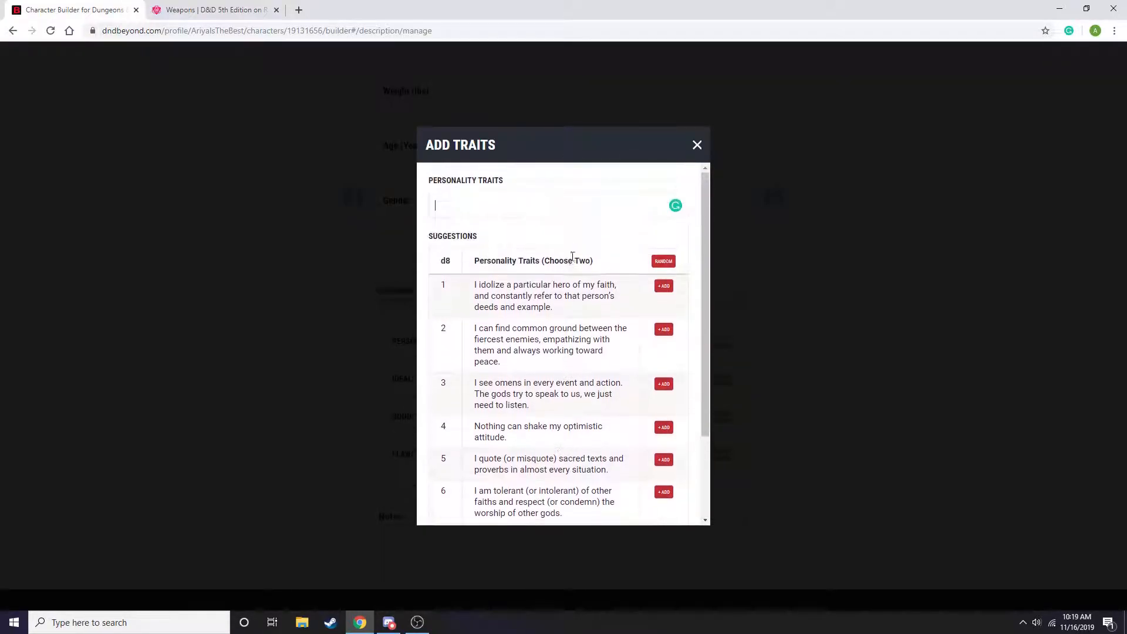
{"action": "left_click", "coordinate": [697, 145]}
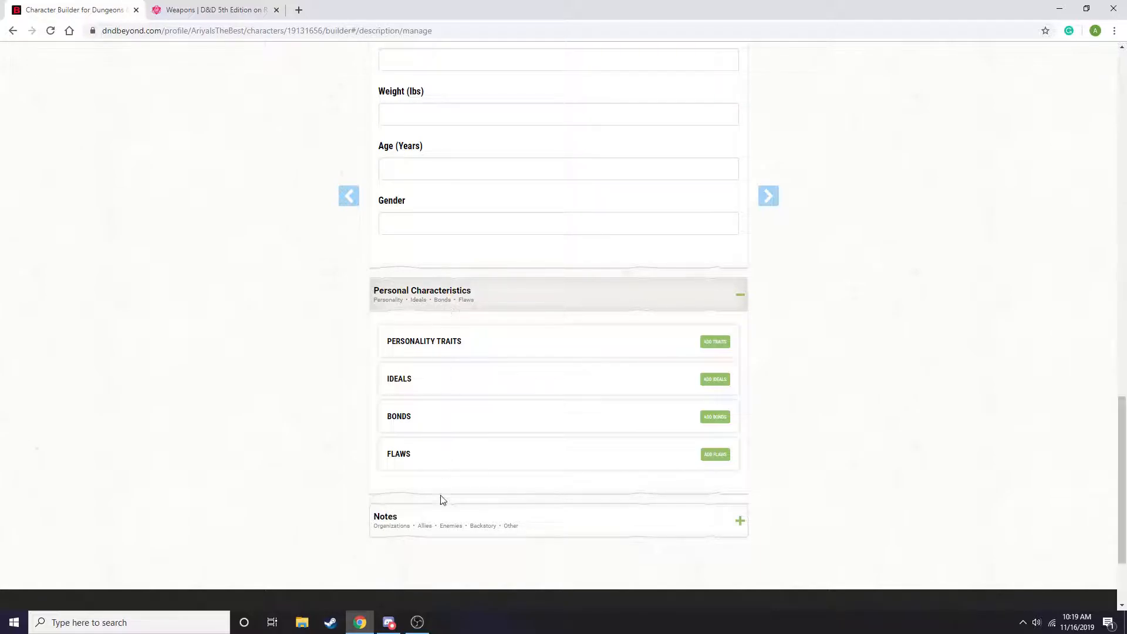
Step: Expand the notes section and look at its categories and the organizations note entry, leaving it empty
{"action": "scroll", "coordinate": [437, 482], "scroll_direction": "up", "scroll_amount": 2}
{"action": "scroll", "coordinate": [433, 466], "scroll_direction": "down", "scroll_amount": 4}
{"action": "left_click", "coordinate": [442, 401]}
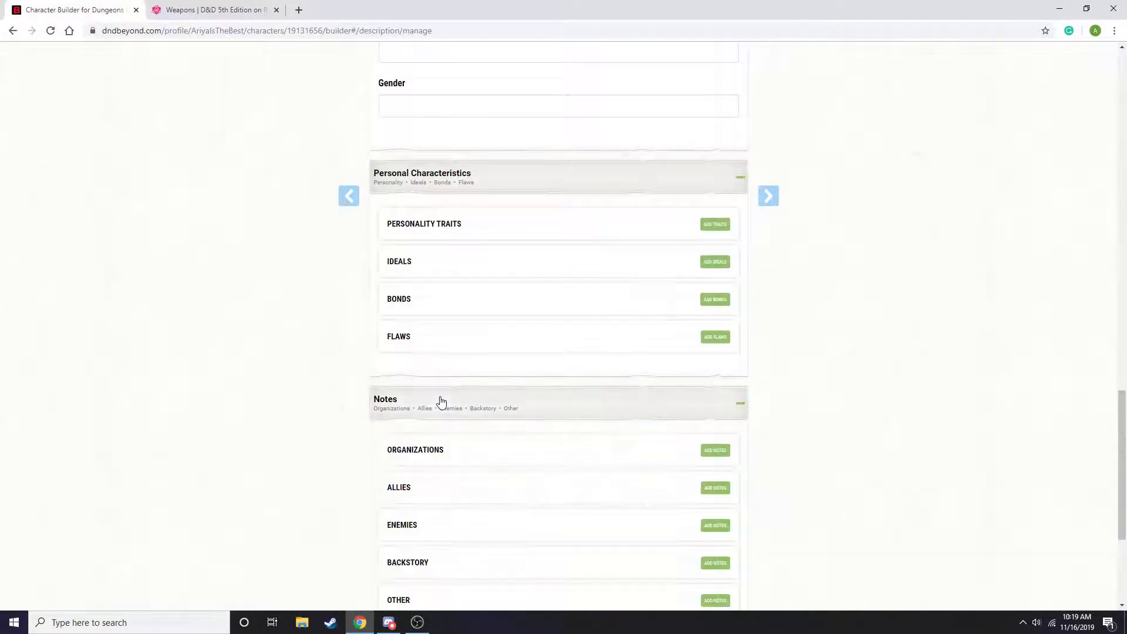
{"action": "scroll", "coordinate": [442, 401], "scroll_direction": "down", "scroll_amount": 2}
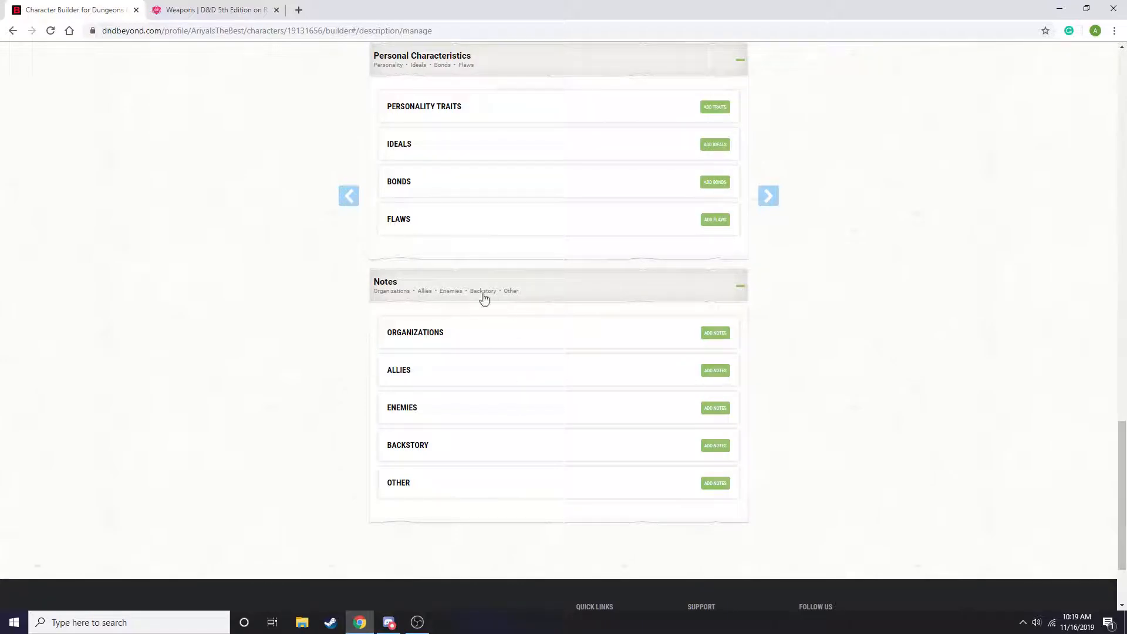
{"action": "scroll", "coordinate": [452, 413], "scroll_direction": "up", "scroll_amount": 3}
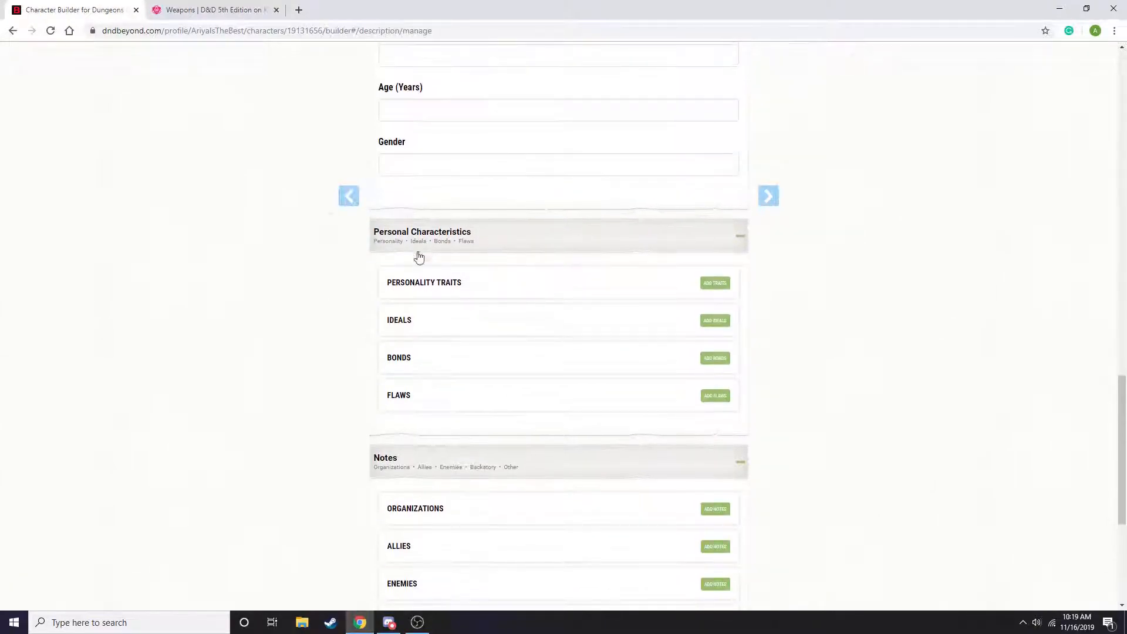
{"action": "left_click", "coordinate": [703, 508]}
{"action": "left_click", "coordinate": [441, 195]}
{"action": "left_click", "coordinate": [697, 145]}
Step: Go on to the equipment stage, choose equipment over gold, and select a greataxe and two handaxes for the Barbarian
{"action": "left_click", "coordinate": [768, 201]}
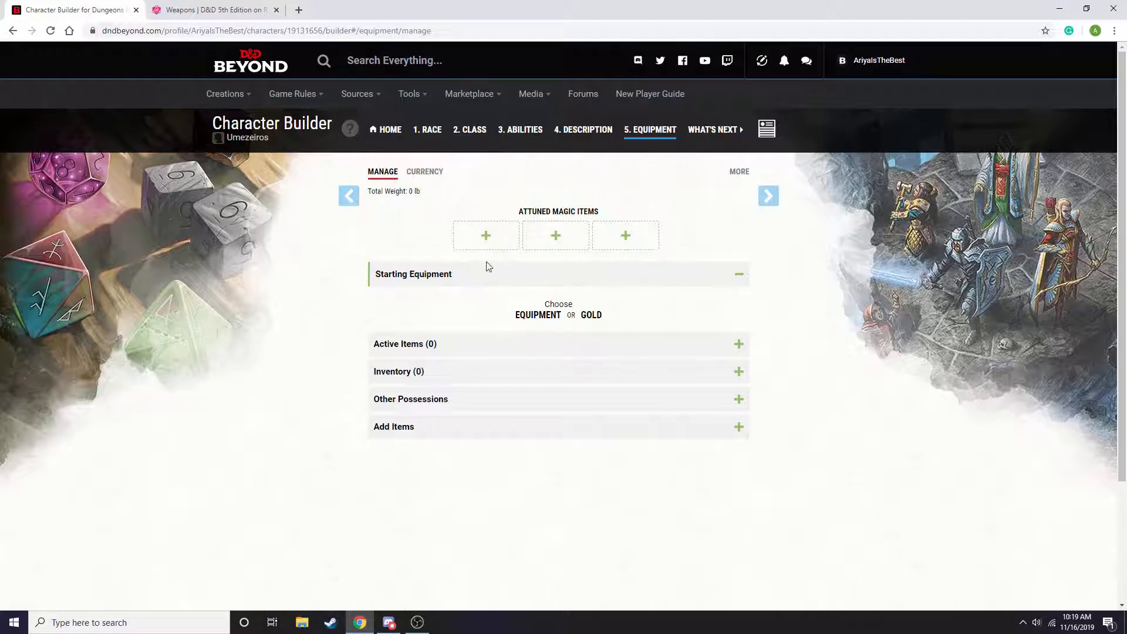
{"action": "left_click", "coordinate": [543, 316]}
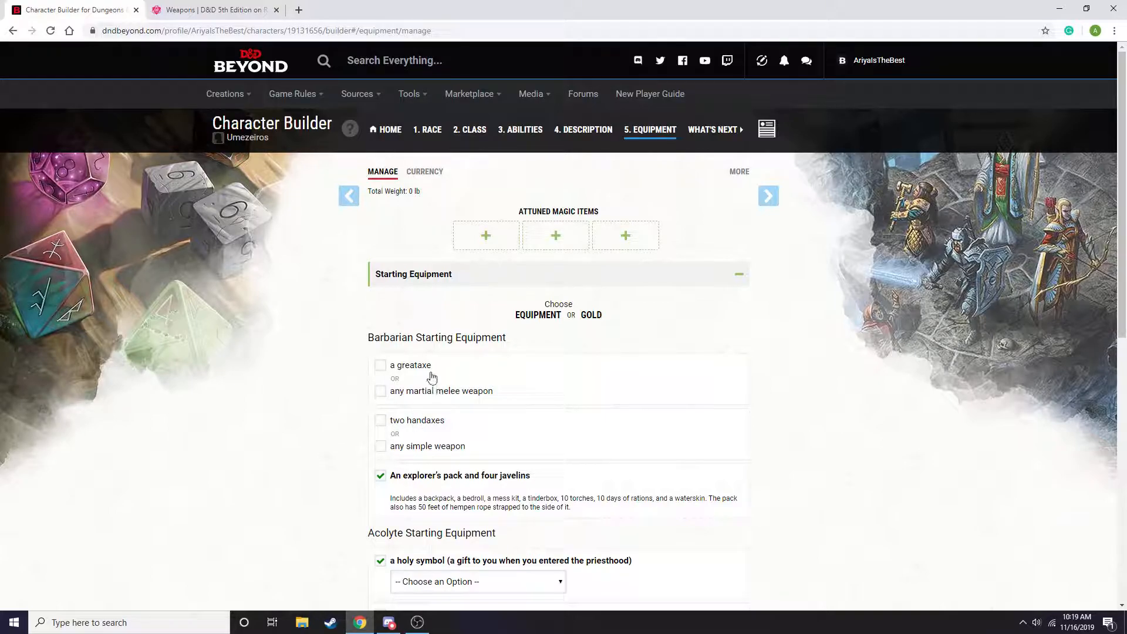
{"action": "scroll", "coordinate": [463, 332], "scroll_direction": "down", "scroll_amount": 1}
{"action": "left_click", "coordinate": [381, 305]}
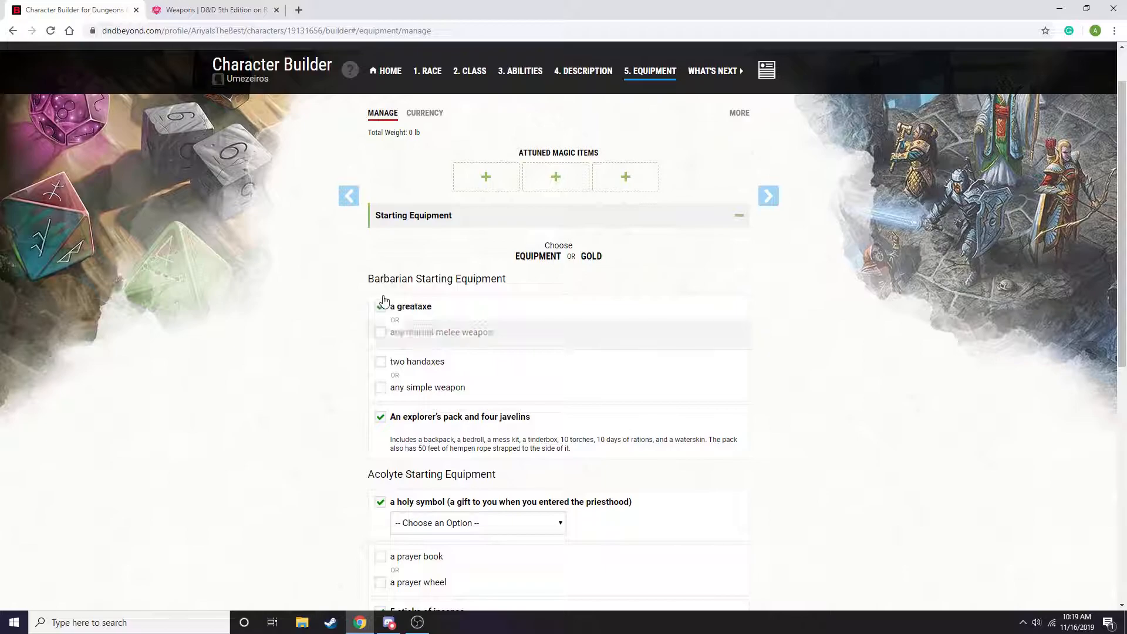
{"action": "left_click", "coordinate": [380, 361]}
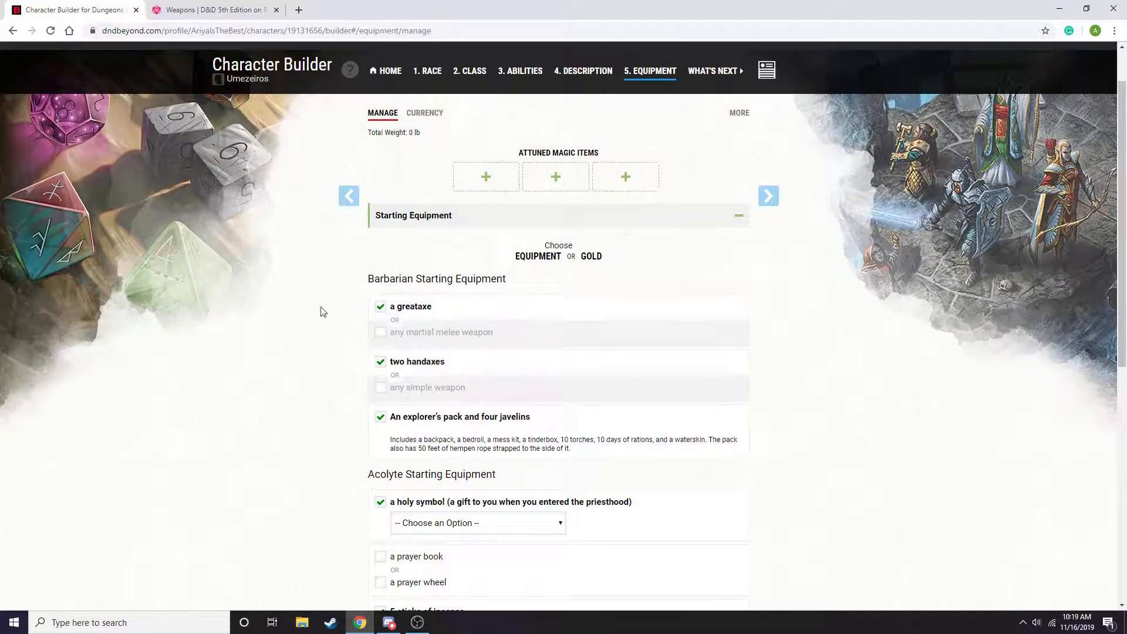
Step: Select a prayer book in the Acolyte starting equipment and review the remaining items
{"action": "scroll", "coordinate": [420, 424], "scroll_direction": "down", "scroll_amount": 2}
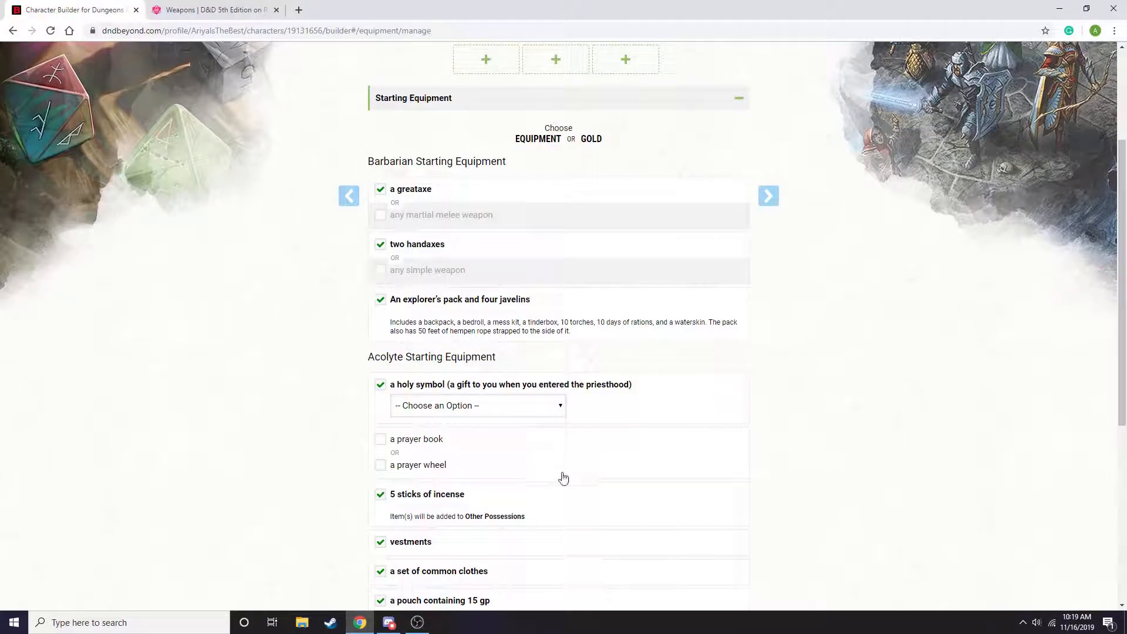
{"action": "left_click", "coordinate": [497, 405]}
{"action": "left_click", "coordinate": [497, 407]}
{"action": "scroll", "coordinate": [487, 392], "scroll_direction": "down", "scroll_amount": 2}
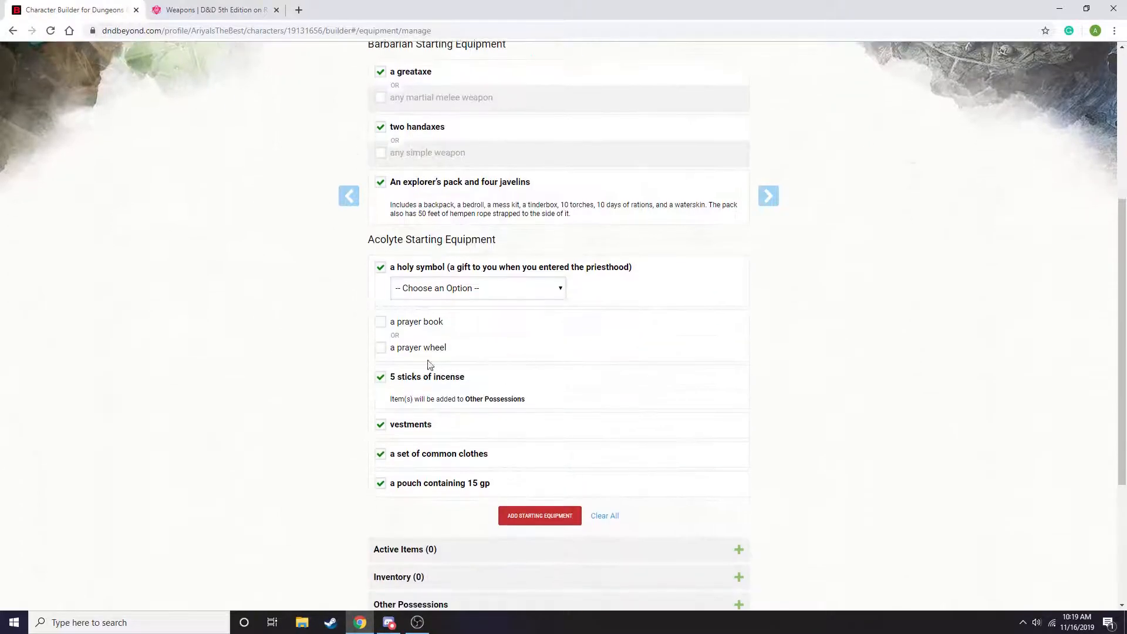
{"action": "left_click", "coordinate": [380, 323]}
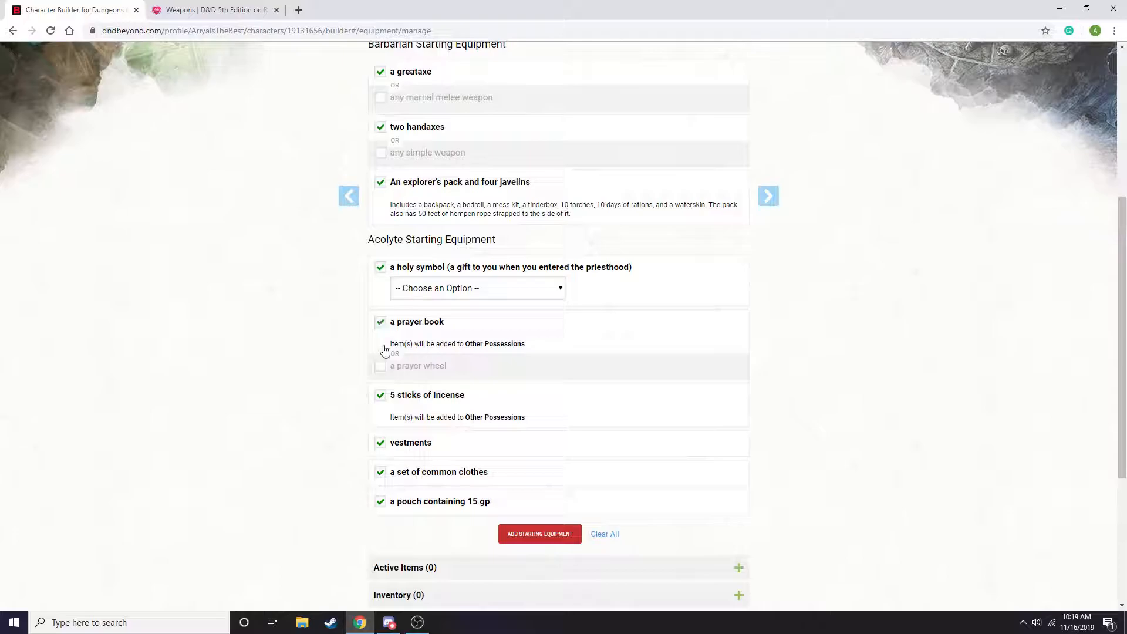
{"action": "scroll", "coordinate": [449, 285], "scroll_direction": "down", "scroll_amount": 2}
{"action": "scroll", "coordinate": [449, 284], "scroll_direction": "up", "scroll_amount": 2}
{"action": "scroll", "coordinate": [397, 373], "scroll_direction": "down", "scroll_amount": 2}
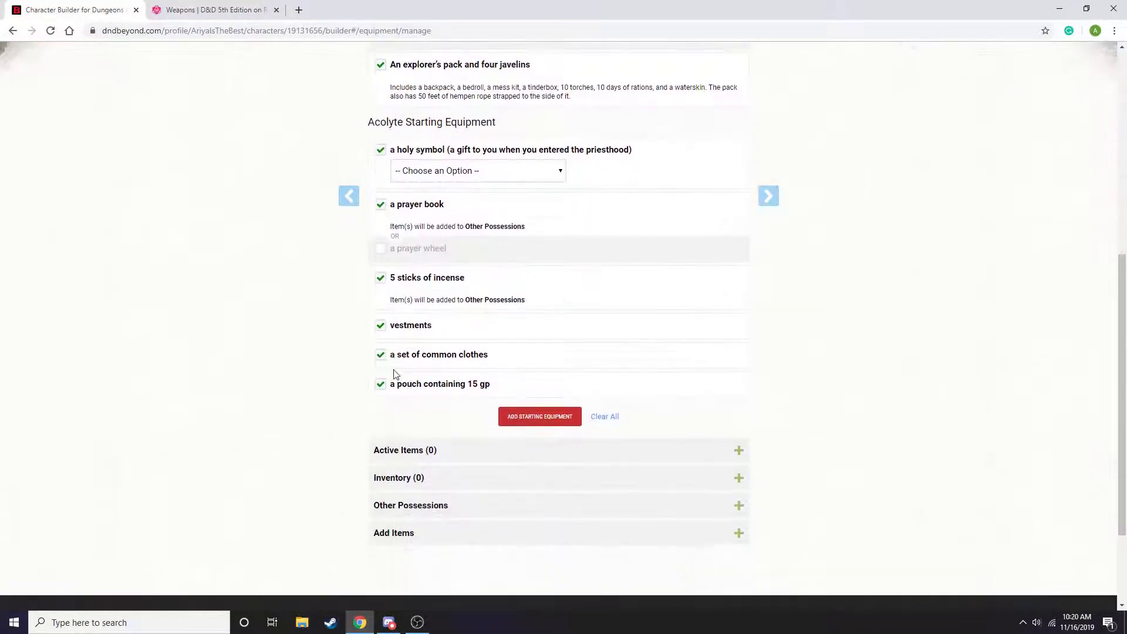
{"action": "scroll", "coordinate": [428, 367], "scroll_direction": "up", "scroll_amount": 3}
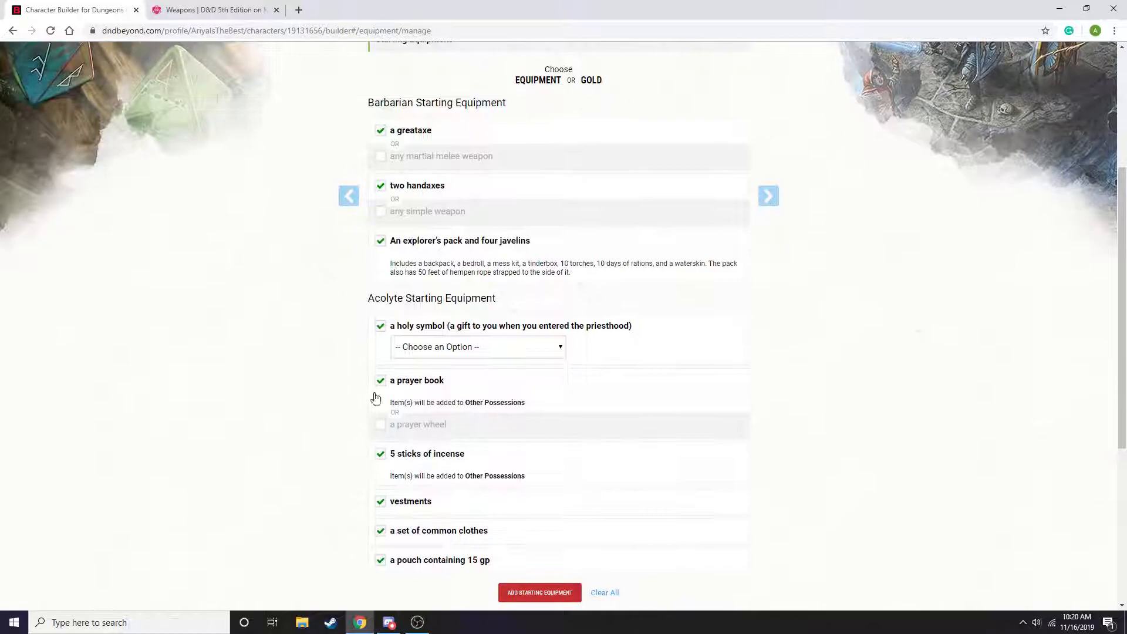
Step: Set the Acolyte's holy symbol option to Holy Symbol and add the starting equipment to the character
{"action": "left_click", "coordinate": [477, 347]}
{"action": "left_click", "coordinate": [466, 398]}
{"action": "scroll", "coordinate": [314, 468], "scroll_direction": "down", "scroll_amount": 3}
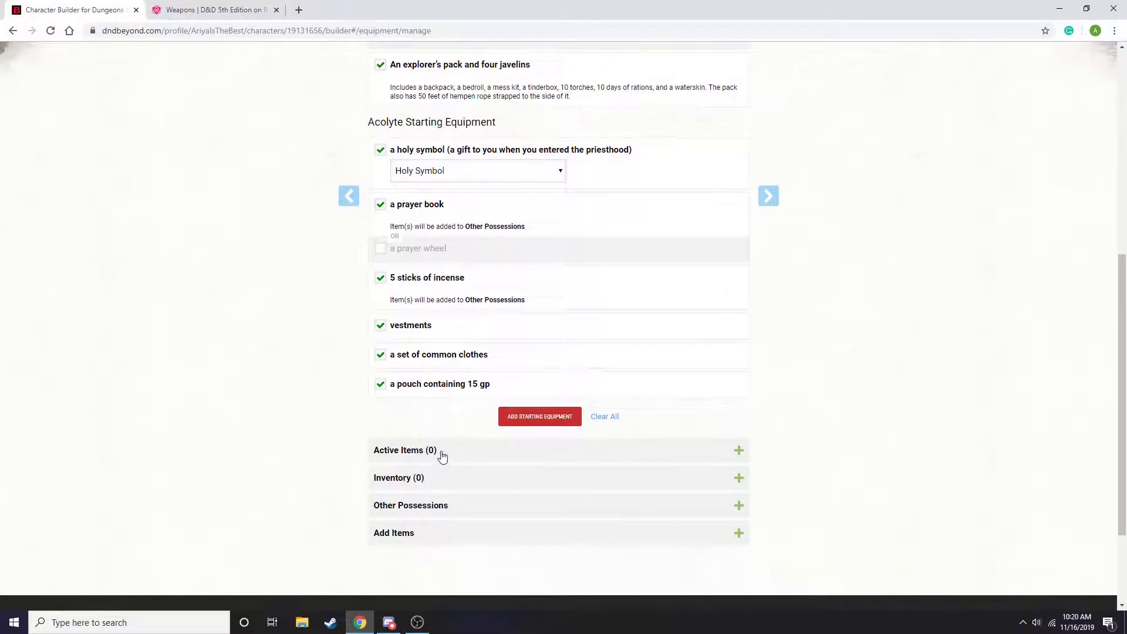
{"action": "left_click", "coordinate": [537, 415]}
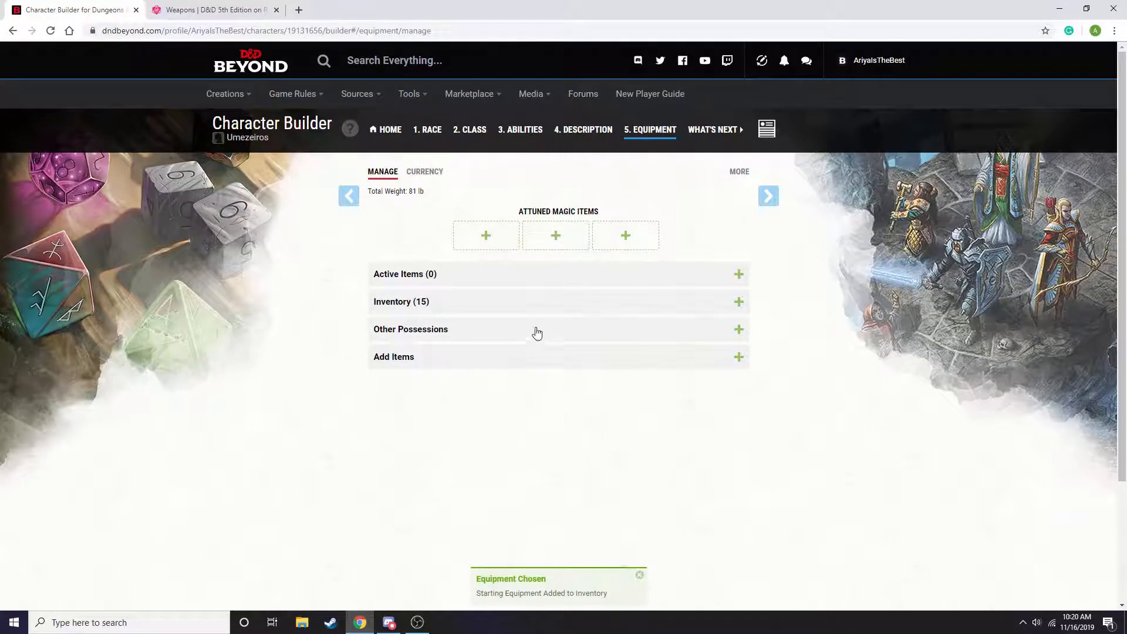
Step: Finish the builder, open the character sheet, and look through the character's actions
{"action": "left_click", "coordinate": [768, 196]}
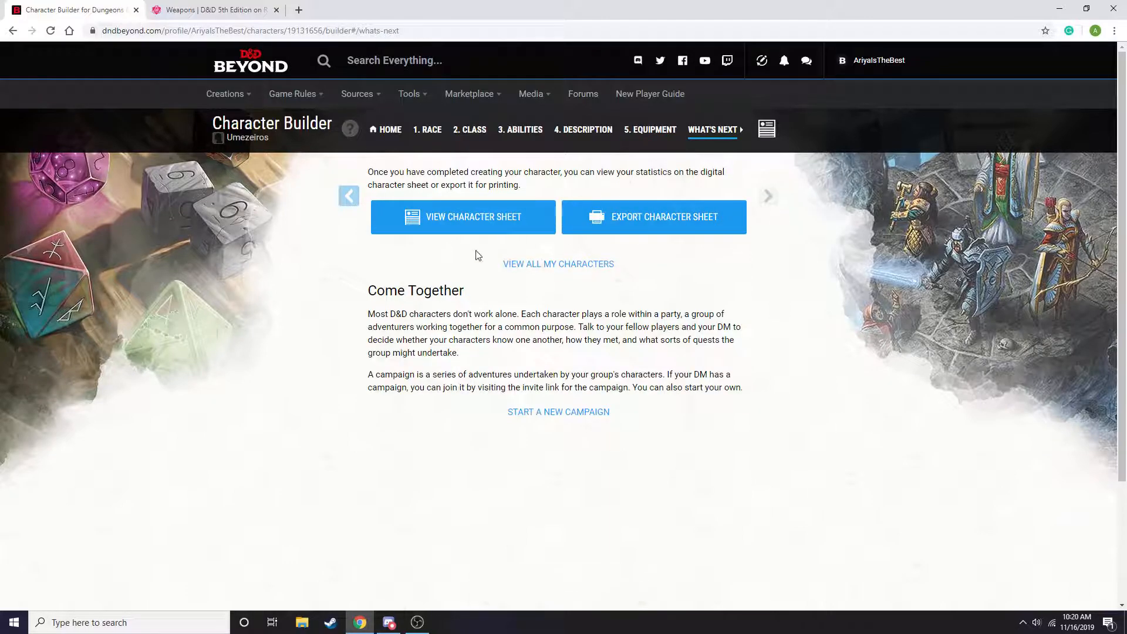
{"action": "left_click", "coordinate": [473, 213]}
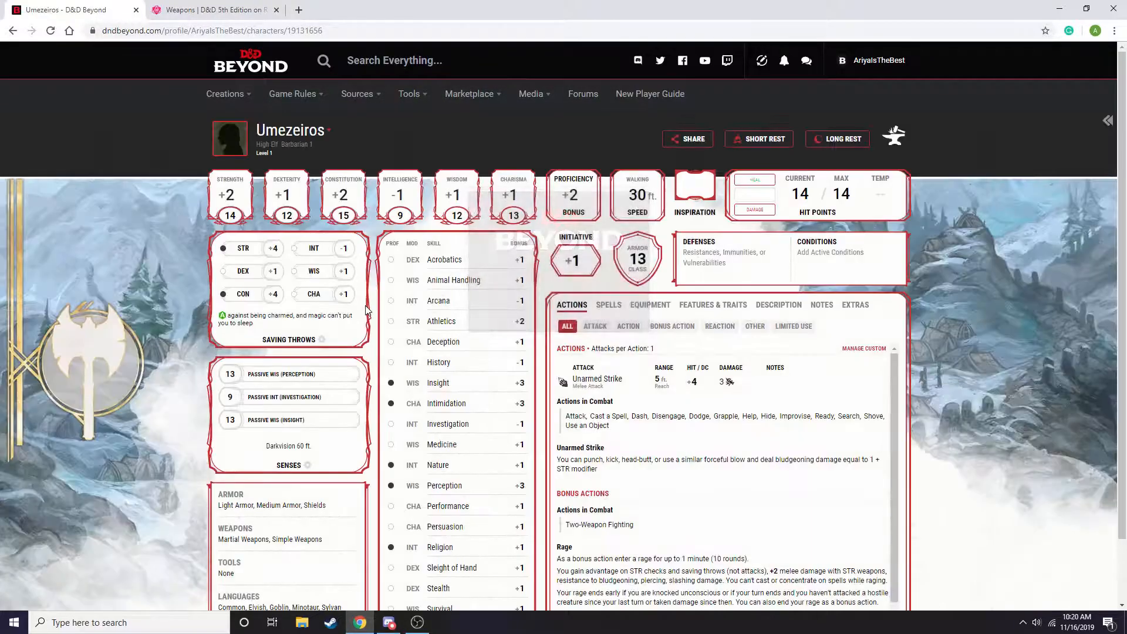
{"action": "scroll", "coordinate": [637, 527], "scroll_direction": "down", "scroll_amount": 2}
{"action": "scroll", "coordinate": [414, 432], "scroll_direction": "down", "scroll_amount": 1}
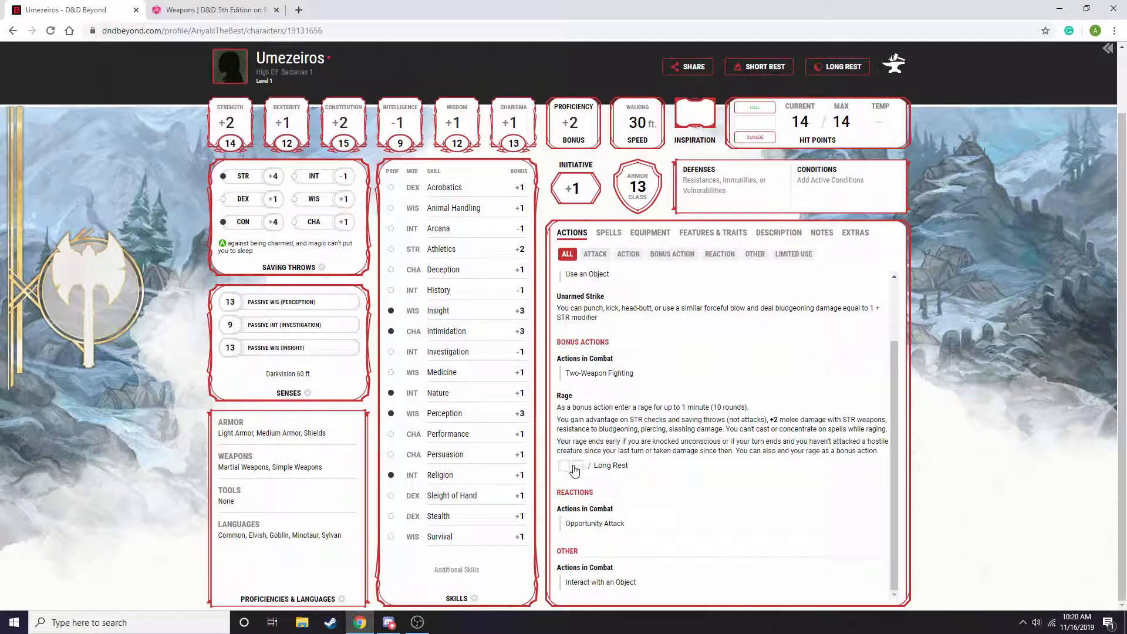
Step: Make the greataxe, both handaxes and the javelin active in the character sheet's inventory
{"action": "left_click", "coordinate": [632, 236]}
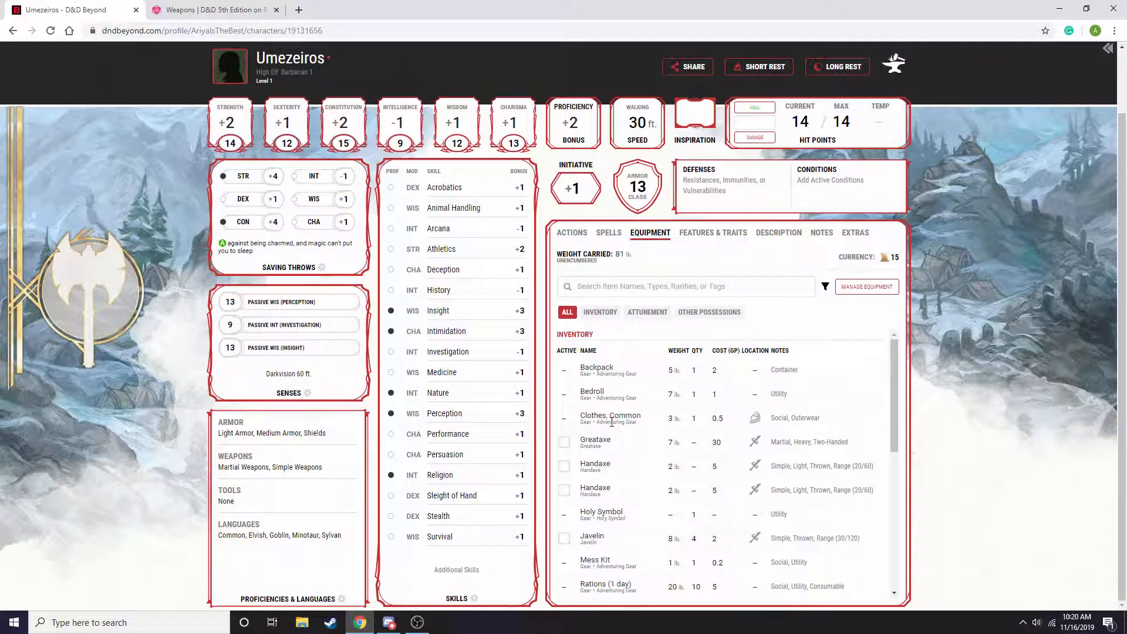
{"action": "scroll", "coordinate": [612, 416], "scroll_direction": "down", "scroll_amount": 1}
{"action": "scroll", "coordinate": [611, 440], "scroll_direction": "down", "scroll_amount": 5}
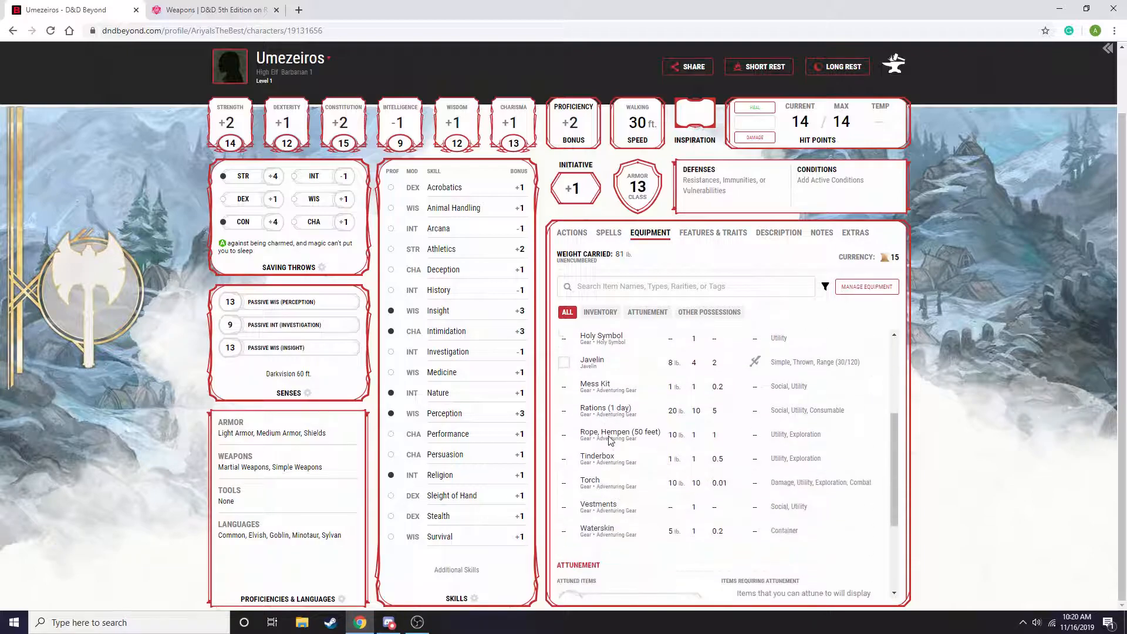
{"action": "scroll", "coordinate": [608, 441], "scroll_direction": "up", "scroll_amount": 5}
{"action": "left_click", "coordinate": [564, 385]}
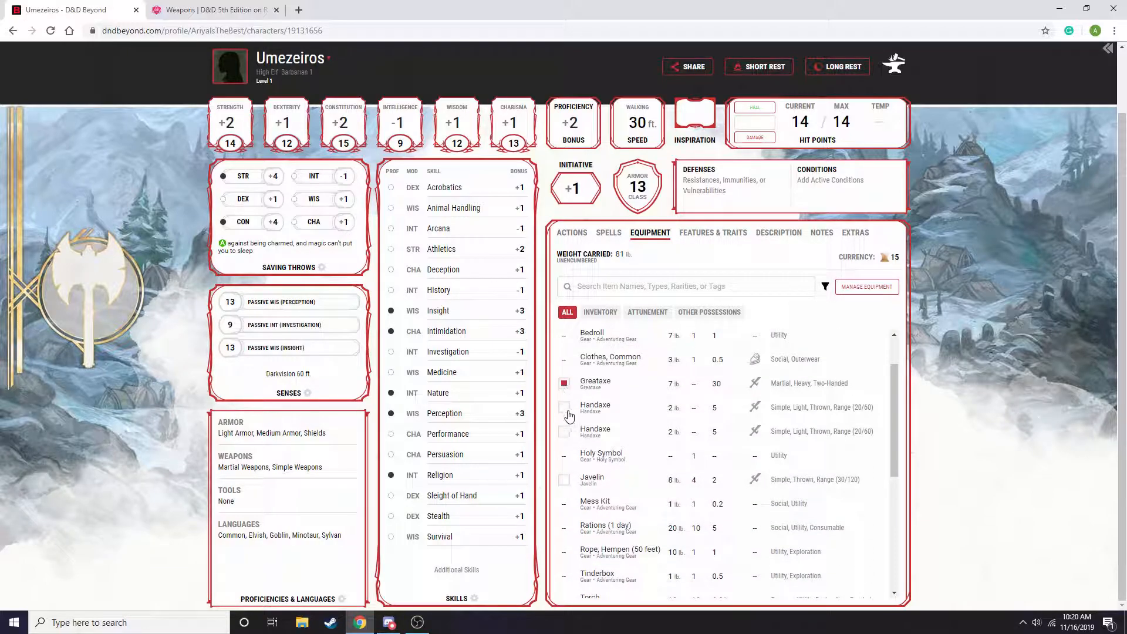
{"action": "left_click", "coordinate": [565, 408]}
{"action": "left_click", "coordinate": [564, 432]}
{"action": "left_click", "coordinate": [565, 480]}
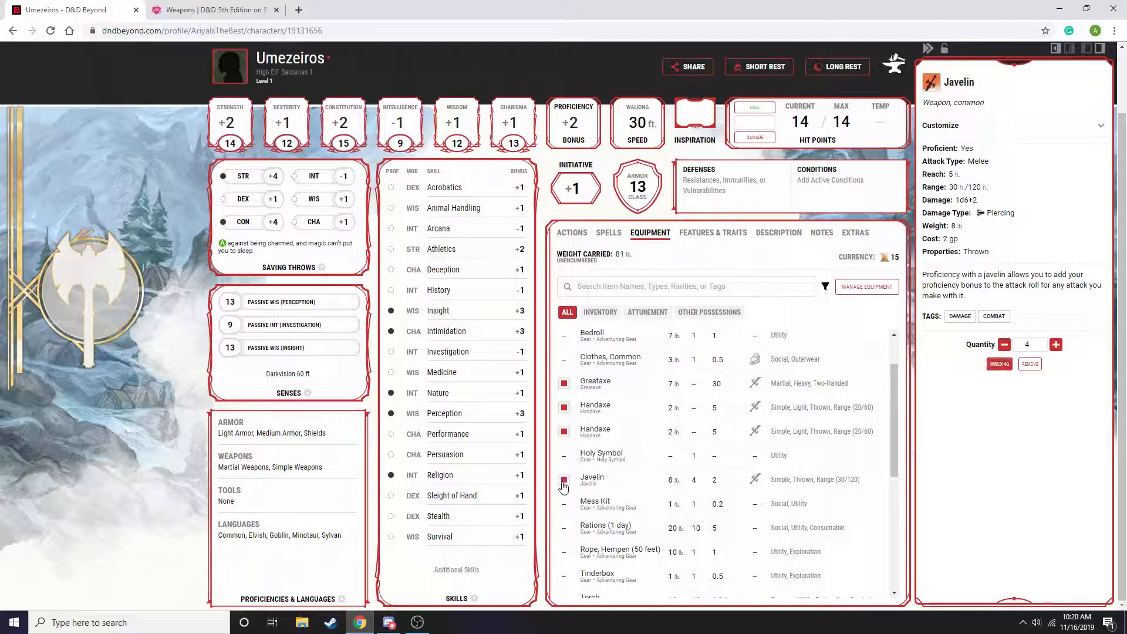
{"action": "left_click", "coordinate": [928, 48]}
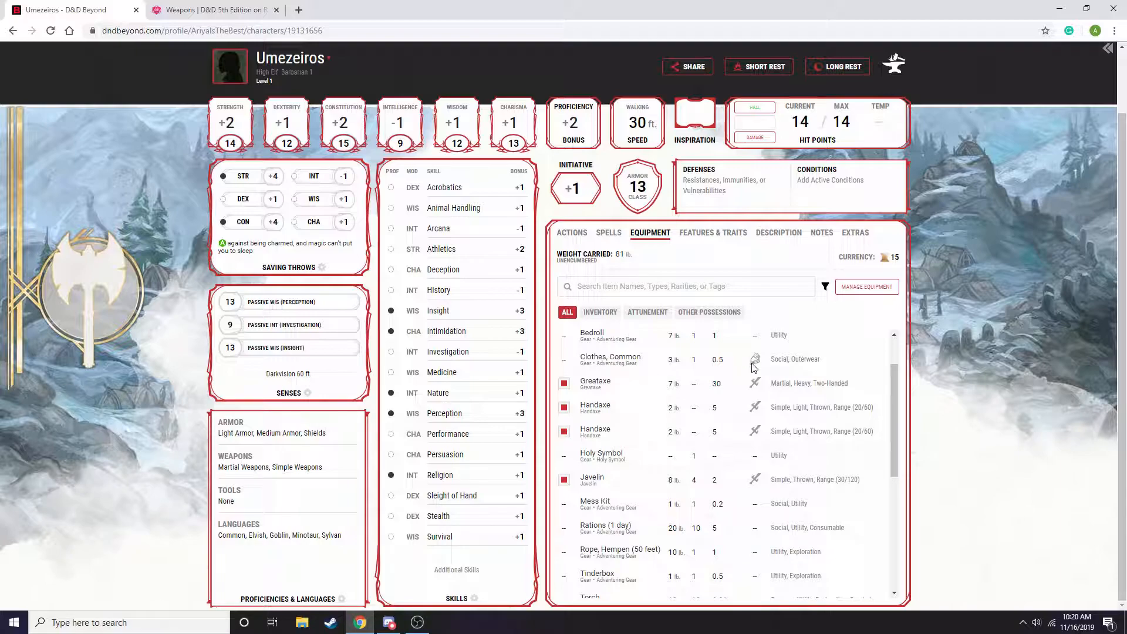
Step: Check the weapon attacks among the actions, and review the equipment list down to attunement and other possessions
{"action": "left_click", "coordinate": [570, 234]}
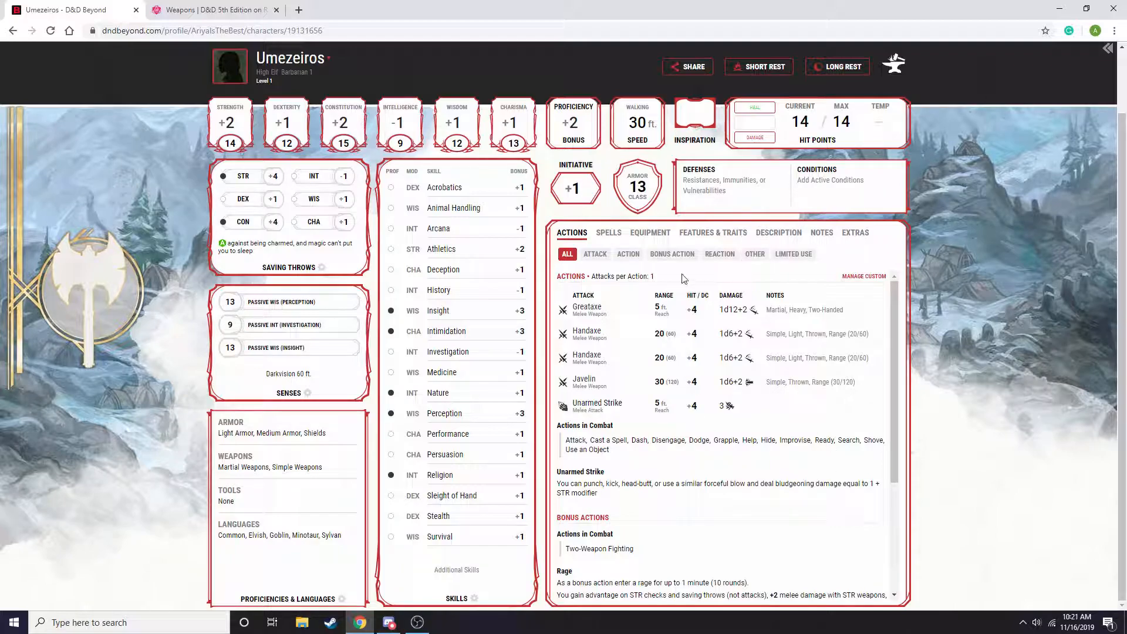
{"action": "left_click", "coordinate": [650, 233]}
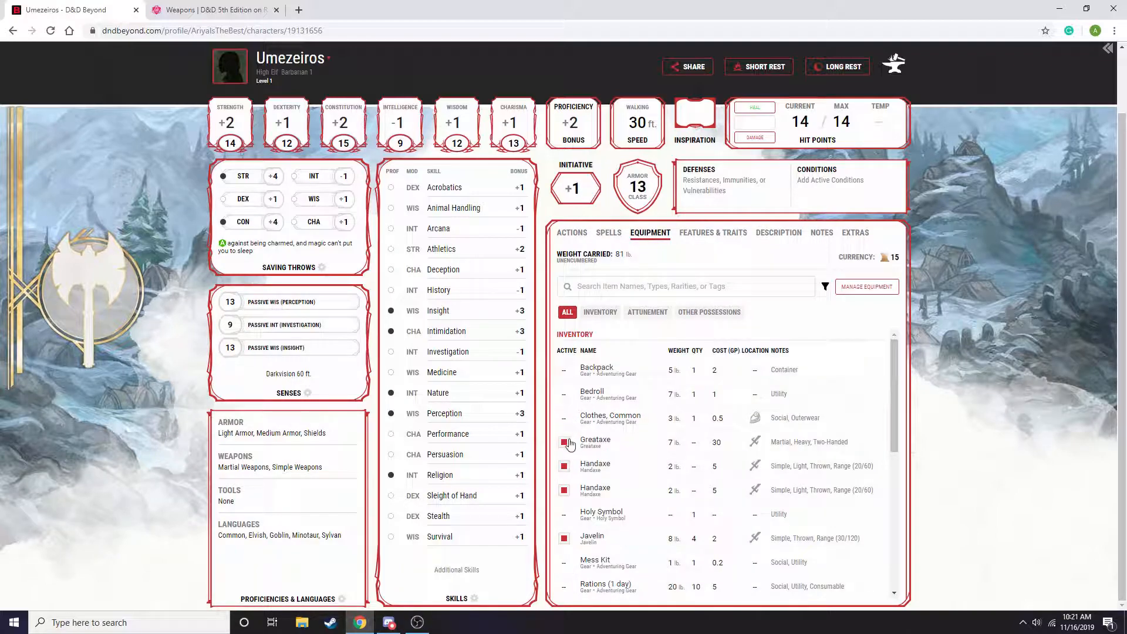
{"action": "scroll", "coordinate": [585, 451], "scroll_direction": "down", "scroll_amount": 3}
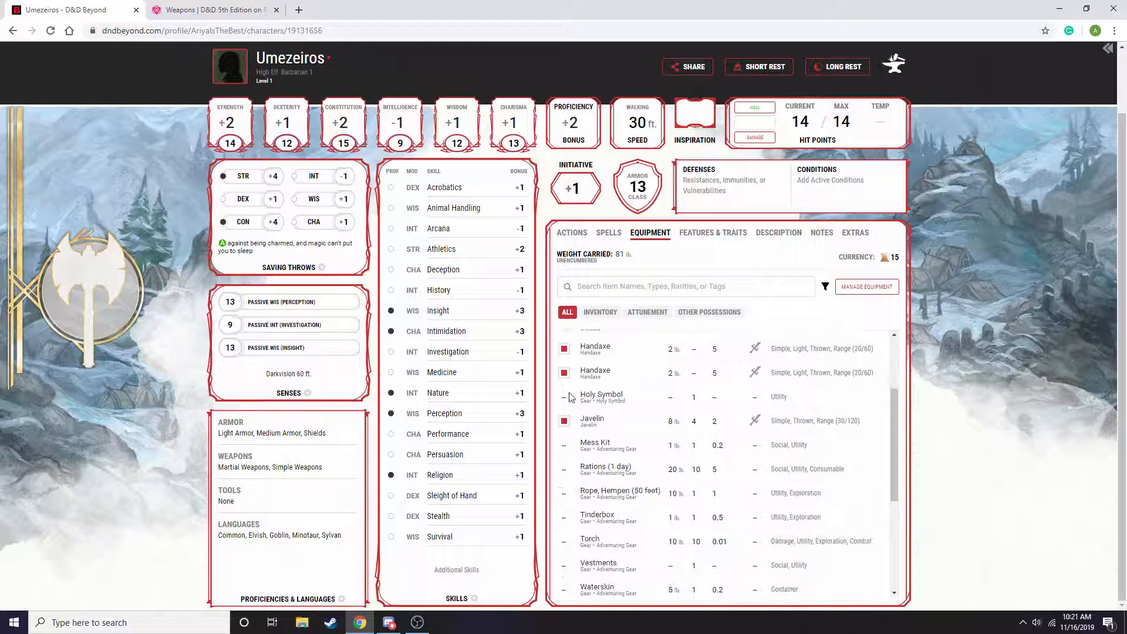
{"action": "scroll", "coordinate": [584, 508], "scroll_direction": "up", "scroll_amount": 3}
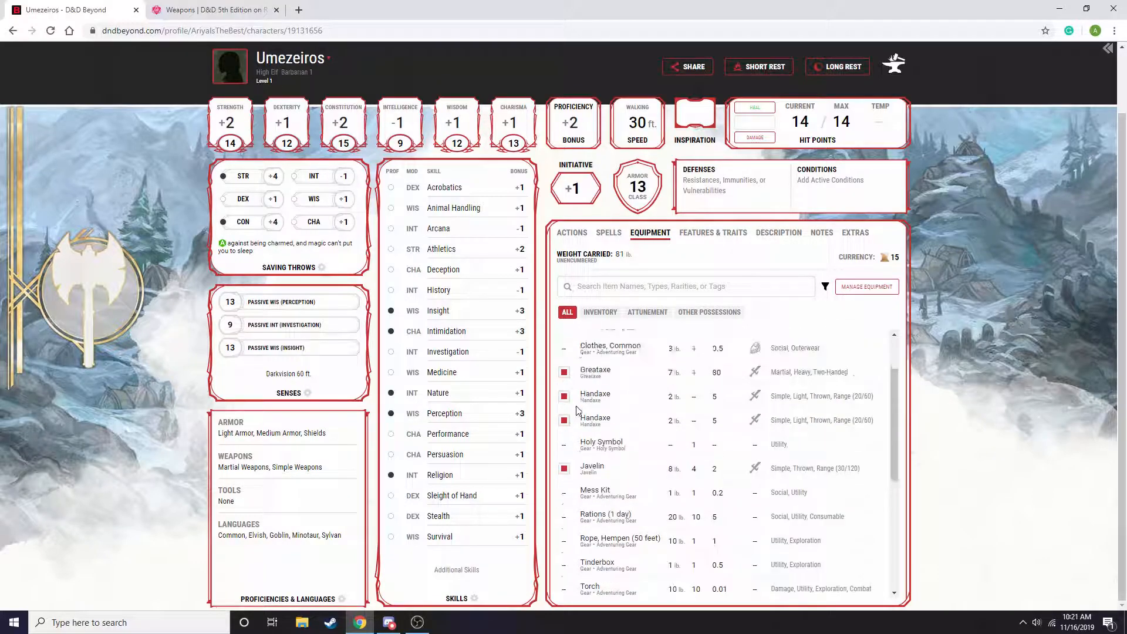
{"action": "scroll", "coordinate": [598, 420], "scroll_direction": "down", "scroll_amount": 6}
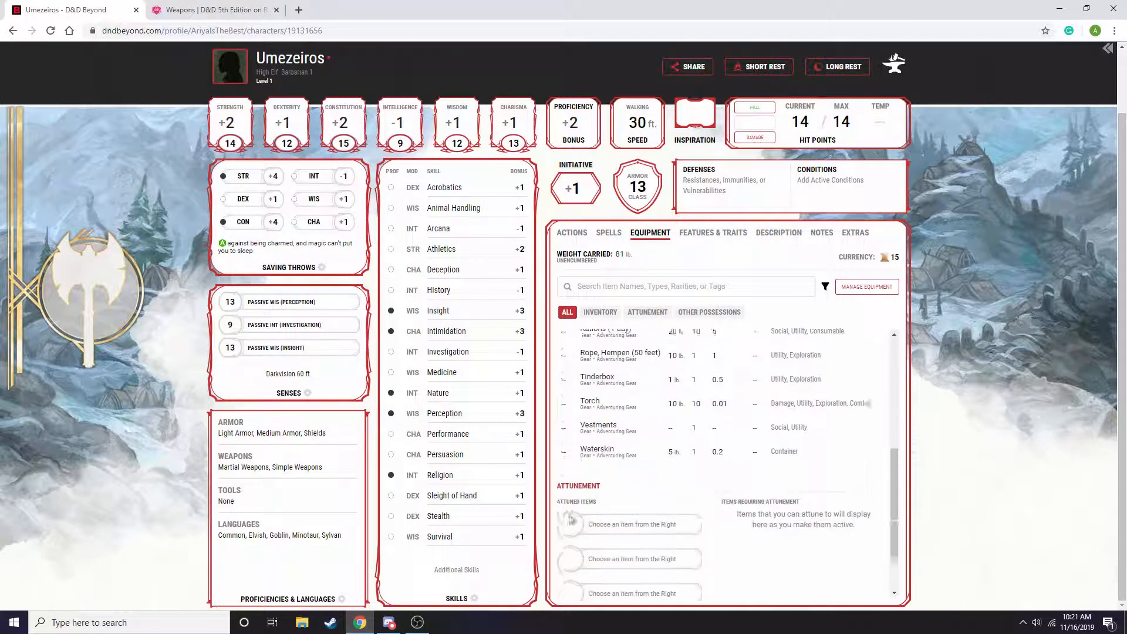
{"action": "scroll", "coordinate": [634, 482], "scroll_direction": "down", "scroll_amount": 1}
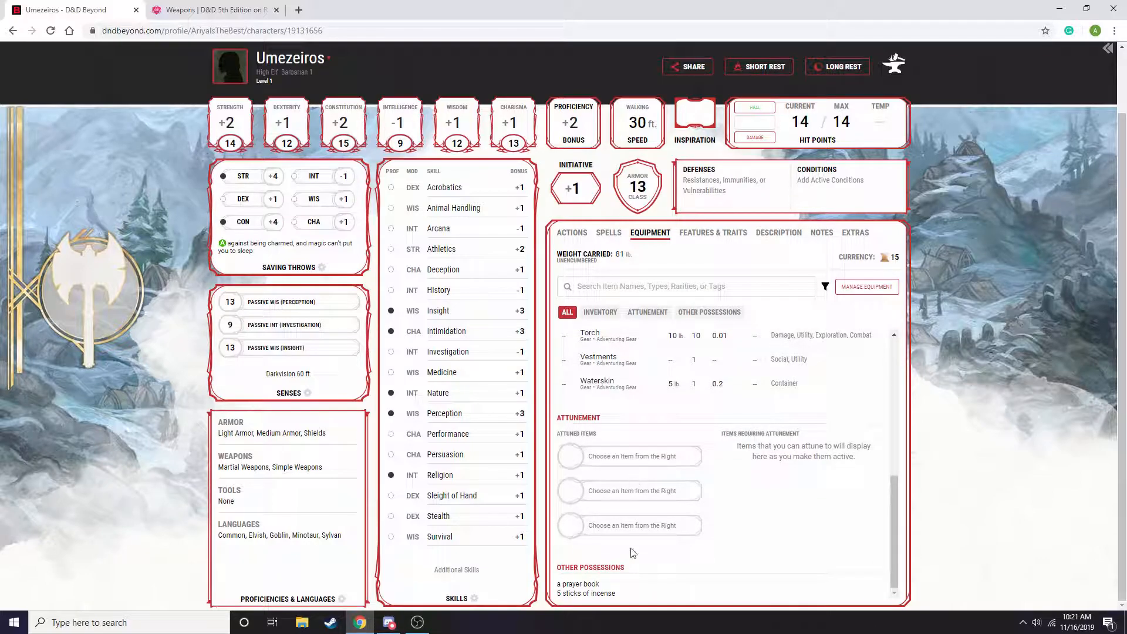
Step: View the character's spells and read through the class features and racial traits
{"action": "left_click", "coordinate": [608, 234]}
{"action": "left_click", "coordinate": [573, 235]}
{"action": "left_click", "coordinate": [608, 235]}
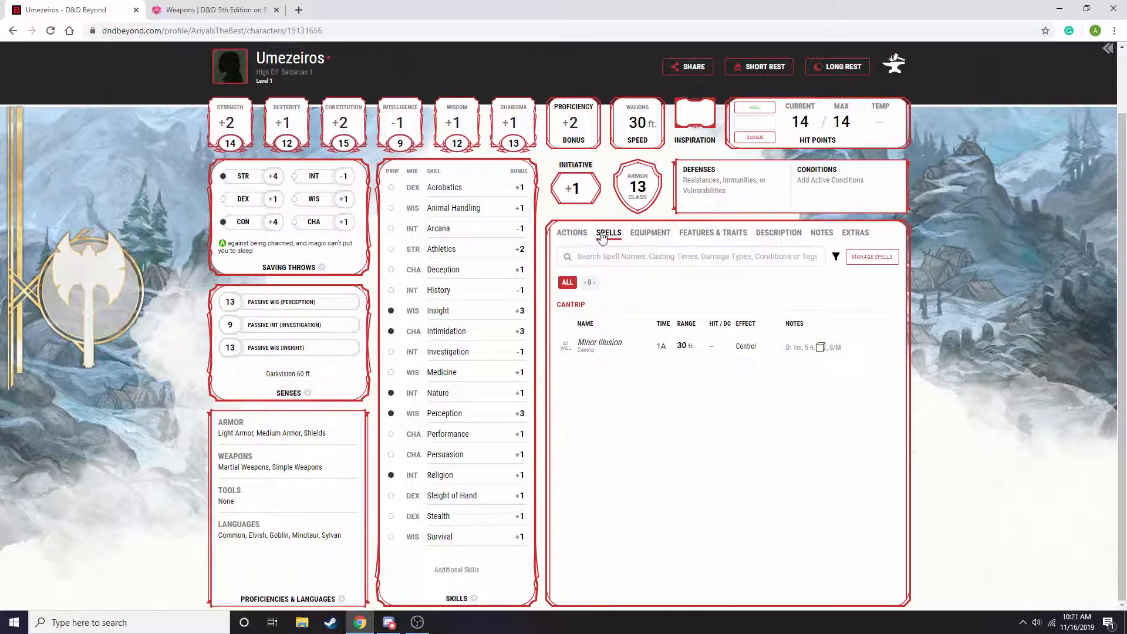
{"action": "left_click", "coordinate": [671, 235]}
{"action": "left_click", "coordinate": [717, 235]}
{"action": "scroll", "coordinate": [605, 355], "scroll_direction": "down", "scroll_amount": 1}
{"action": "scroll", "coordinate": [605, 355], "scroll_direction": "down", "scroll_amount": 3}
{"action": "scroll", "coordinate": [634, 466], "scroll_direction": "up", "scroll_amount": 4}
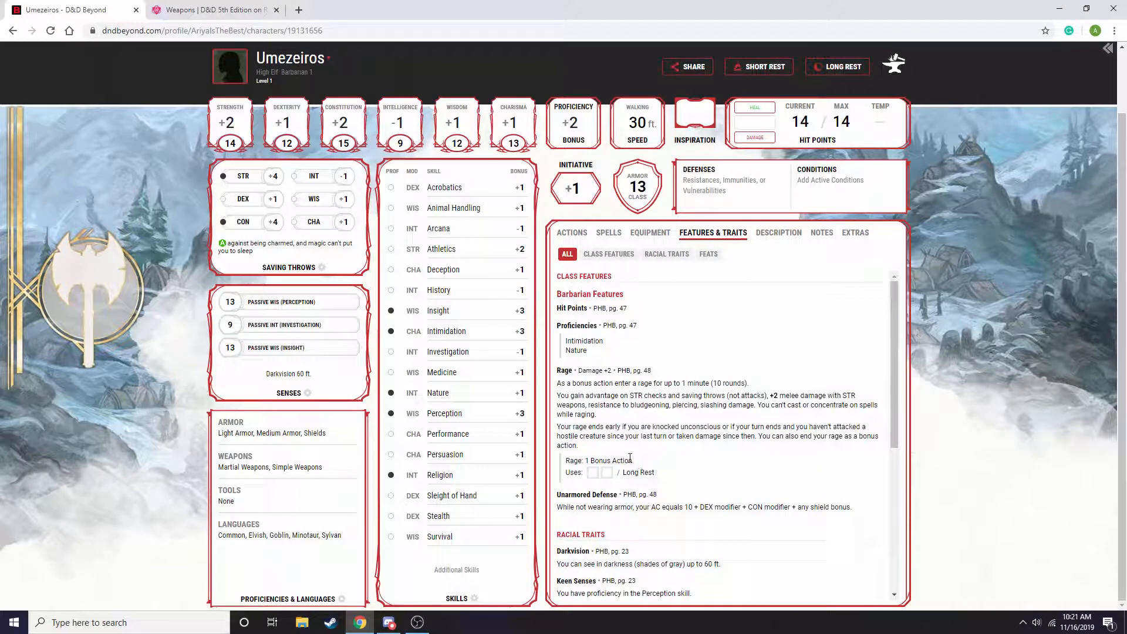
Step: Review the character's background description, notes and extras, and return to the features and traits
{"action": "left_click", "coordinate": [765, 242]}
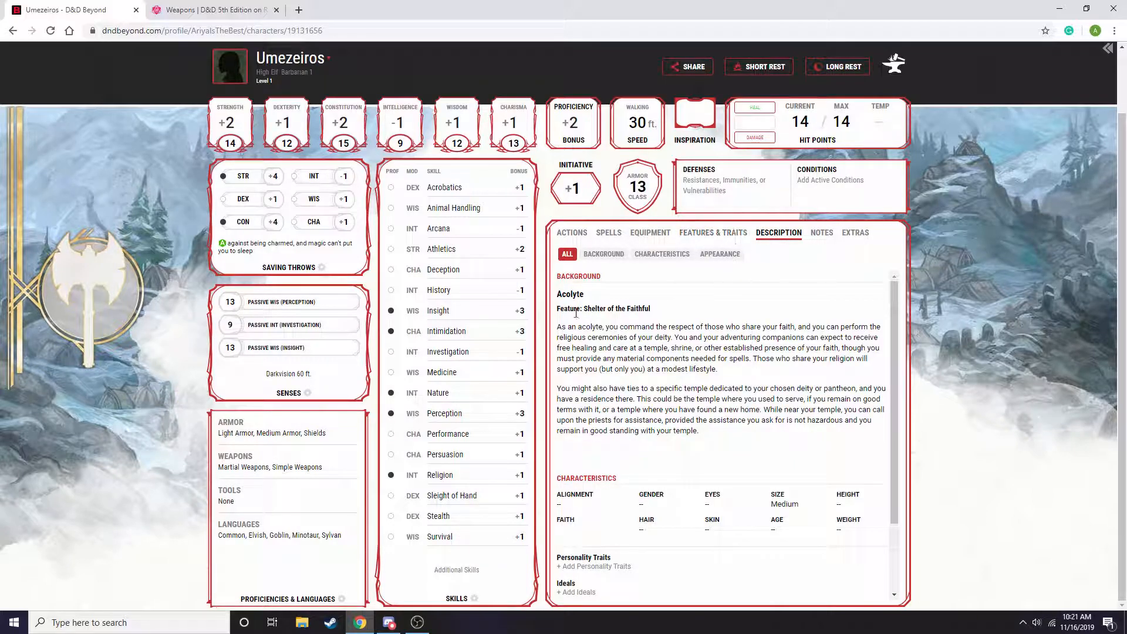
{"action": "scroll", "coordinate": [604, 418], "scroll_direction": "down", "scroll_amount": 2}
{"action": "left_click", "coordinate": [822, 233]}
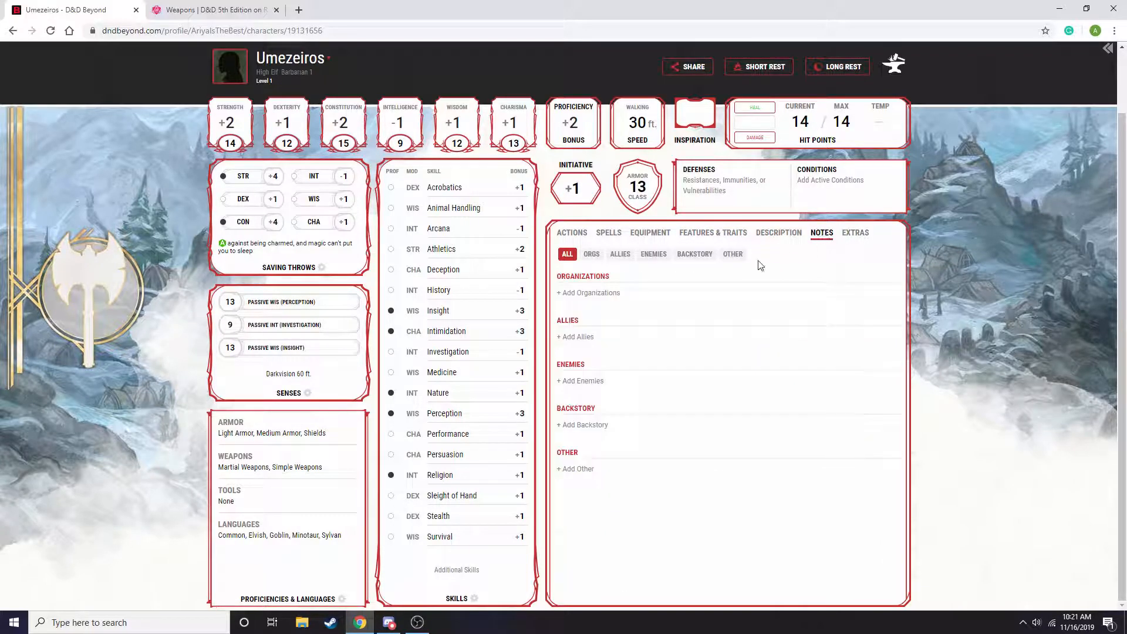
{"action": "left_click", "coordinate": [852, 232]}
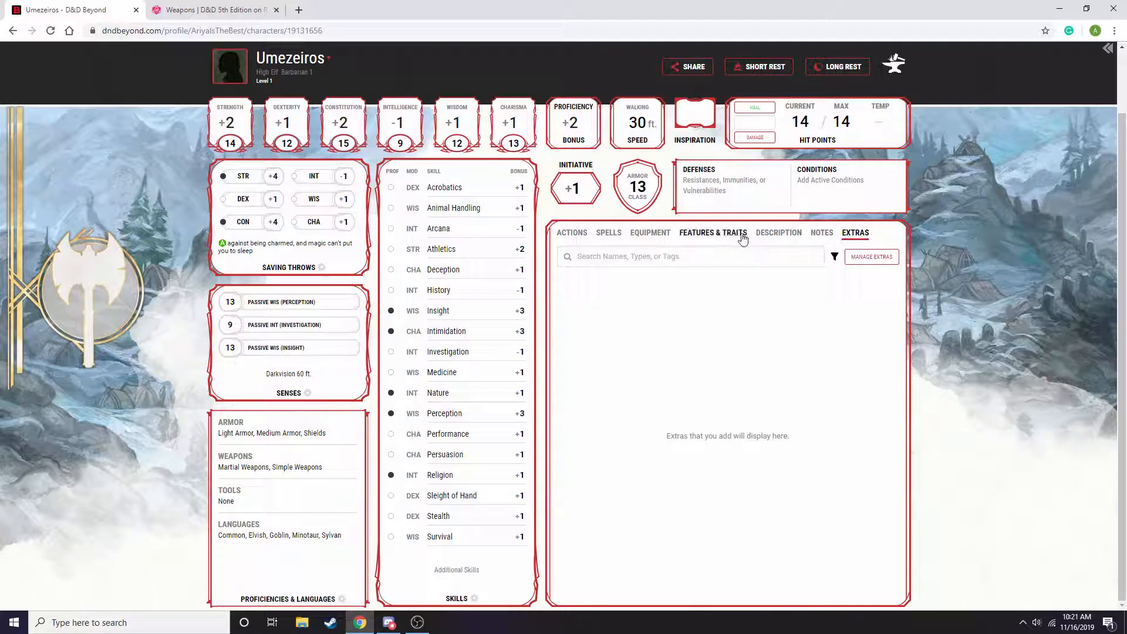
{"action": "left_click", "coordinate": [693, 237]}
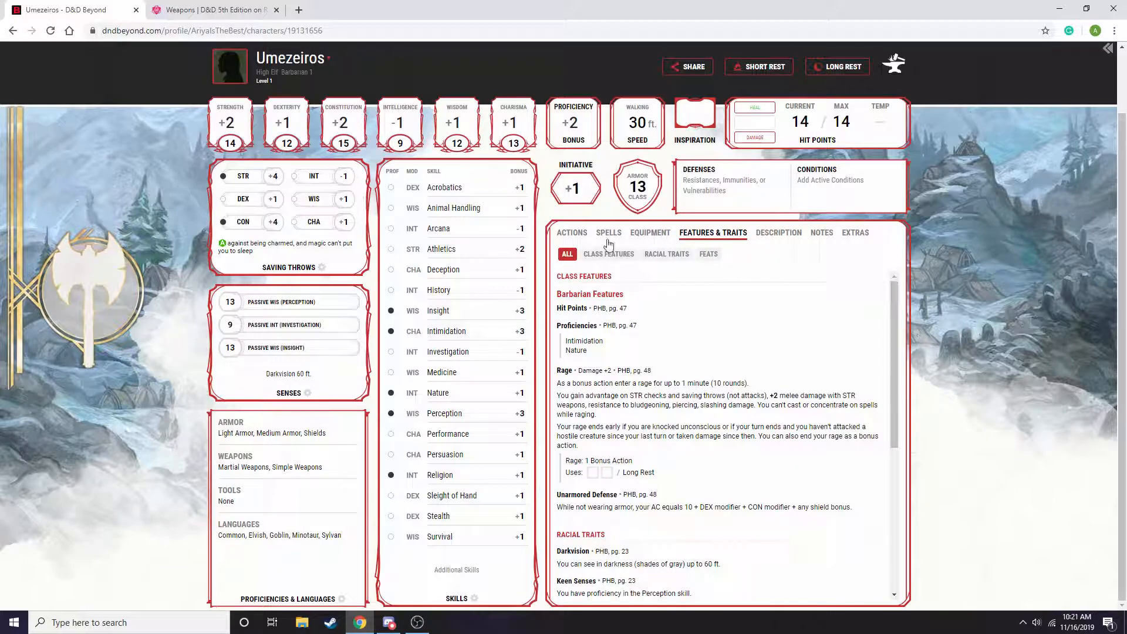
Step: Try out the Rage use trackers among the character's bonus actions, and leave one use marked as spent
{"action": "left_click", "coordinate": [608, 242]}
{"action": "left_click", "coordinate": [584, 243]}
{"action": "scroll", "coordinate": [634, 444], "scroll_direction": "down", "scroll_amount": 2}
{"action": "scroll", "coordinate": [633, 444], "scroll_direction": "down", "scroll_amount": 1}
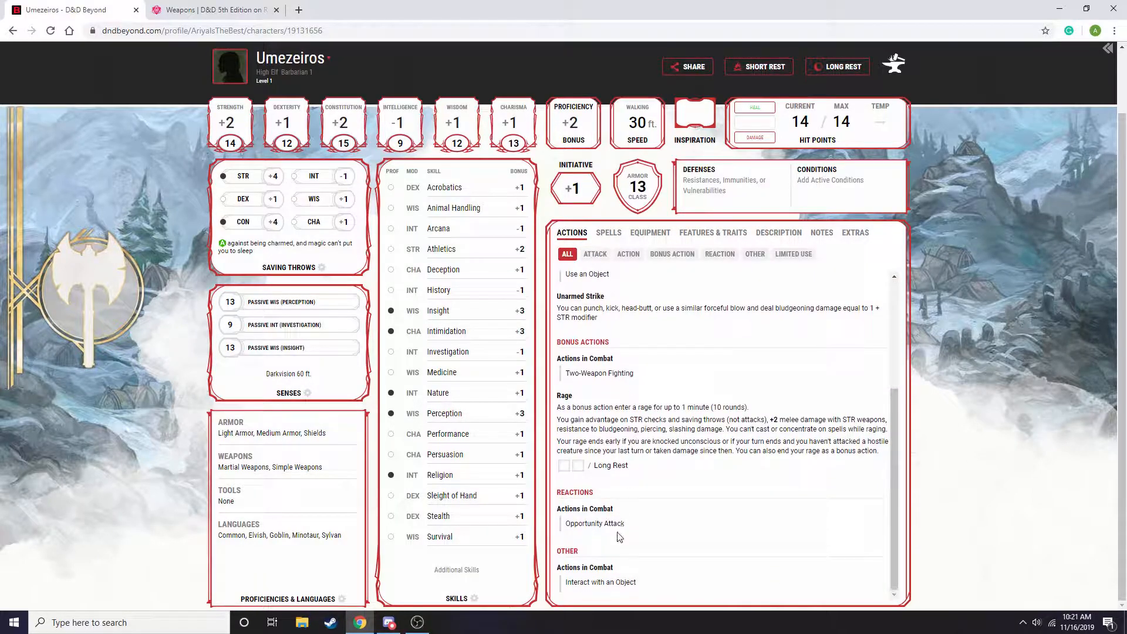
{"action": "left_click", "coordinate": [565, 469]}
{"action": "left_click", "coordinate": [578, 470]}
{"action": "left_click", "coordinate": [579, 469]}
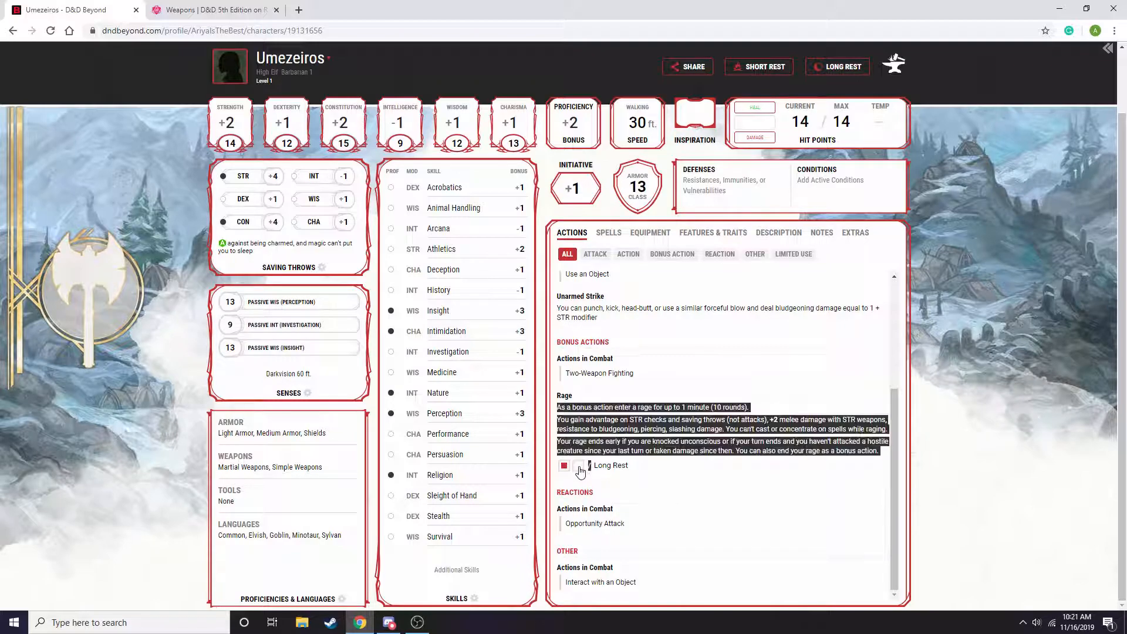
{"action": "left_click", "coordinate": [579, 467]}
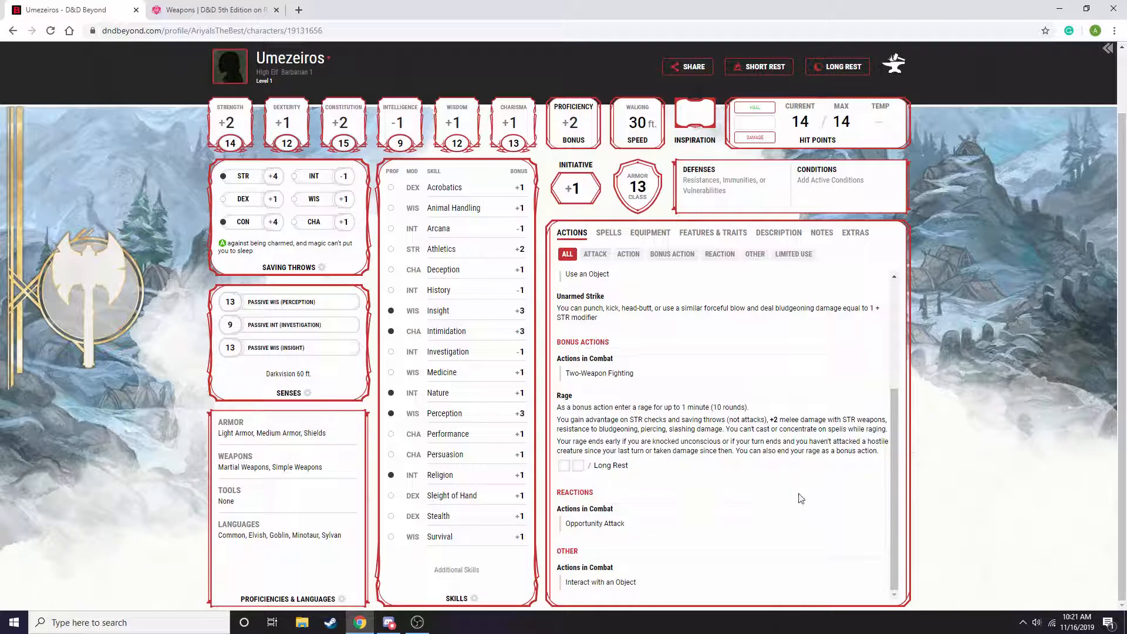
{"action": "left_click", "coordinate": [563, 466]}
{"action": "scroll", "coordinate": [444, 455], "scroll_direction": "up", "scroll_amount": 2}
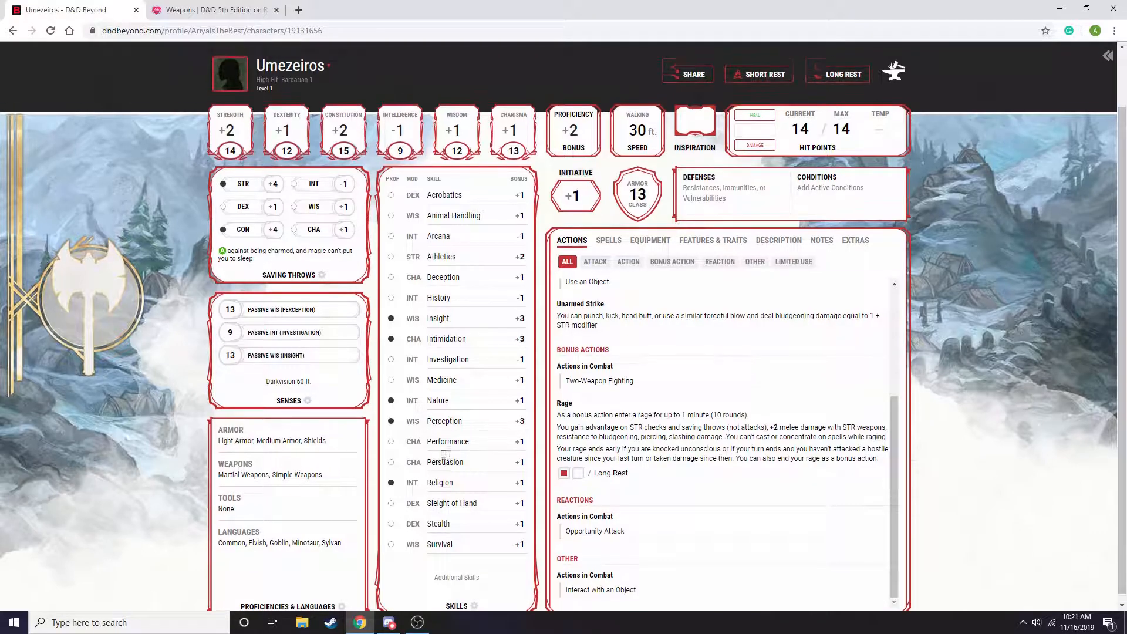